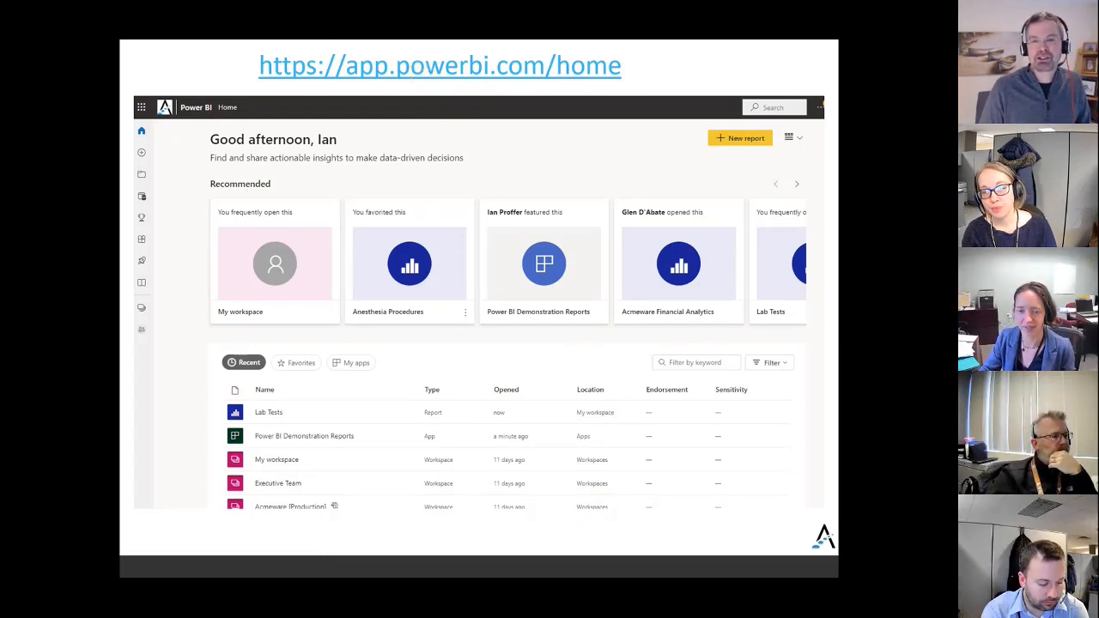
Switch from the presentation to the browser, close the History pane, and sign in to Power BI with the work account.
{"action": "left_click_drag", "start_coordinate": [958, 95], "coordinate": [869, 41]}
{"action": "left_click", "coordinate": [882, 71]}
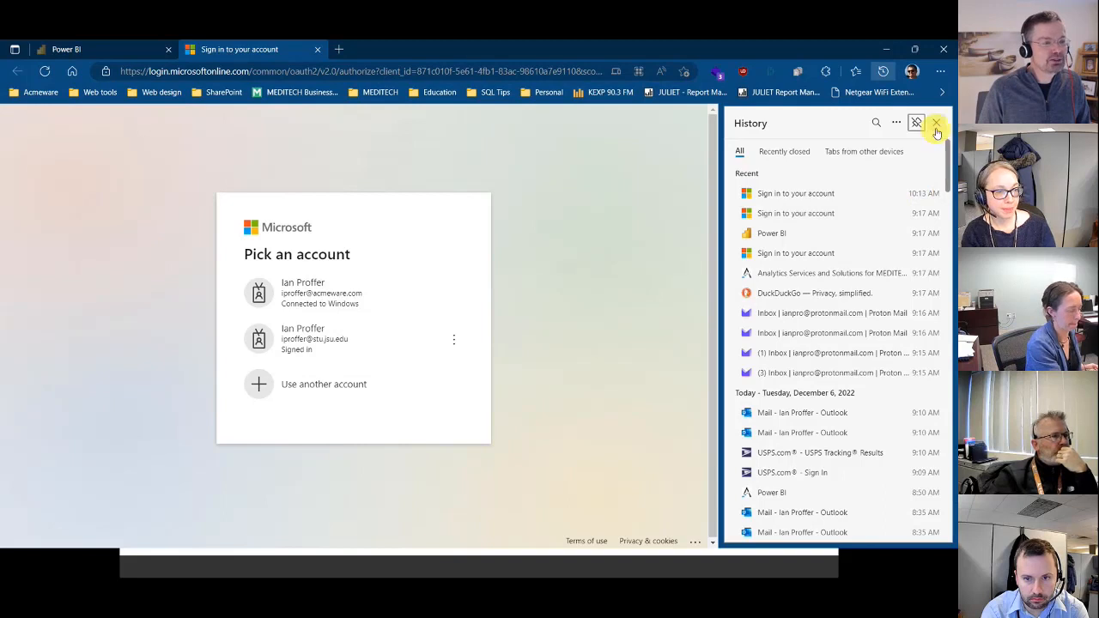
{"action": "left_click", "coordinate": [936, 124]}
{"action": "left_click", "coordinate": [431, 286]}
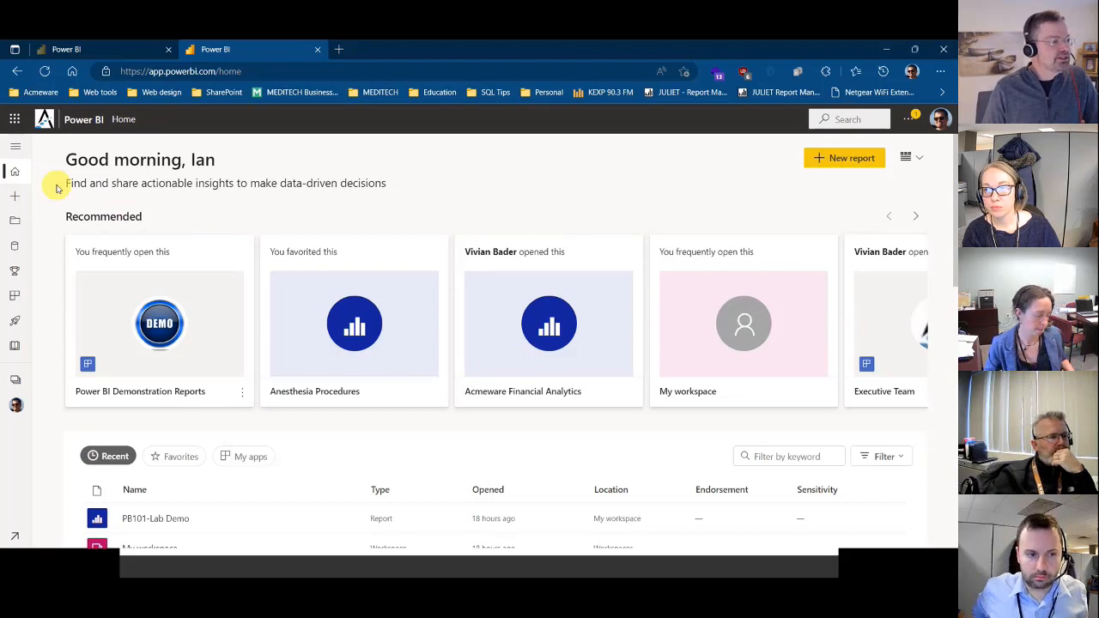
{"action": "left_click", "coordinate": [277, 72]}
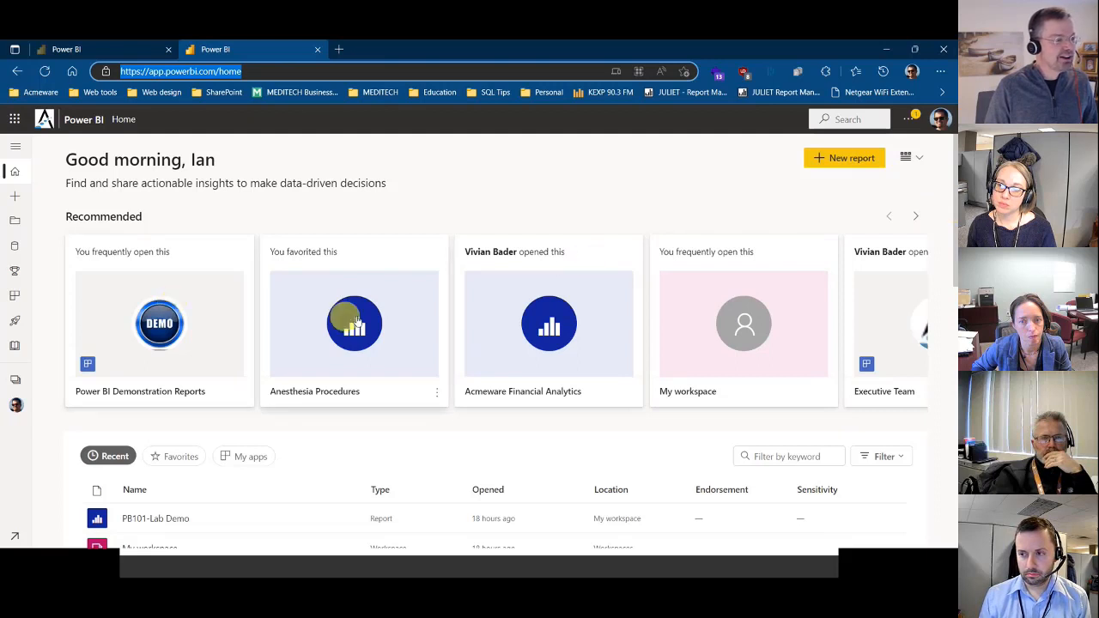
Look through the recommended content and the list of recently opened items on the Home page.
{"action": "left_click", "coordinate": [955, 261]}
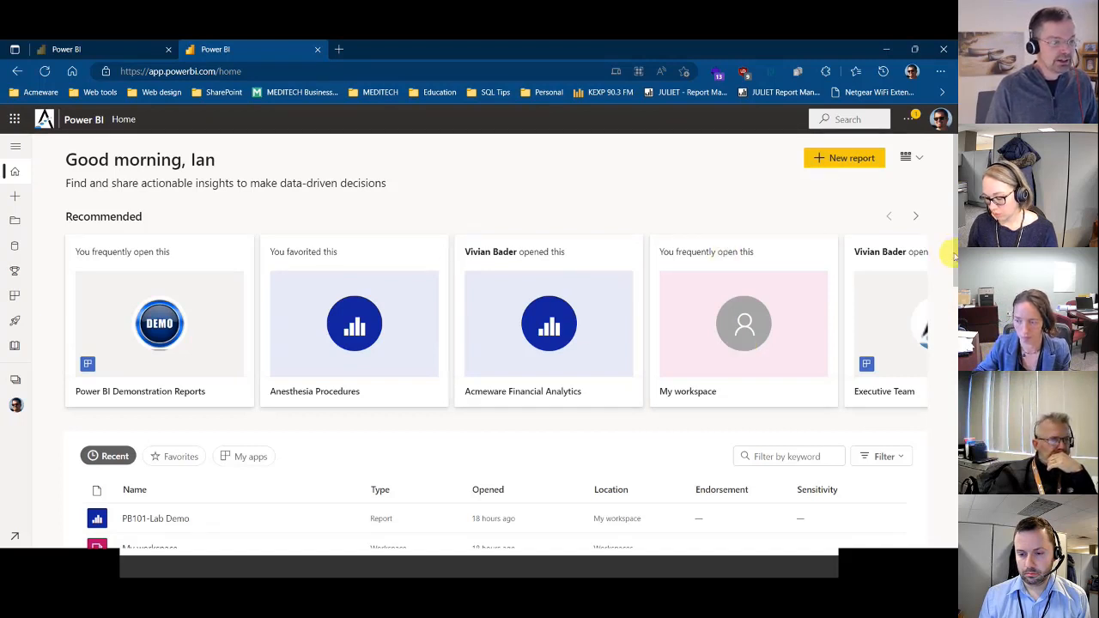
{"action": "scroll", "coordinate": [951, 255], "scroll_direction": "down", "scroll_amount": 1}
{"action": "left_click_drag", "start_coordinate": [951, 279], "coordinate": [950, 371]}
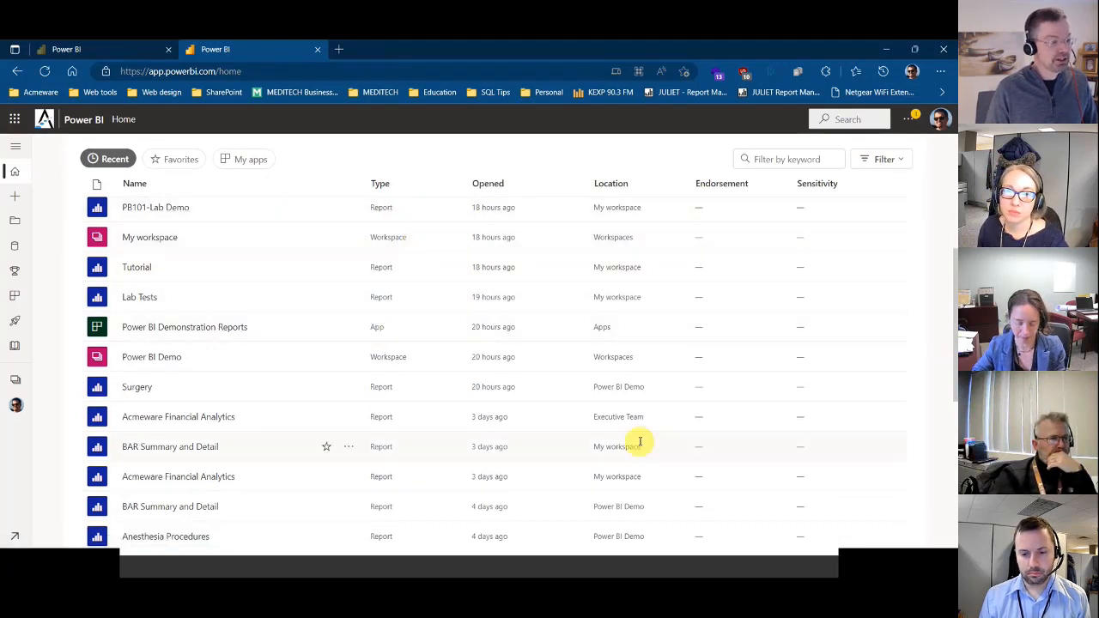
{"action": "scroll", "coordinate": [807, 448], "scroll_direction": "down", "scroll_amount": 3}
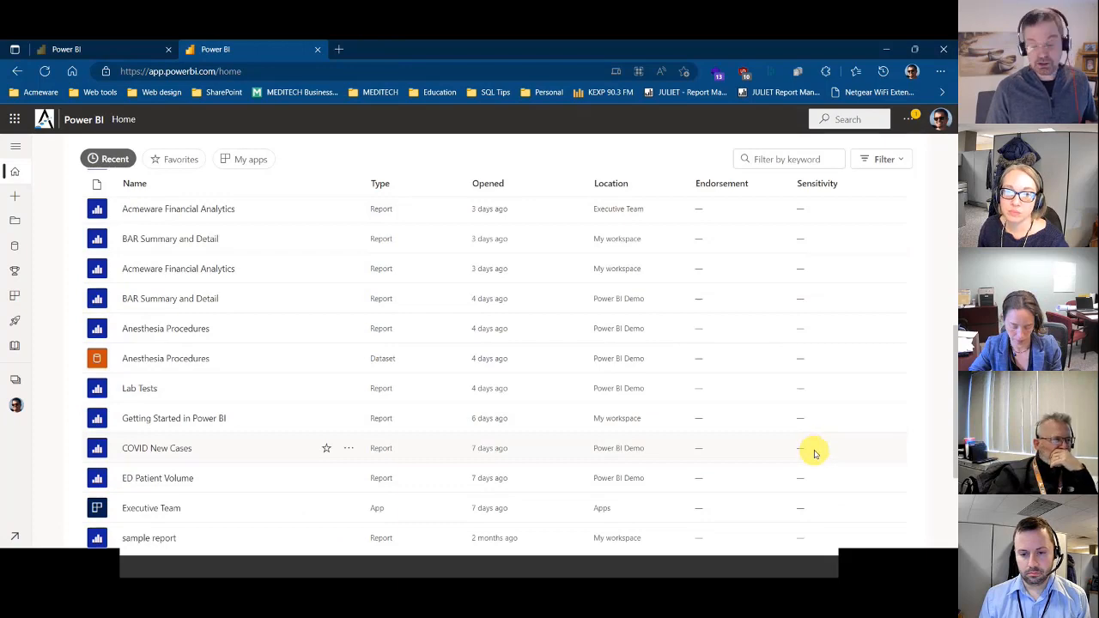
{"action": "scroll", "coordinate": [770, 397], "scroll_direction": "up", "scroll_amount": 3}
{"action": "scroll", "coordinate": [770, 396], "scroll_direction": "up", "scroll_amount": 5}
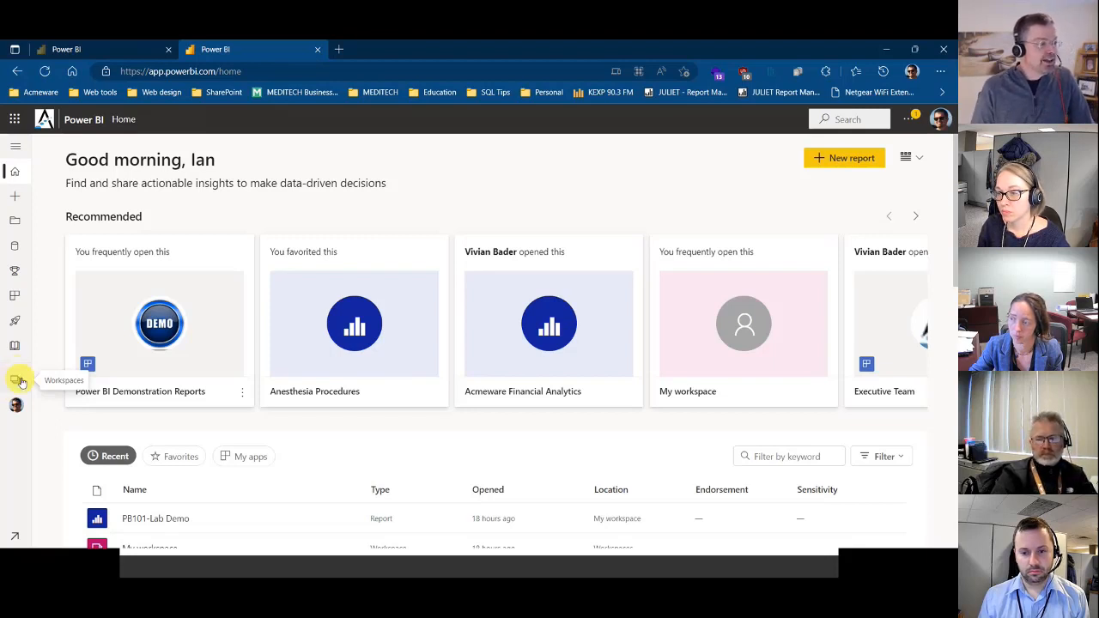
Open the Anesthesia Procedures report from the content of the Power BI Demo workspace.
{"action": "left_click", "coordinate": [19, 379]}
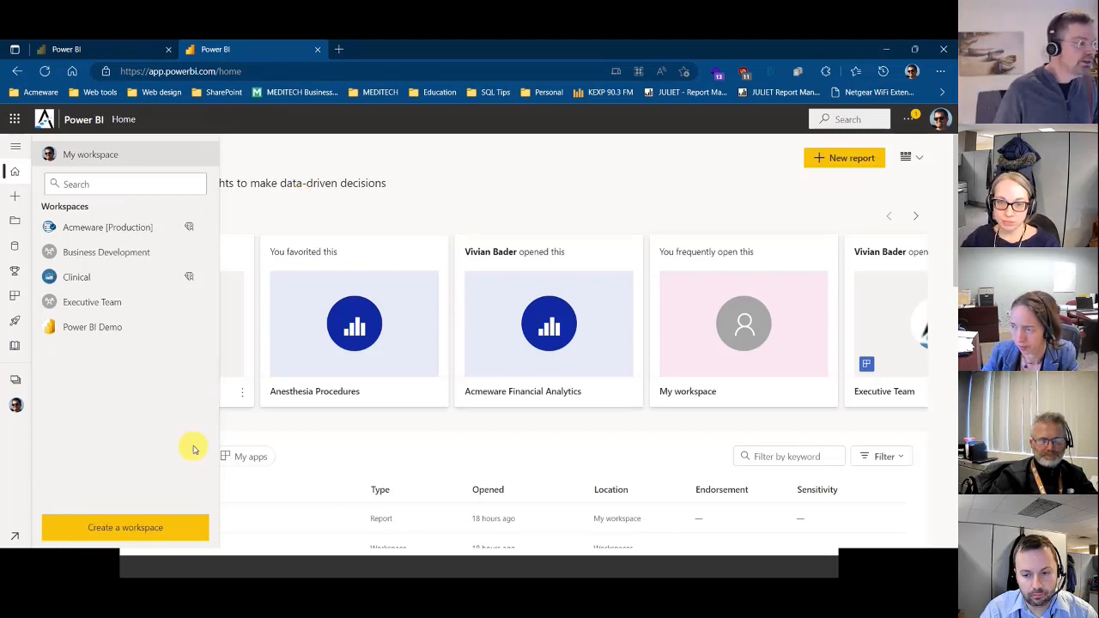
{"action": "left_click", "coordinate": [110, 331]}
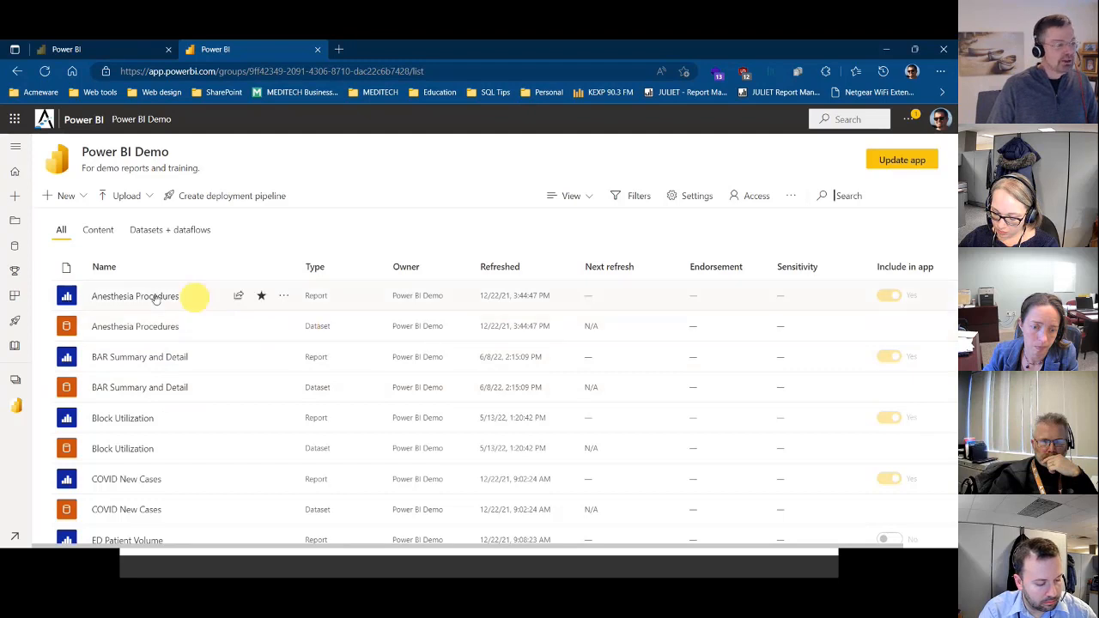
{"action": "left_click", "coordinate": [98, 229]}
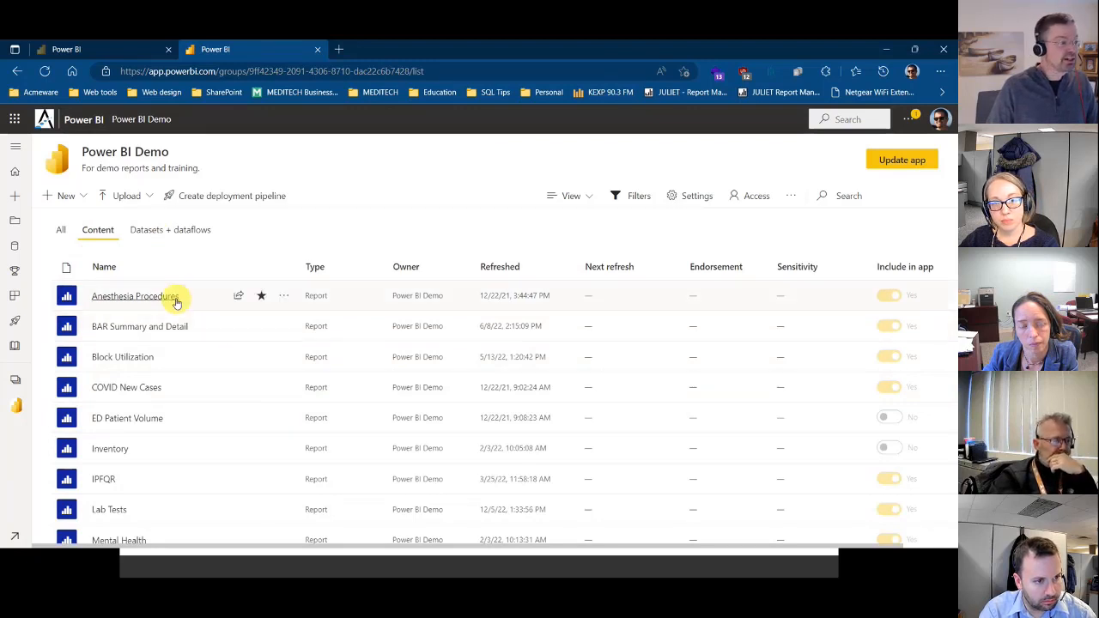
{"action": "left_click", "coordinate": [140, 295]}
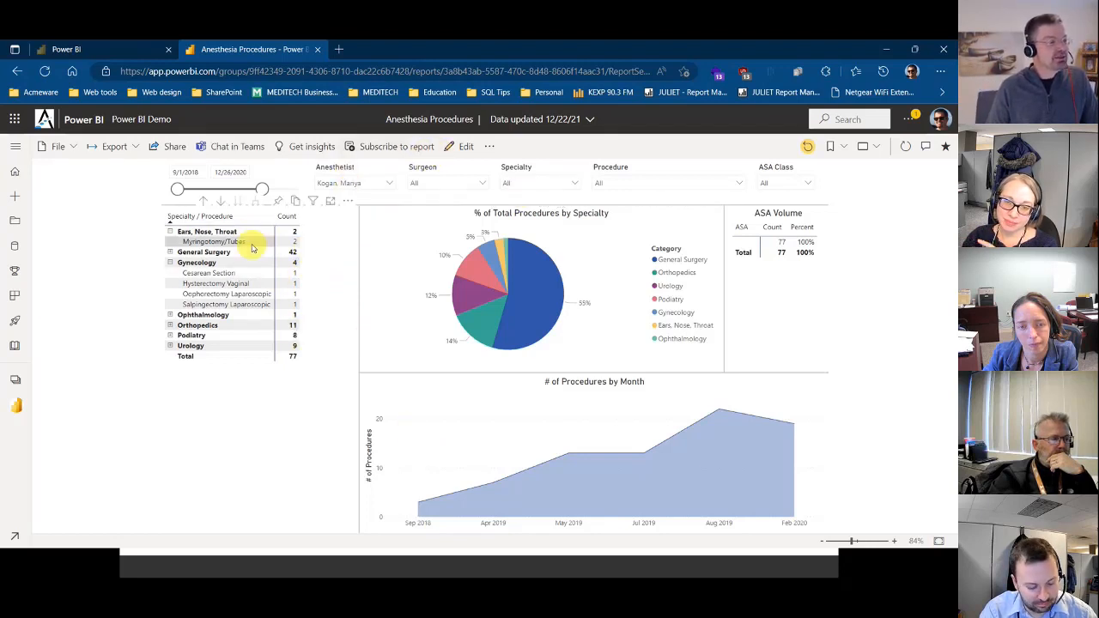
Collapse Gynecology and expand Orthopedics in the Specialty / Procedure table.
{"action": "left_click", "coordinate": [290, 464]}
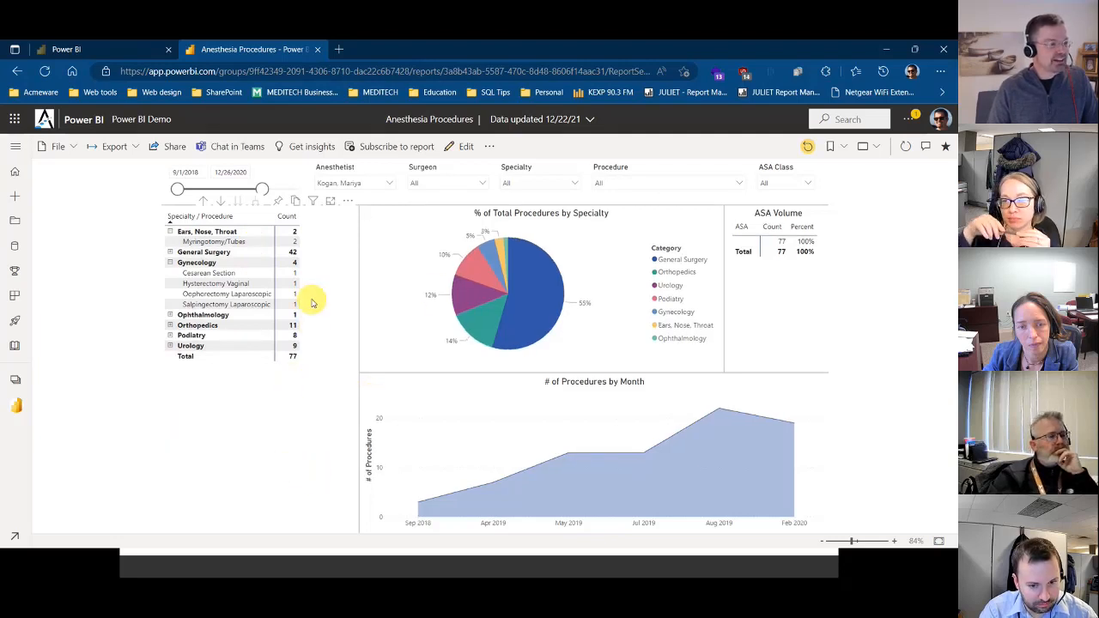
{"action": "left_click", "coordinate": [168, 262]}
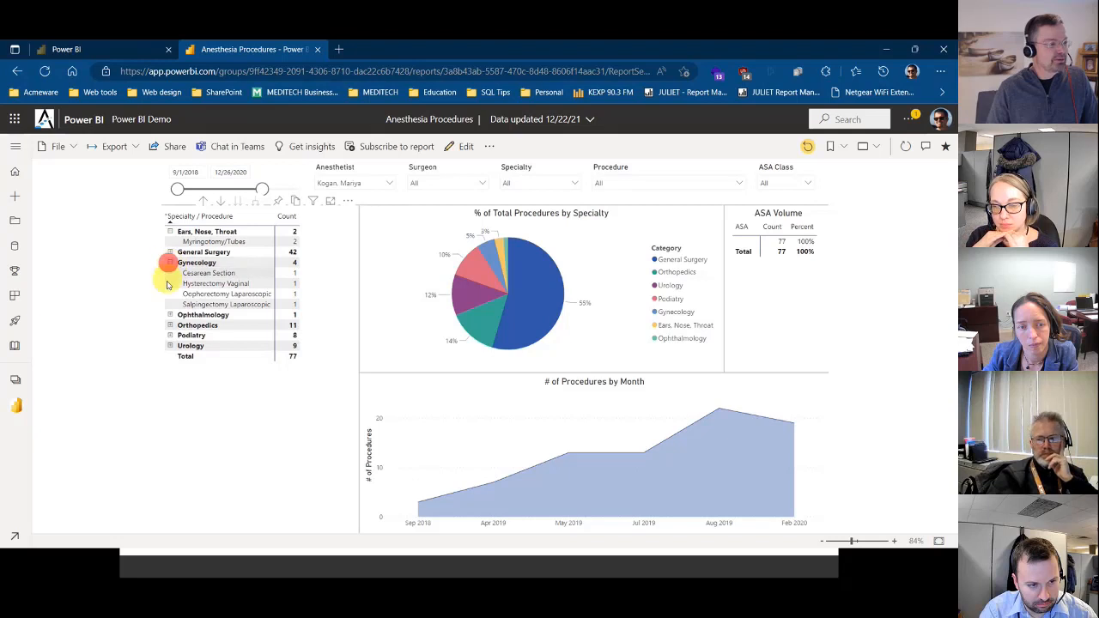
{"action": "left_click", "coordinate": [170, 283]}
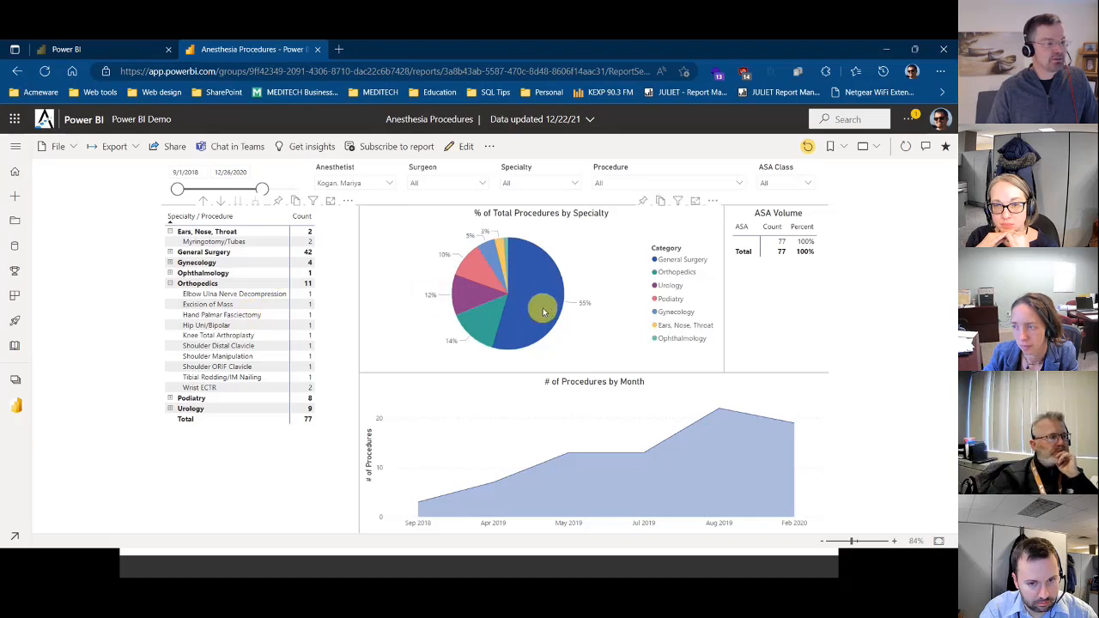
Cross-filter the report to General Surgery from the specialty pie chart and inspect the July 2019 point in the monthly procedures chart.
{"action": "left_click", "coordinate": [544, 301]}
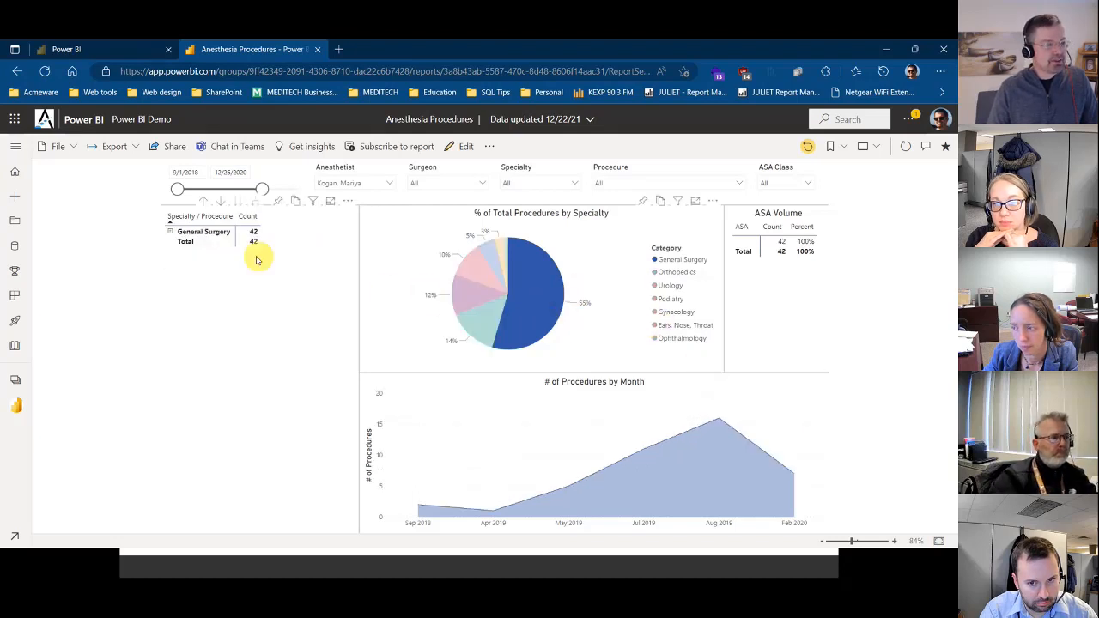
{"action": "left_click", "coordinate": [523, 304]}
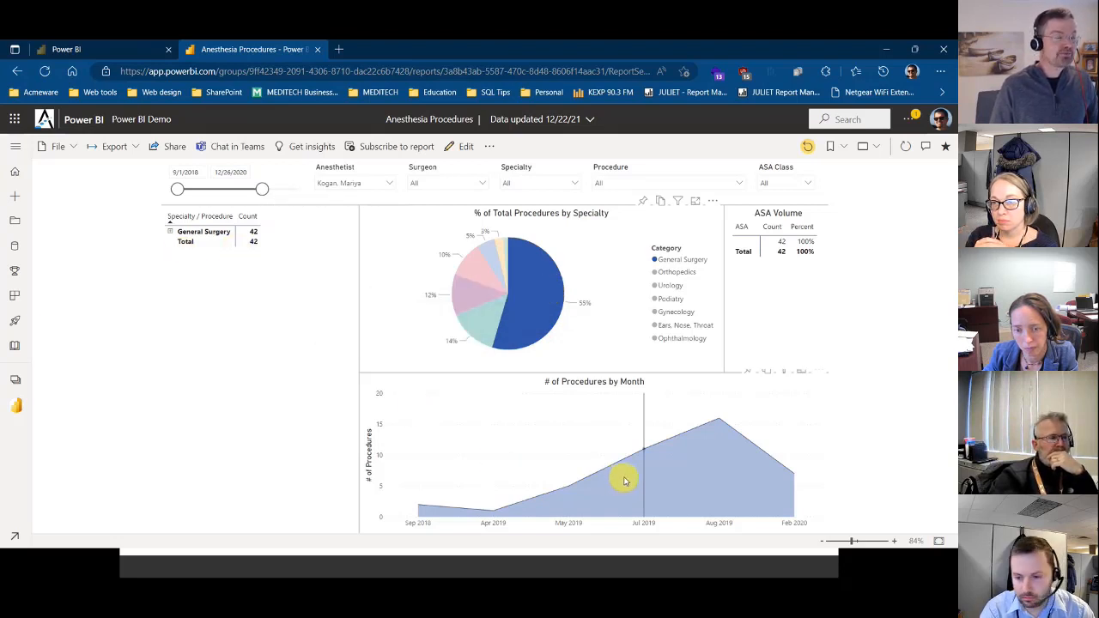
{"action": "mouse_move", "coordinate": [625, 468]}
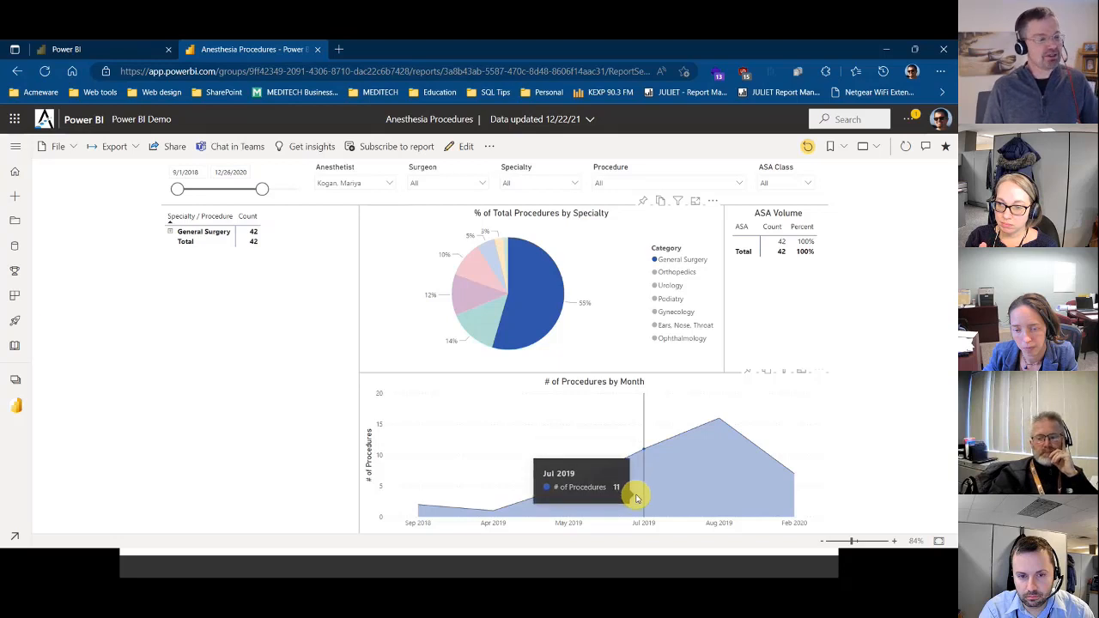
{"action": "mouse_move", "coordinate": [589, 447]}
{"action": "mouse_move", "coordinate": [552, 302]}
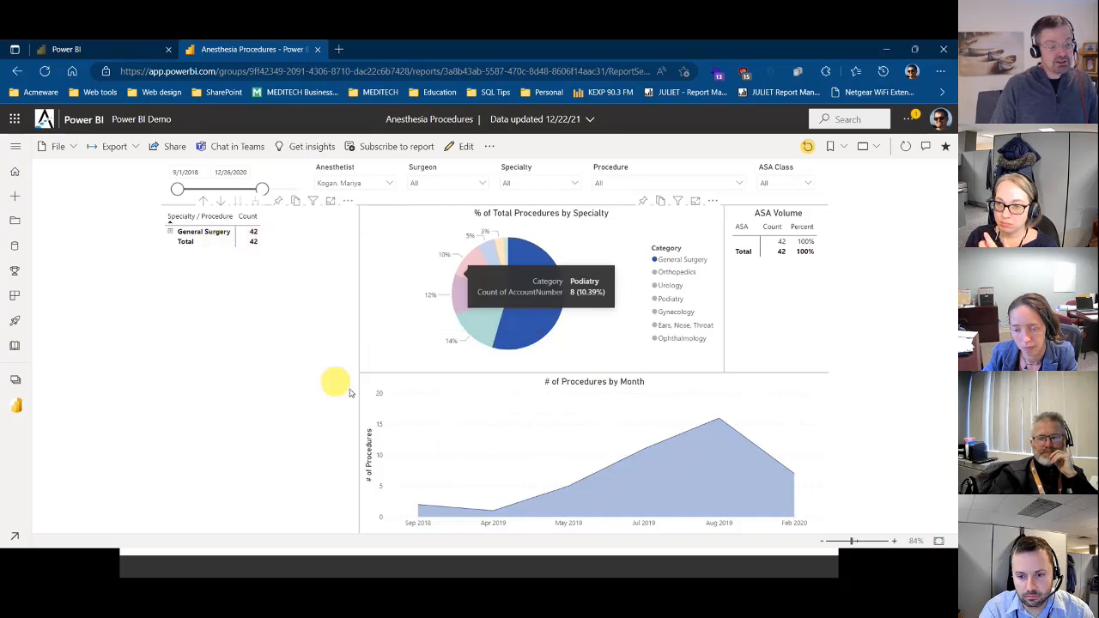
{"action": "mouse_move", "coordinate": [638, 509]}
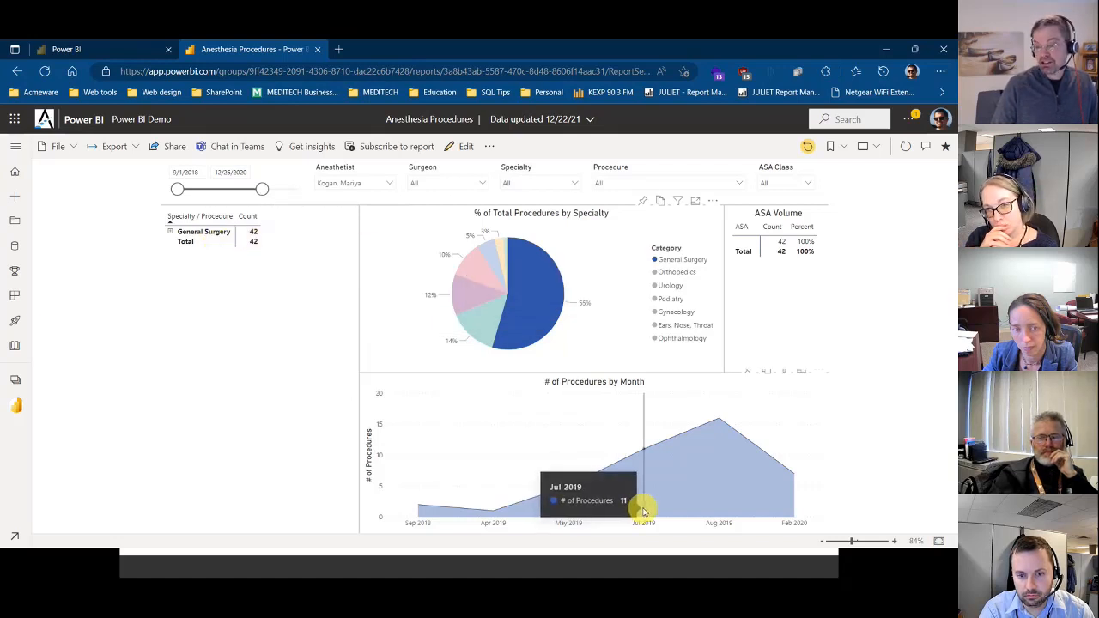
Clear the General Surgery selection and expand Gynecology and Urology in the Specialty / Procedure table.
{"action": "left_click", "coordinate": [536, 286]}
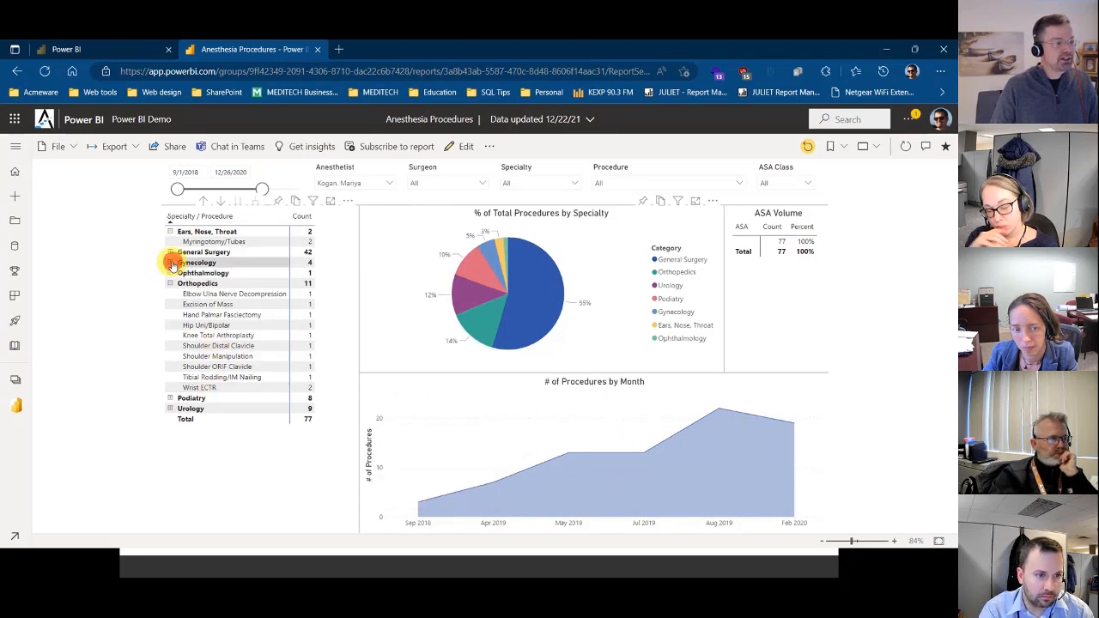
{"action": "left_click", "coordinate": [171, 263]}
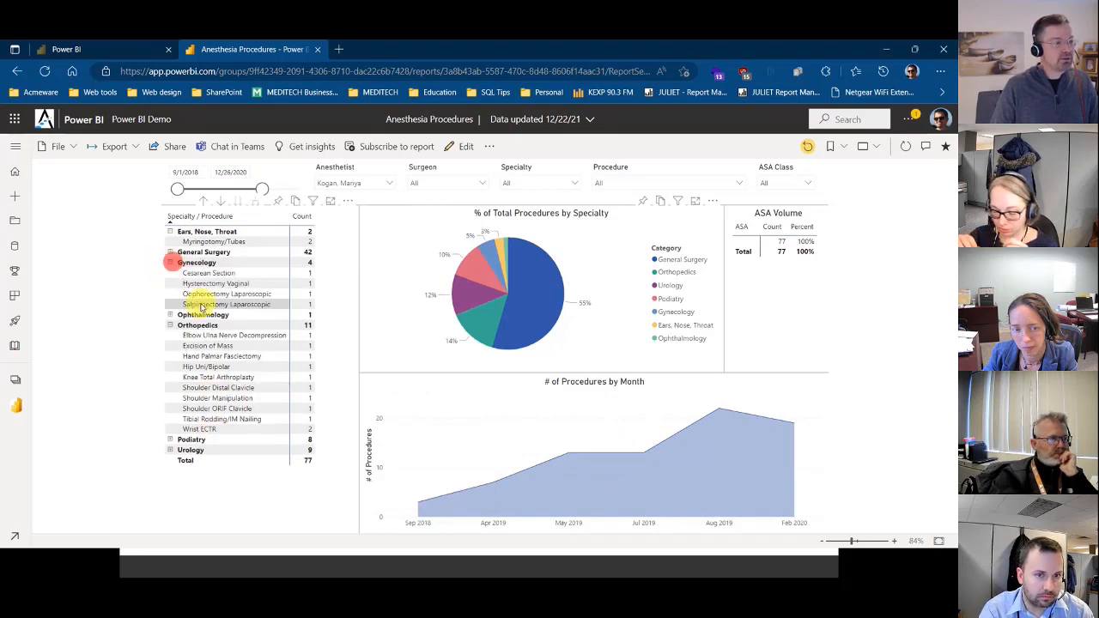
{"action": "left_click", "coordinate": [170, 451]}
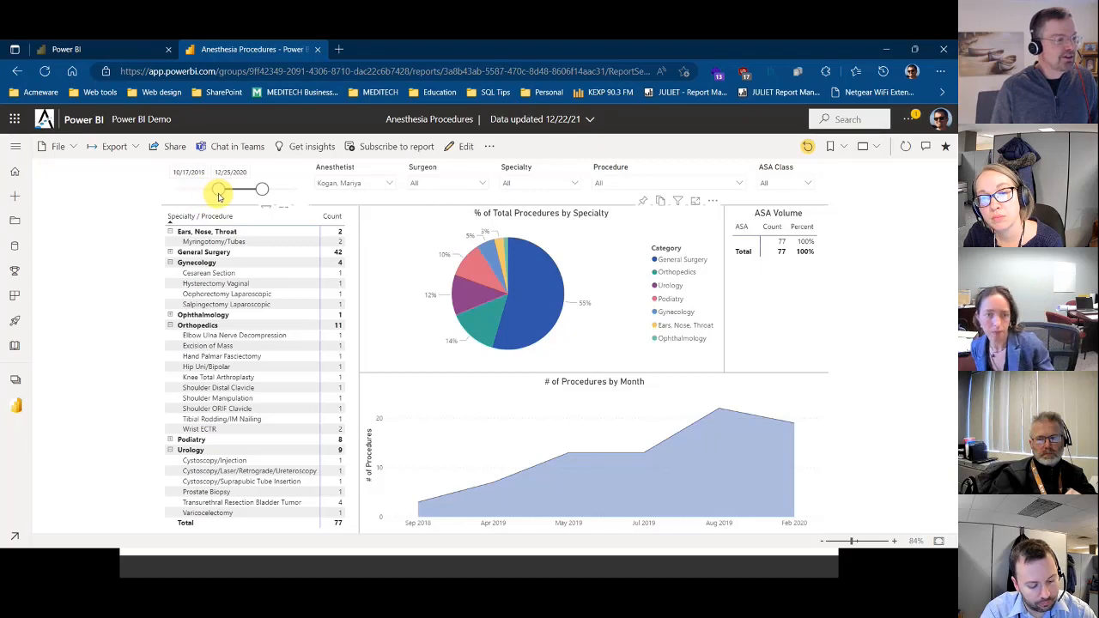
Set the date slicer's range to 10/17/2019 through 12/6/2020, viewing the start date's calendar along the way.
{"action": "left_click_drag", "start_coordinate": [266, 197], "coordinate": [298, 191]}
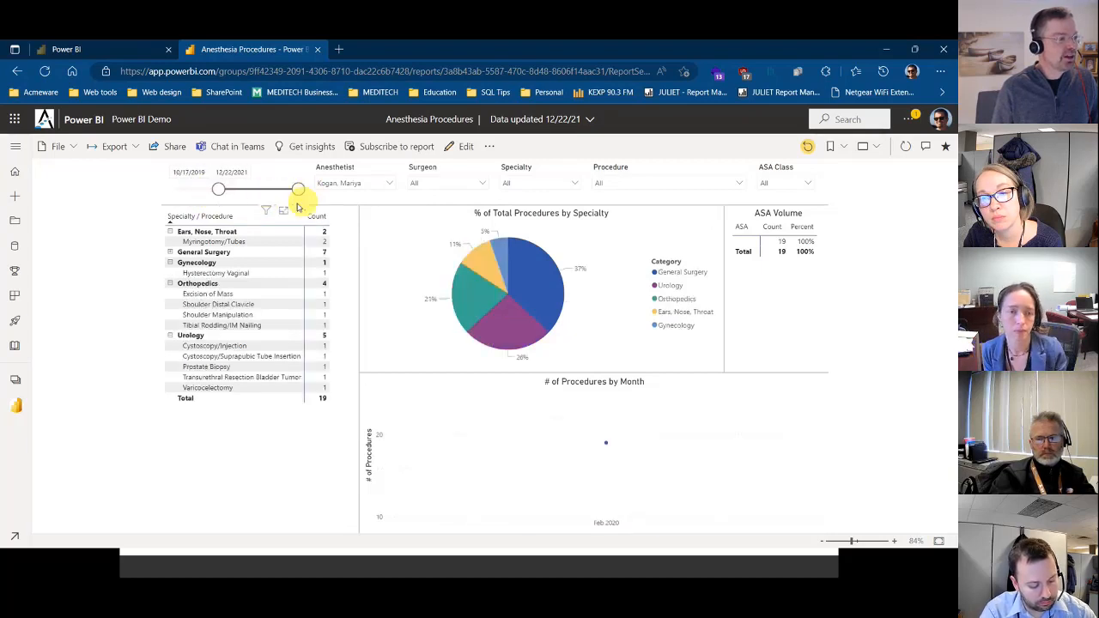
{"action": "left_click", "coordinate": [196, 172]}
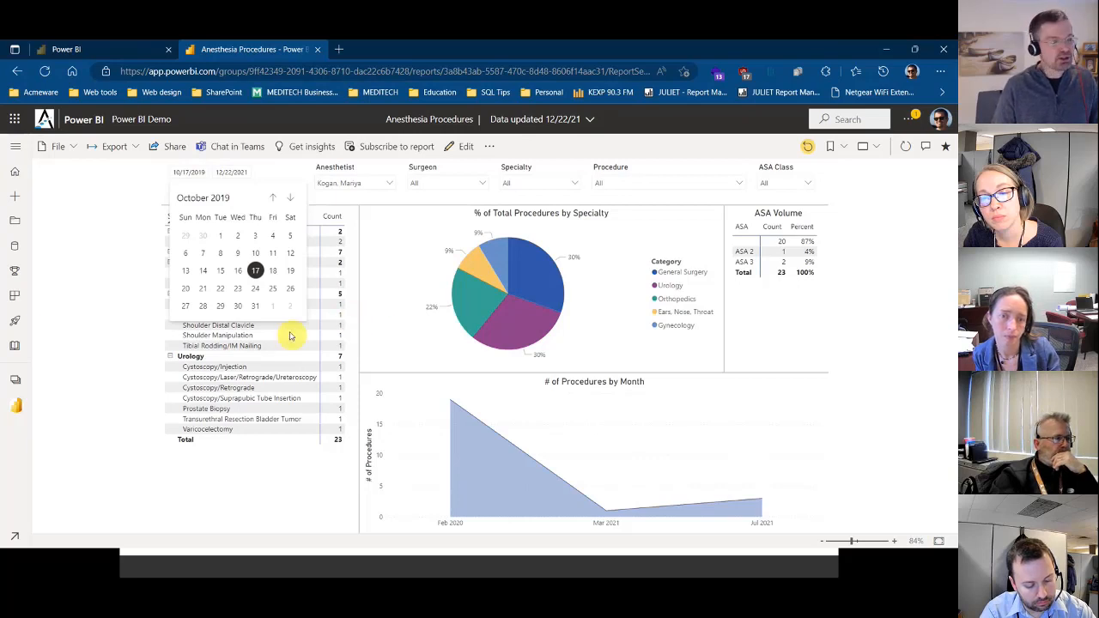
{"action": "left_click", "coordinate": [197, 175]}
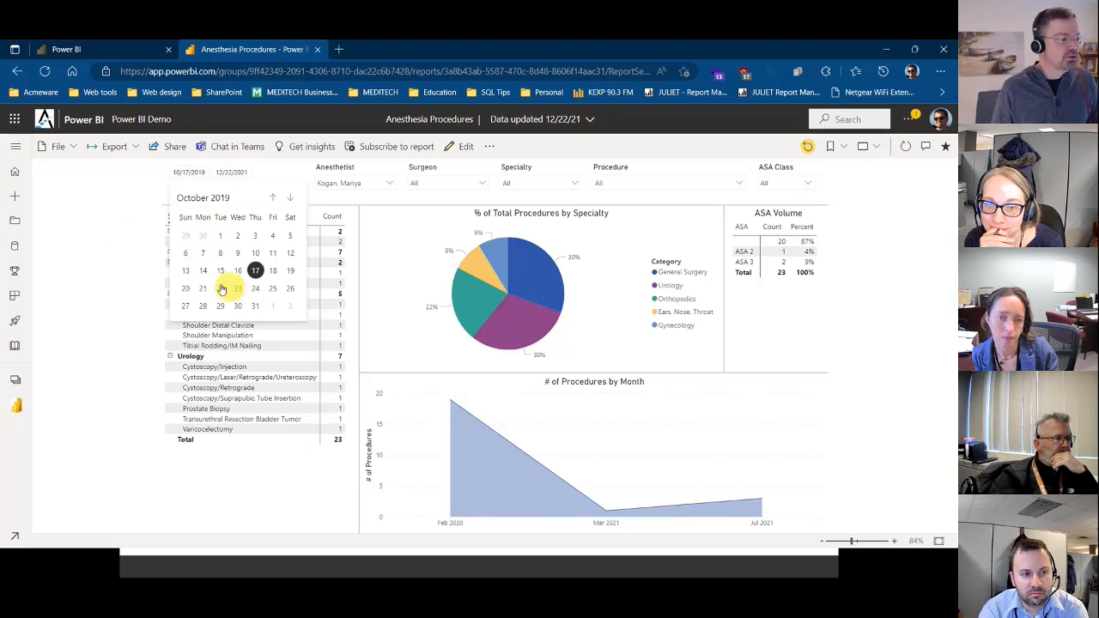
{"action": "left_click", "coordinate": [124, 275]}
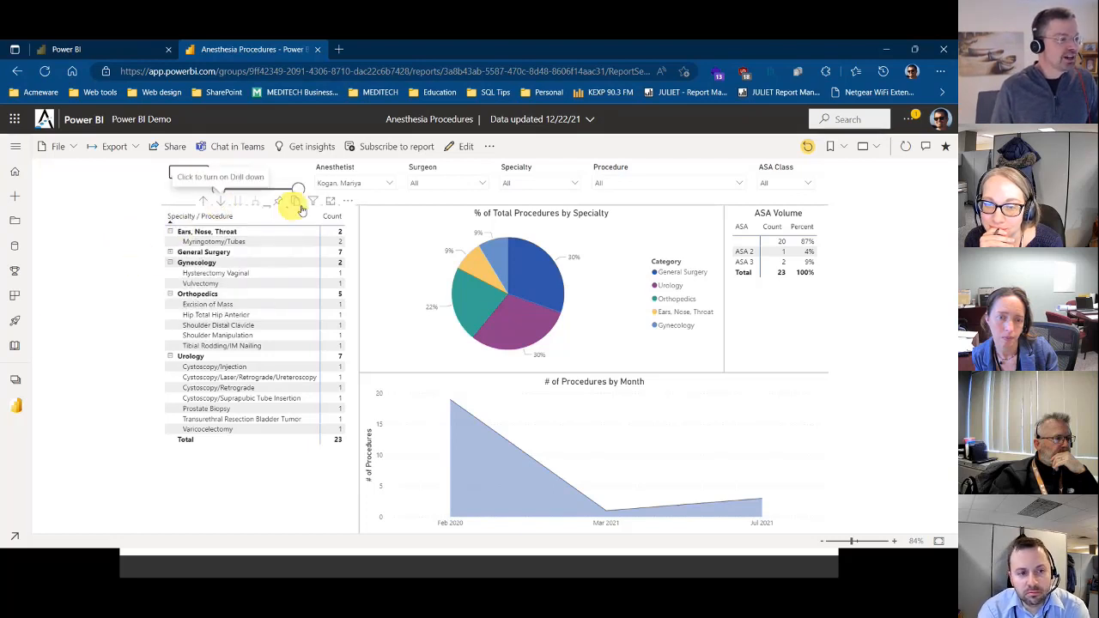
{"action": "left_click_drag", "start_coordinate": [298, 191], "coordinate": [260, 189]}
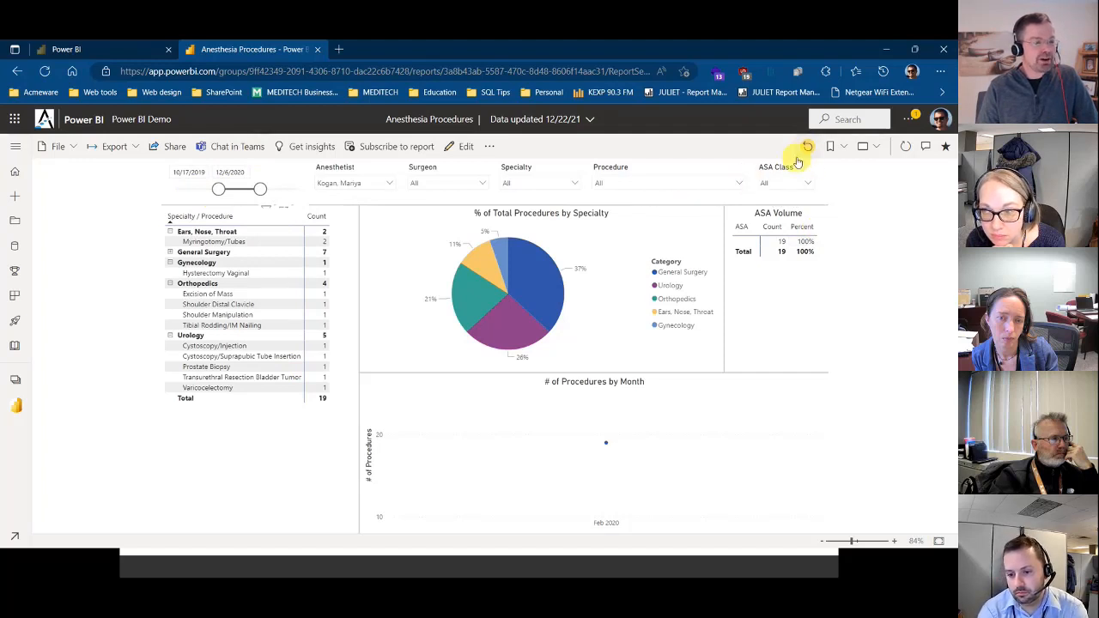
Cross-filter the report to General Surgery and add two more anesthetists to the Anesthetist slicer selection.
{"action": "left_click", "coordinate": [530, 288]}
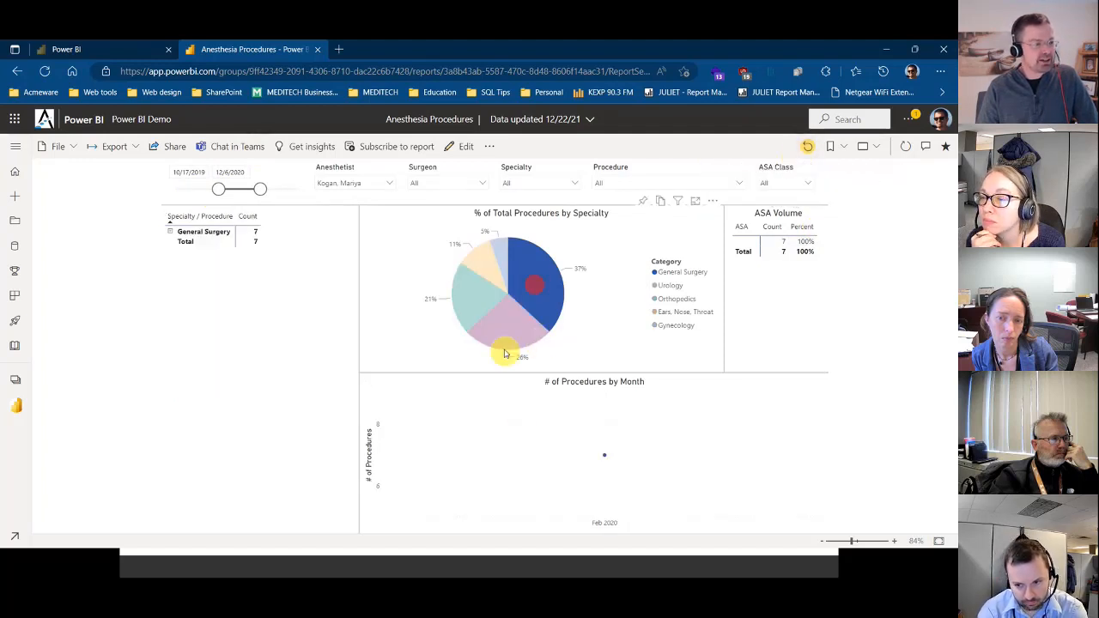
{"action": "left_click", "coordinate": [366, 189]}
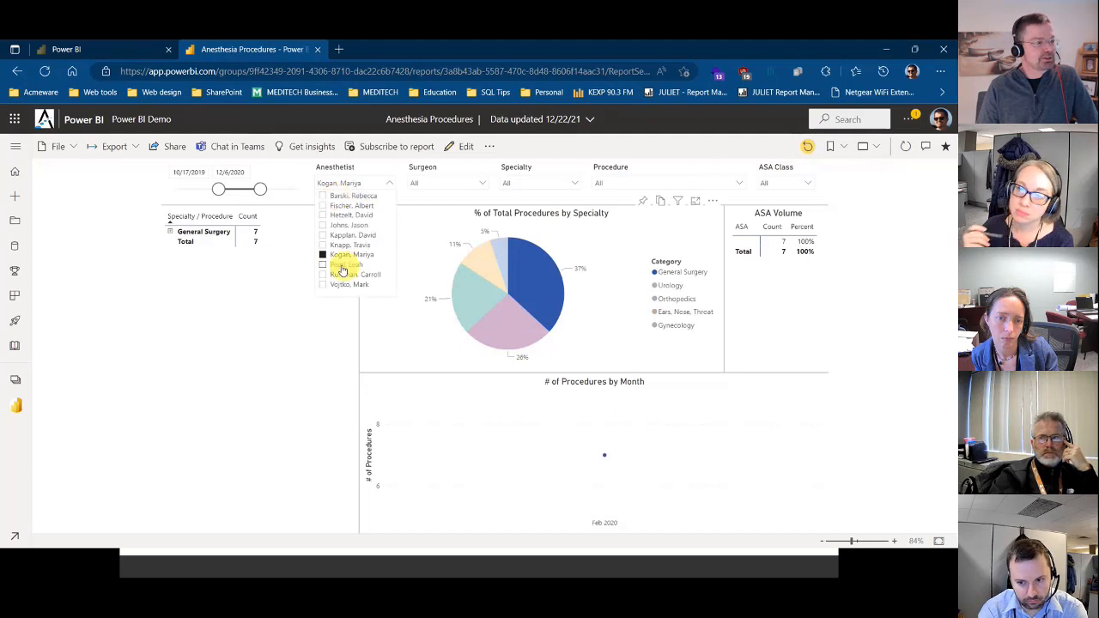
{"action": "left_click", "coordinate": [324, 225]}
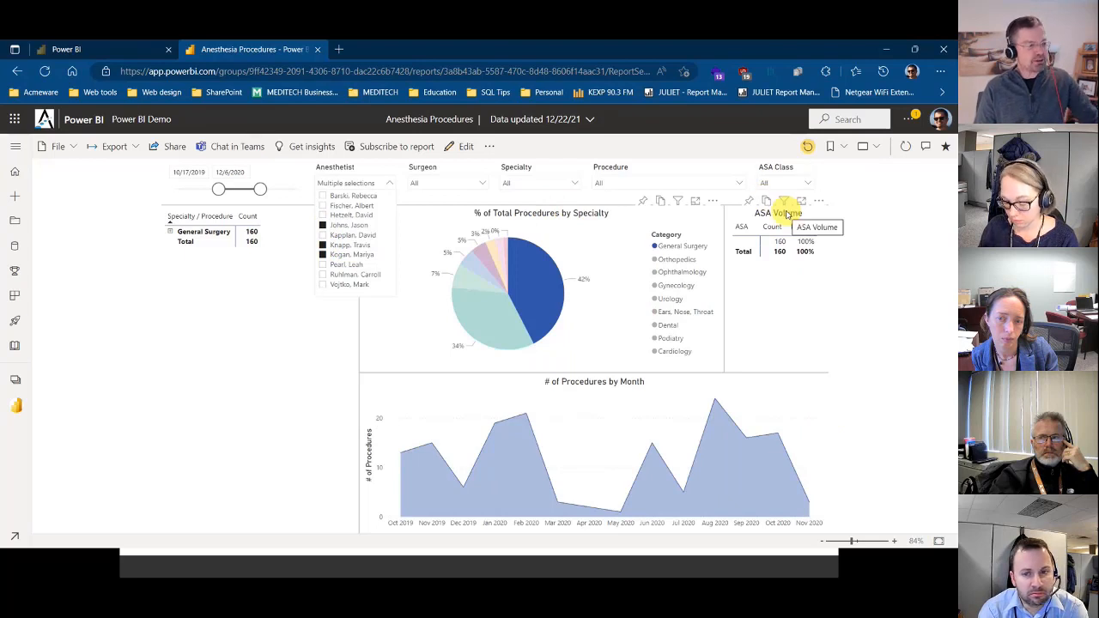
Reset all filters, slicers and other data view changes in the Anesthesia Procedures report.
{"action": "left_click", "coordinate": [807, 147]}
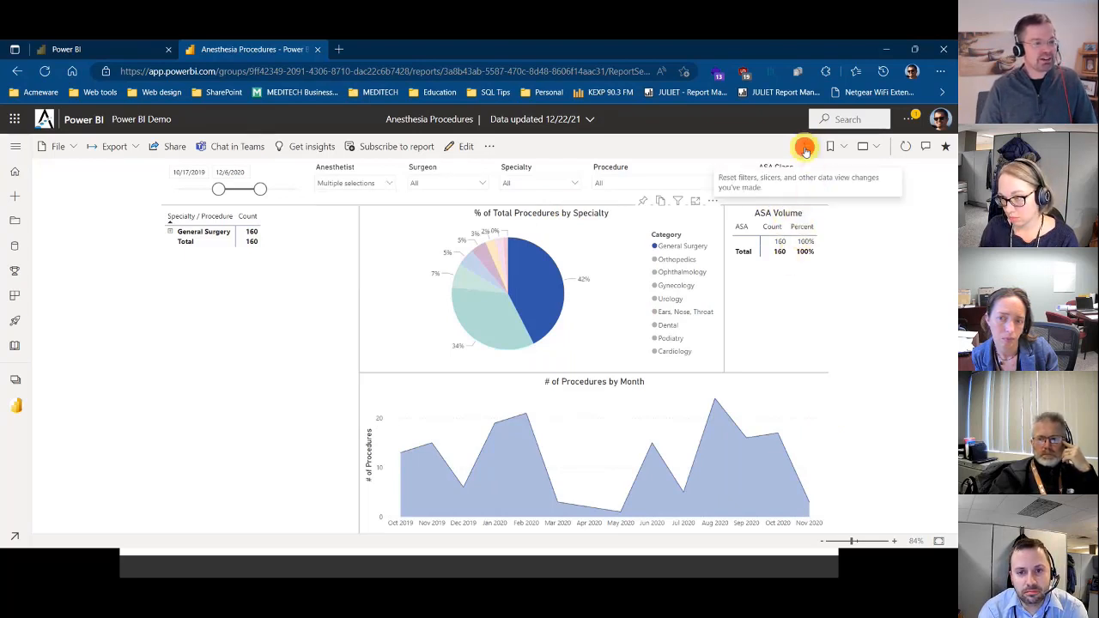
{"action": "left_click", "coordinate": [514, 357]}
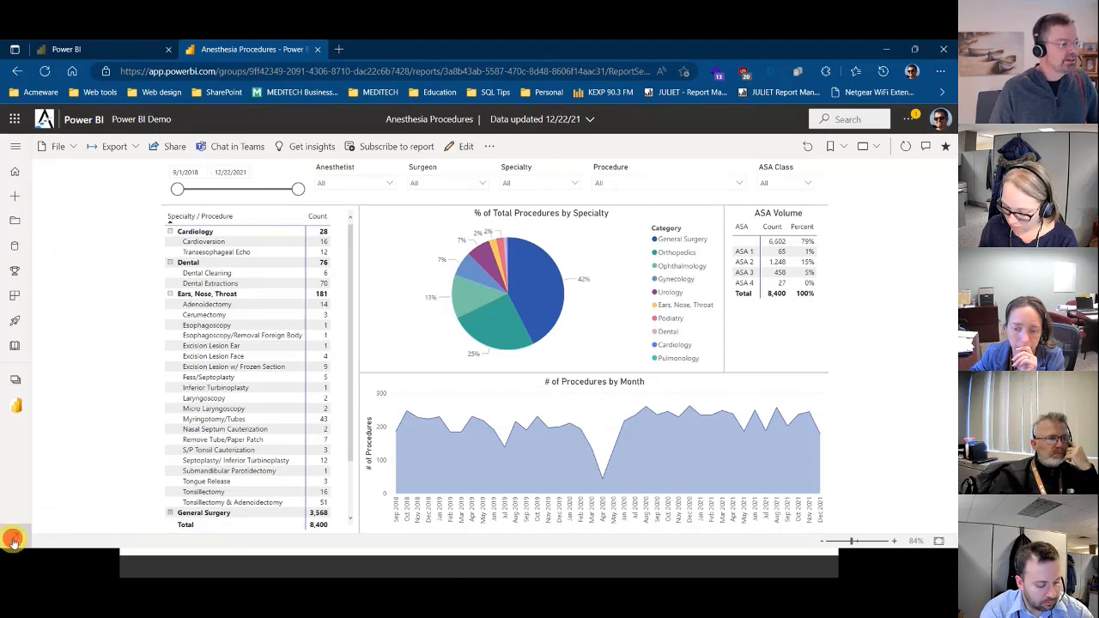
Look at the Get Data page and return to the Power BI Home page.
{"action": "left_click", "coordinate": [12, 539]}
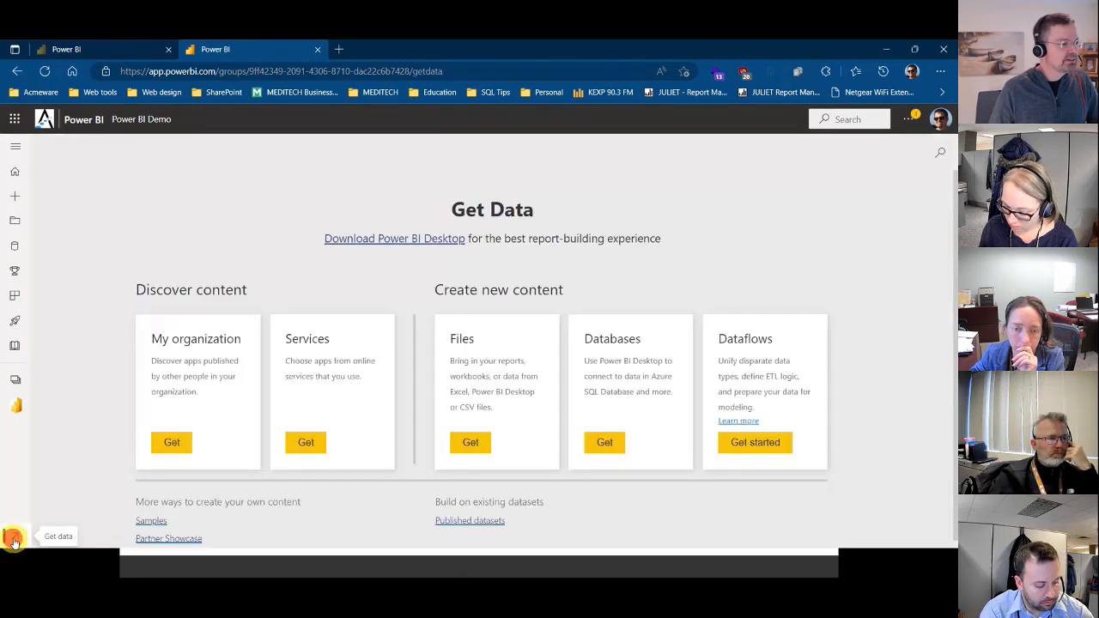
{"action": "left_click", "coordinate": [15, 173]}
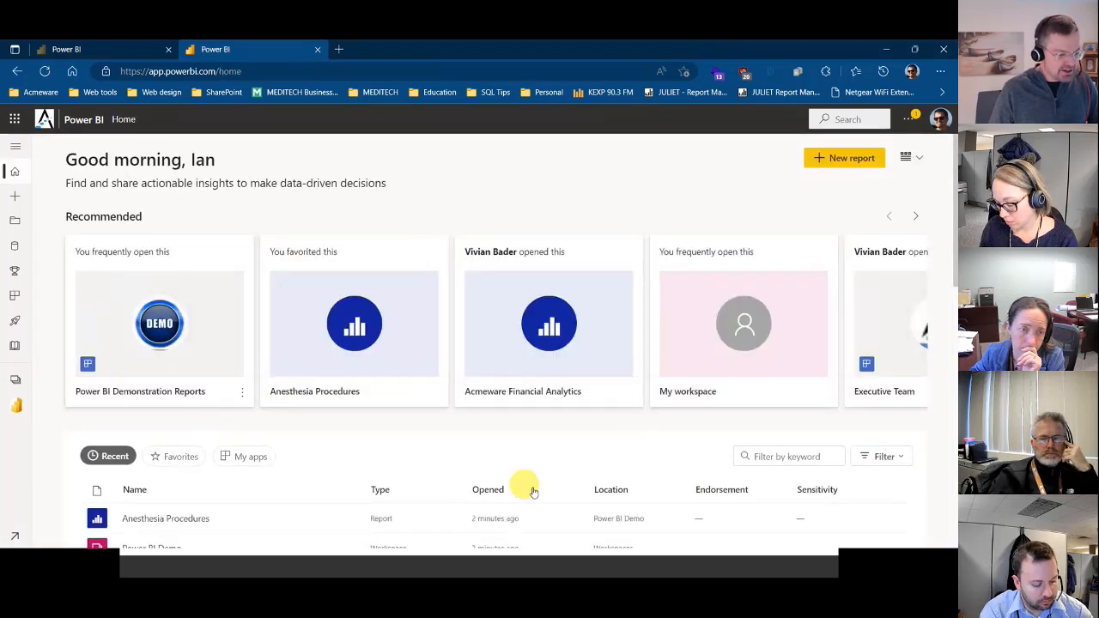
{"action": "left_click", "coordinate": [570, 63]}
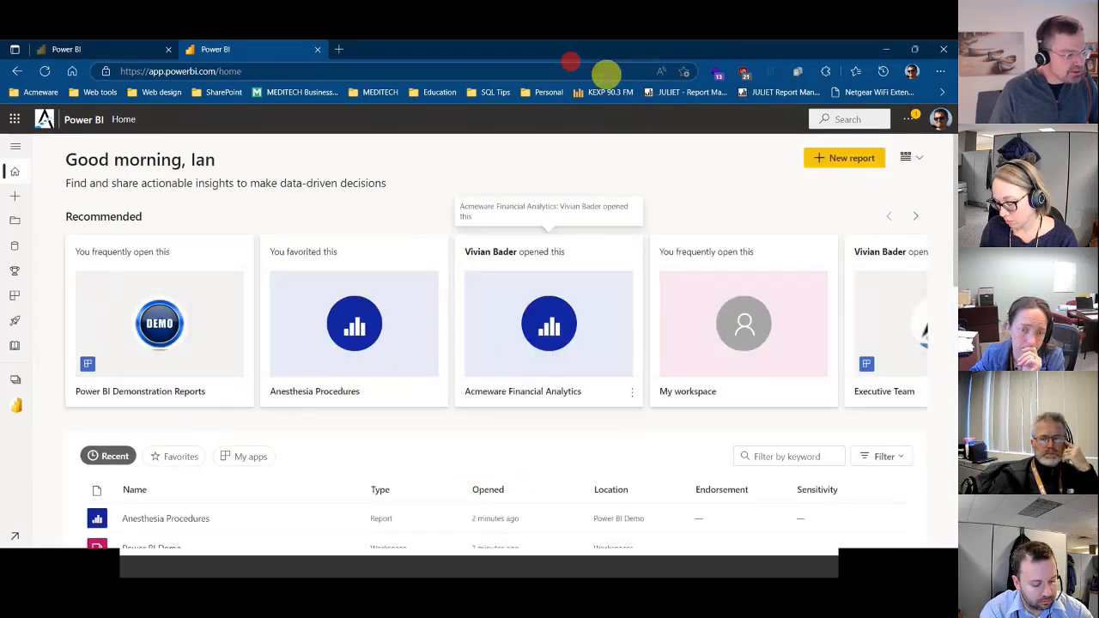
Open the Anesthesia Procedures report from the Power BI Demo workspace.
{"action": "left_click", "coordinate": [463, 57]}
{"action": "mouse_move", "coordinate": [463, 57]}
{"action": "left_mouse_down"}
{"action": "mouse_move", "coordinate": [481, 77]}
{"action": "mouse_move", "coordinate": [464, 47]}
{"action": "mouse_move", "coordinate": [471, 64]}
{"action": "left_mouse_up"}
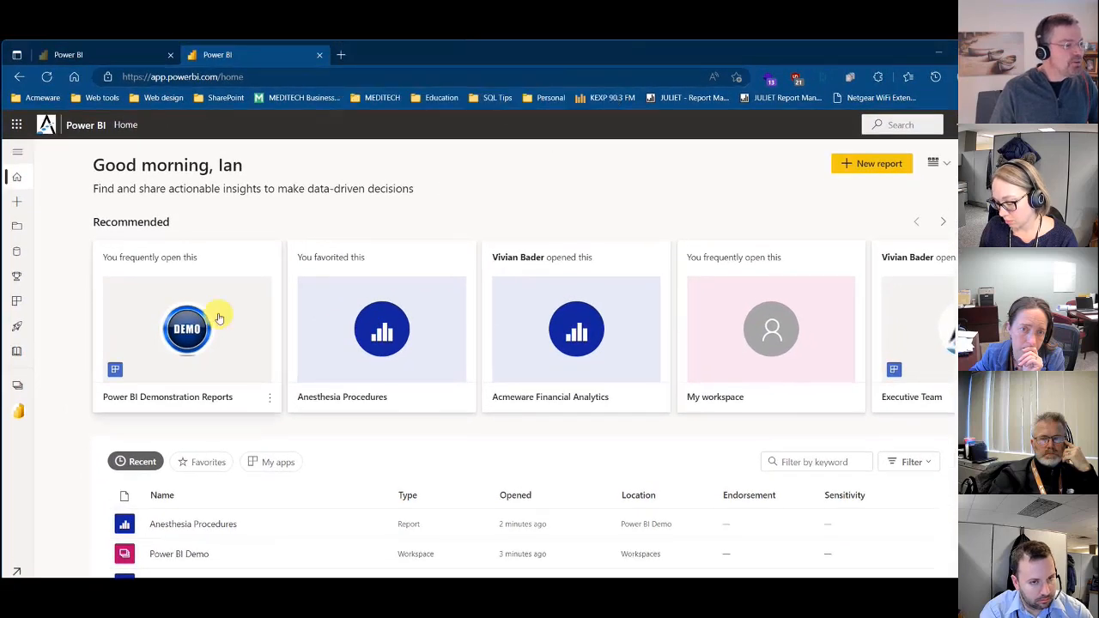
{"action": "left_click", "coordinate": [18, 413]}
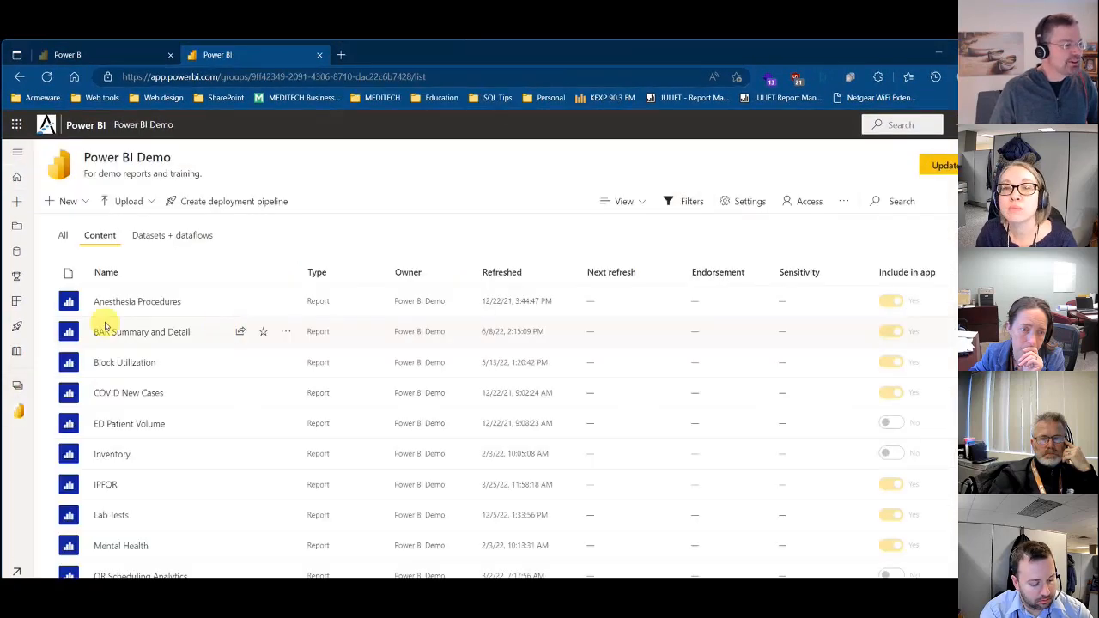
{"action": "left_click", "coordinate": [146, 303]}
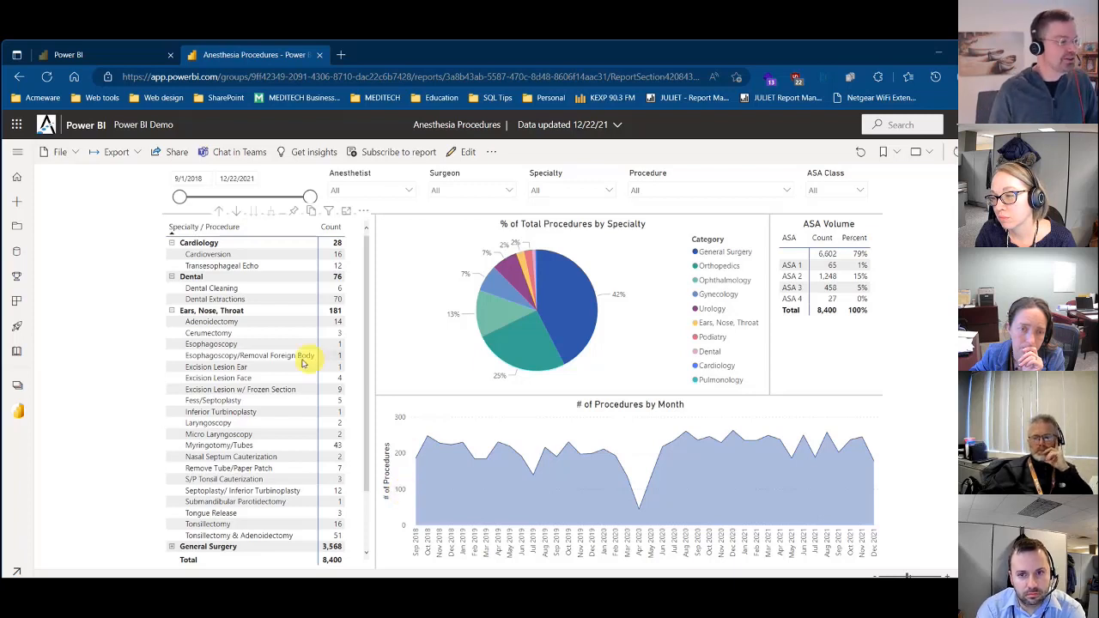
Expand the navigation pane and open the ED Patient Volume report from the Power BI Demo workspace.
{"action": "left_click", "coordinate": [17, 157]}
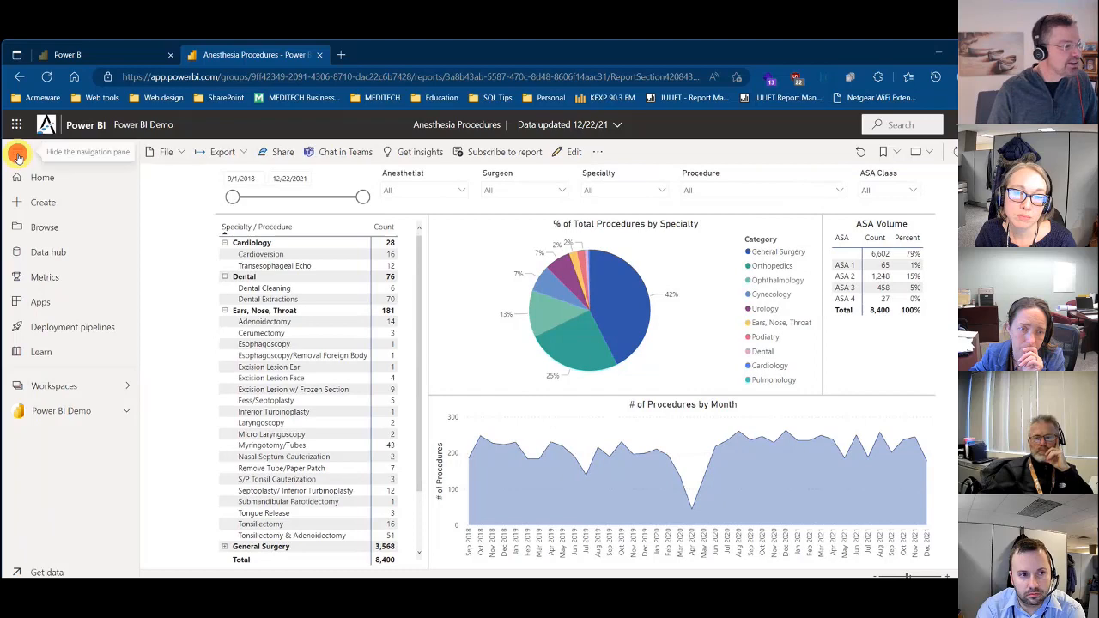
{"action": "left_click", "coordinate": [119, 387]}
{"action": "left_click", "coordinate": [207, 335]}
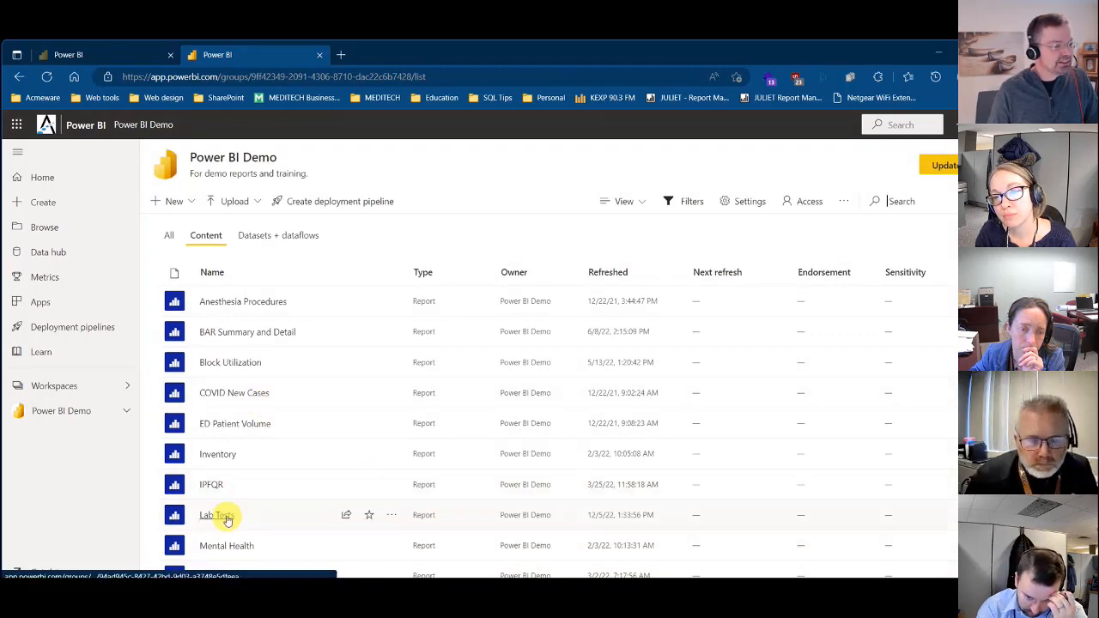
{"action": "left_click", "coordinate": [225, 427]}
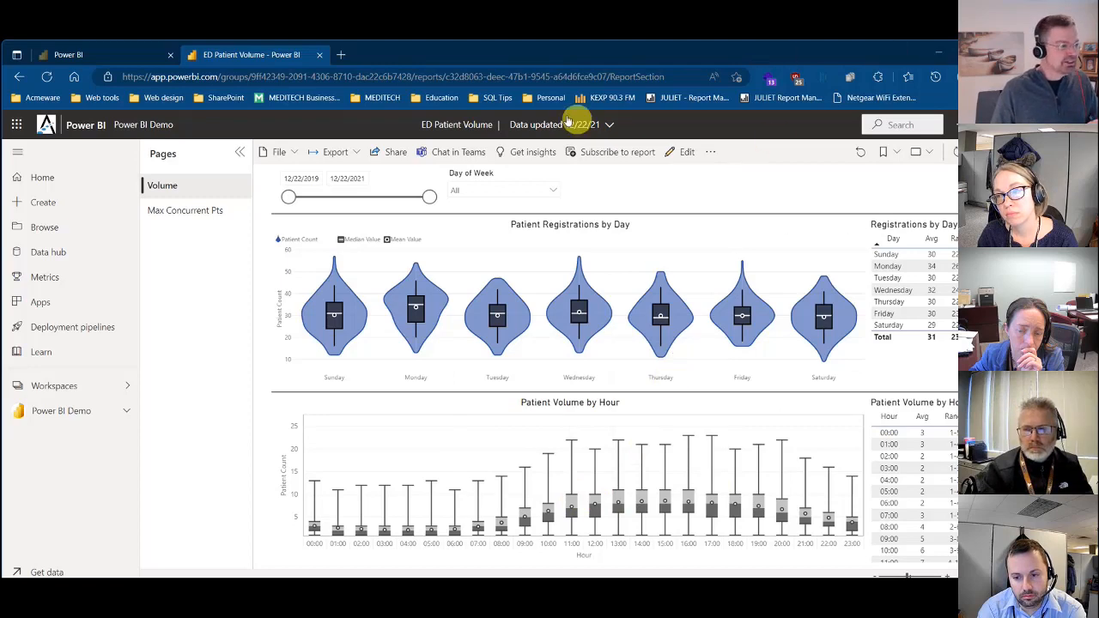
Reposition the browser window so that the whole ED Patient Volume report fits on screen.
{"action": "left_click_drag", "start_coordinate": [513, 75], "coordinate": [540, 71]}
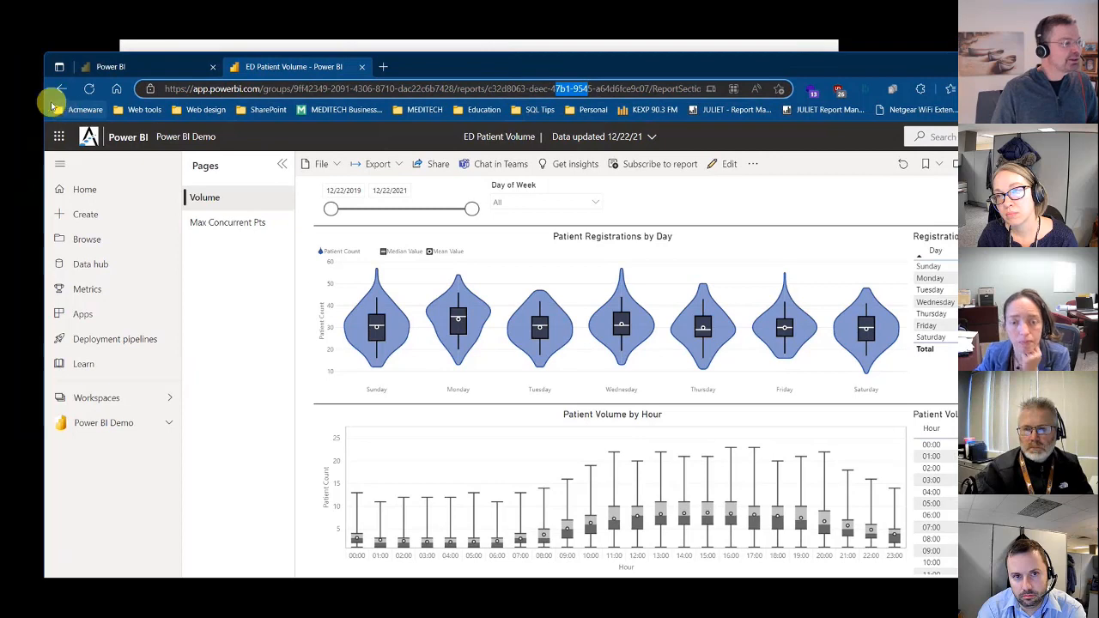
{"action": "left_click_drag", "start_coordinate": [45, 94], "coordinate": [224, 95]}
{"action": "left_click_drag", "start_coordinate": [608, 70], "coordinate": [428, 71]}
{"action": "left_click", "coordinate": [828, 65]}
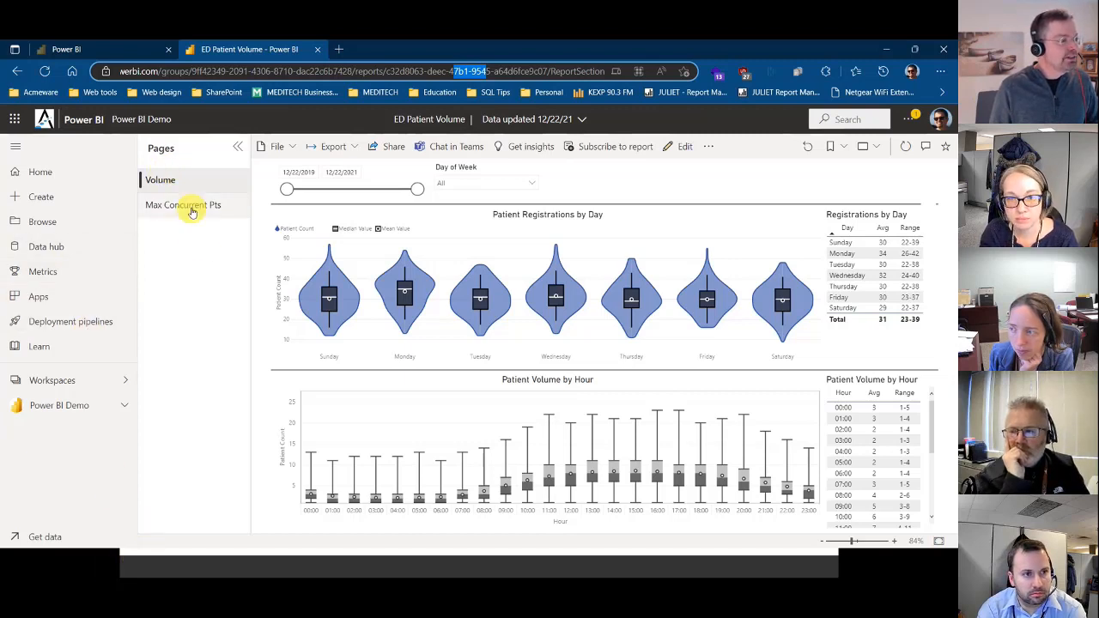
Return to the Power BI Demo workspace's content list and open the Order Activity report.
{"action": "left_click", "coordinate": [17, 71]}
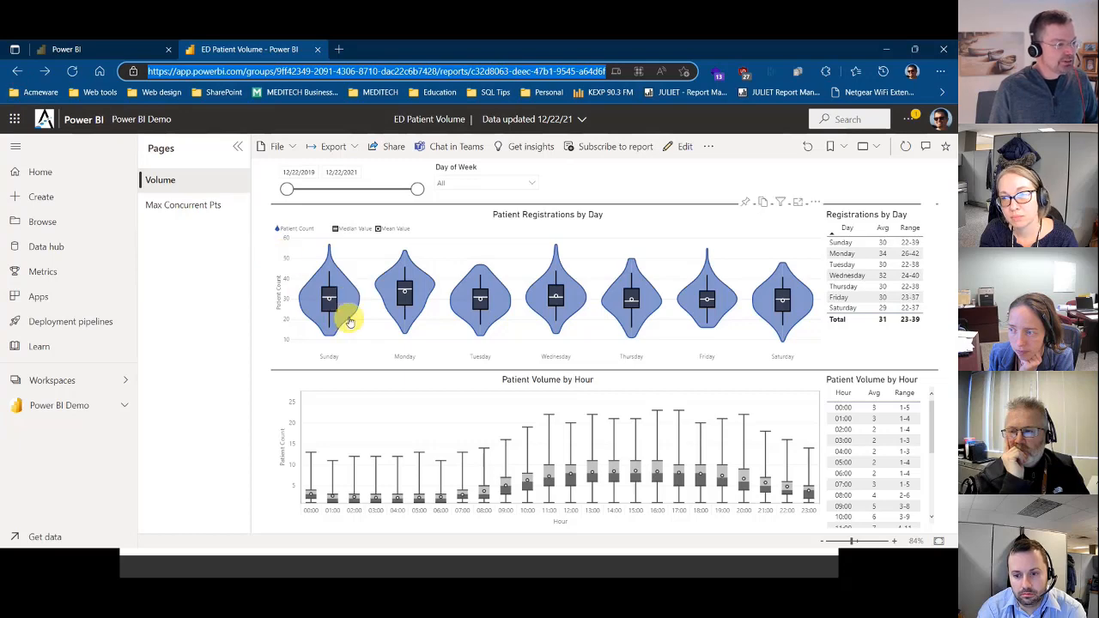
{"action": "left_click", "coordinate": [17, 72]}
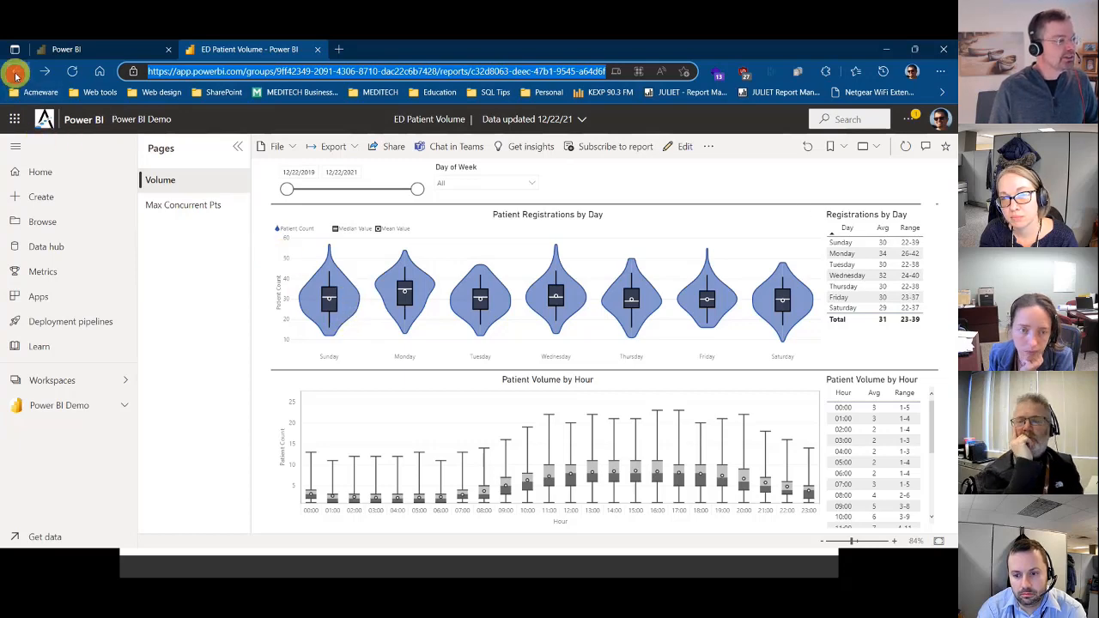
{"action": "scroll", "coordinate": [316, 472], "scroll_direction": "down", "scroll_amount": 1}
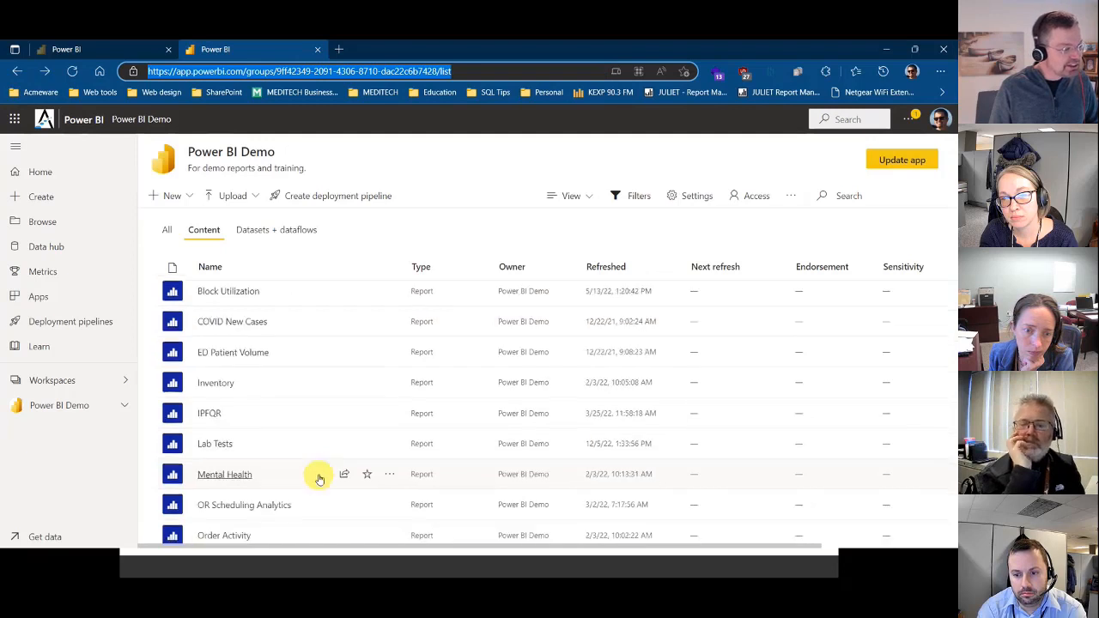
{"action": "scroll", "coordinate": [284, 498], "scroll_direction": "down", "scroll_amount": 1}
{"action": "scroll", "coordinate": [289, 500], "scroll_direction": "down", "scroll_amount": 1}
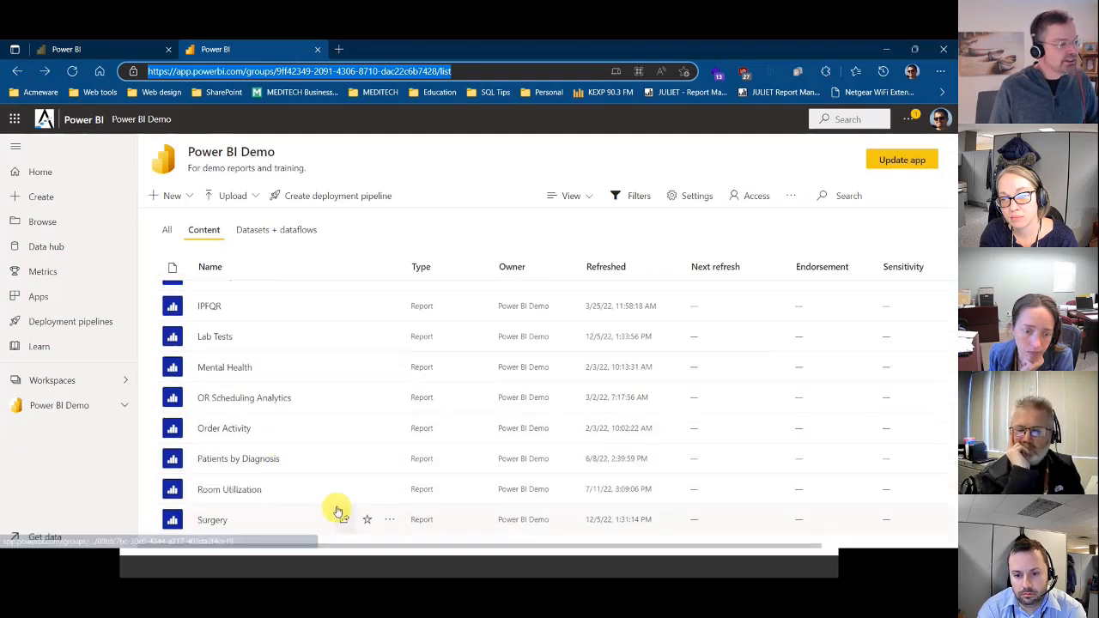
{"action": "left_click", "coordinate": [199, 427]}
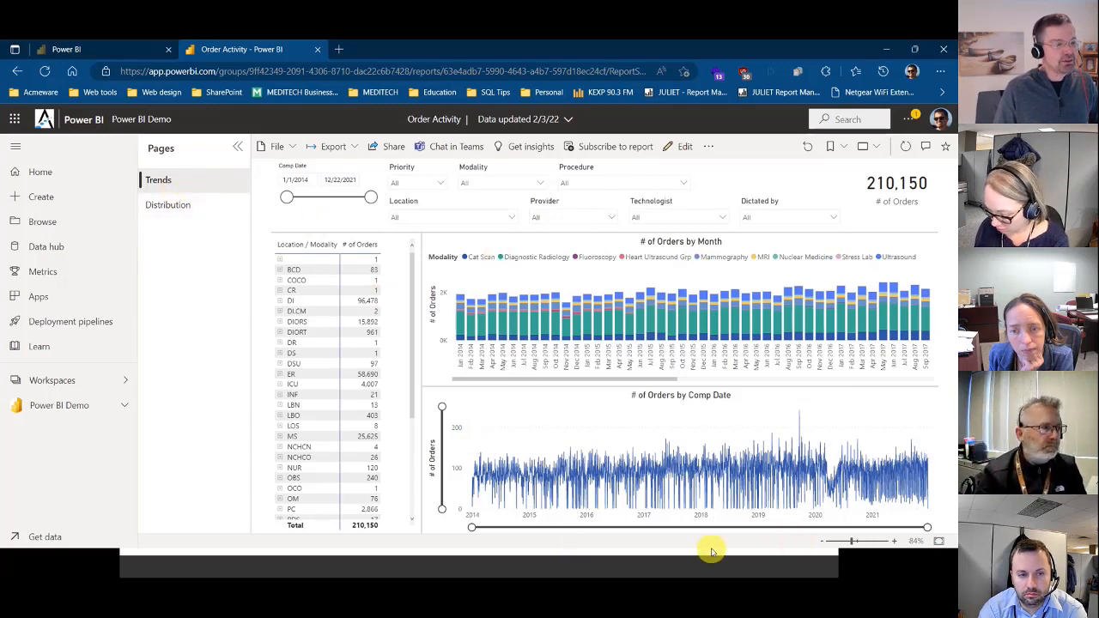
Look at the Order Activity report's Distribution page and drill down into the DIORT location on the Trends page.
{"action": "left_click", "coordinate": [154, 208]}
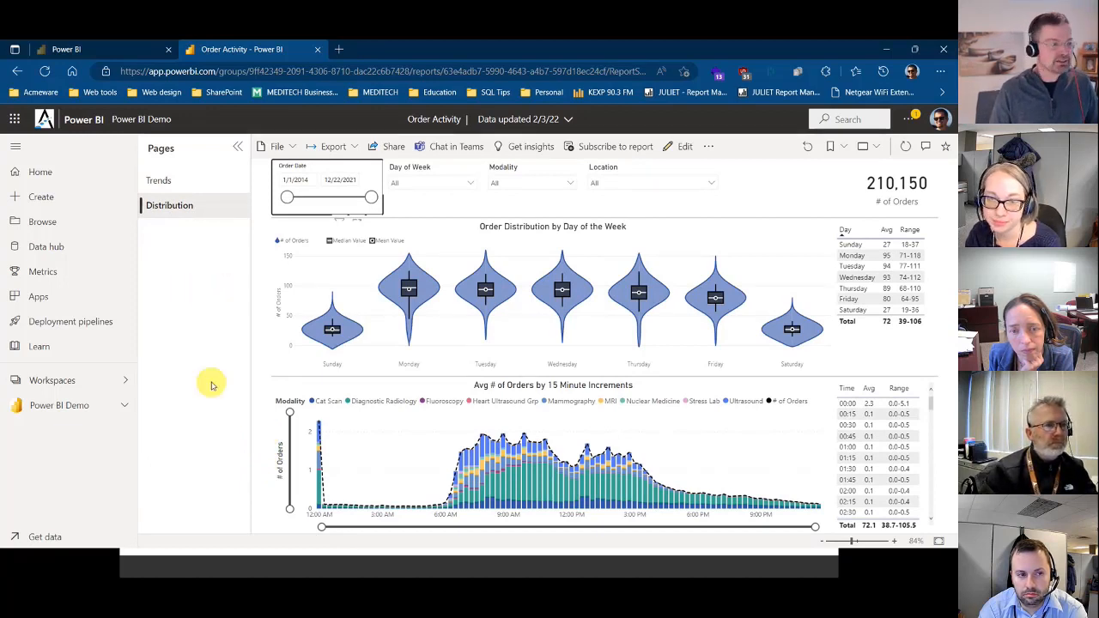
{"action": "left_click", "coordinate": [163, 181]}
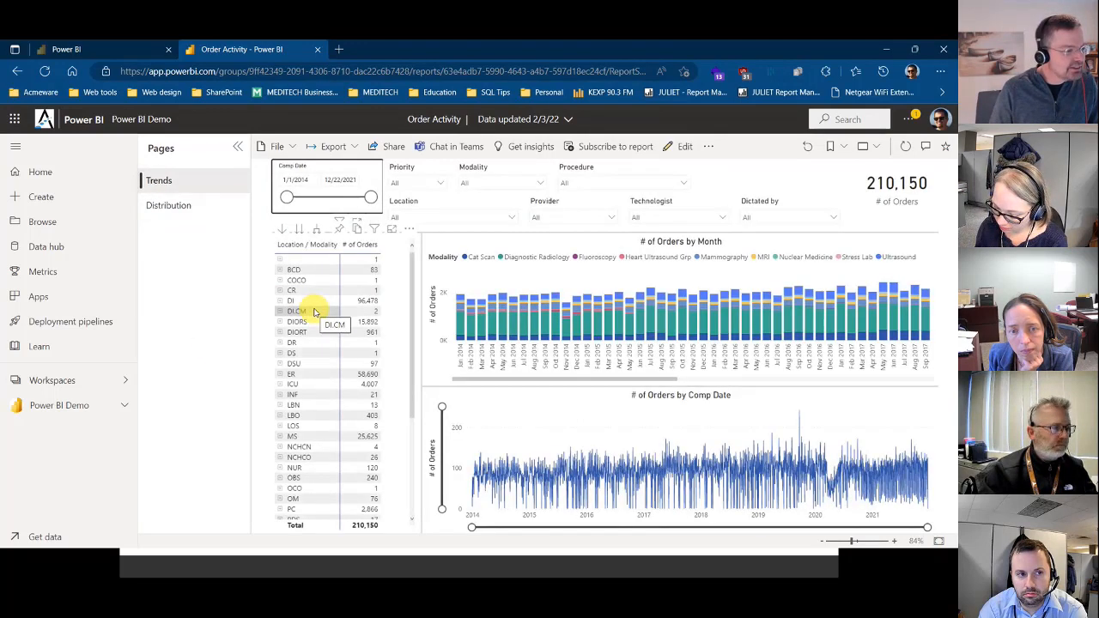
{"action": "right_click", "coordinate": [295, 329]}
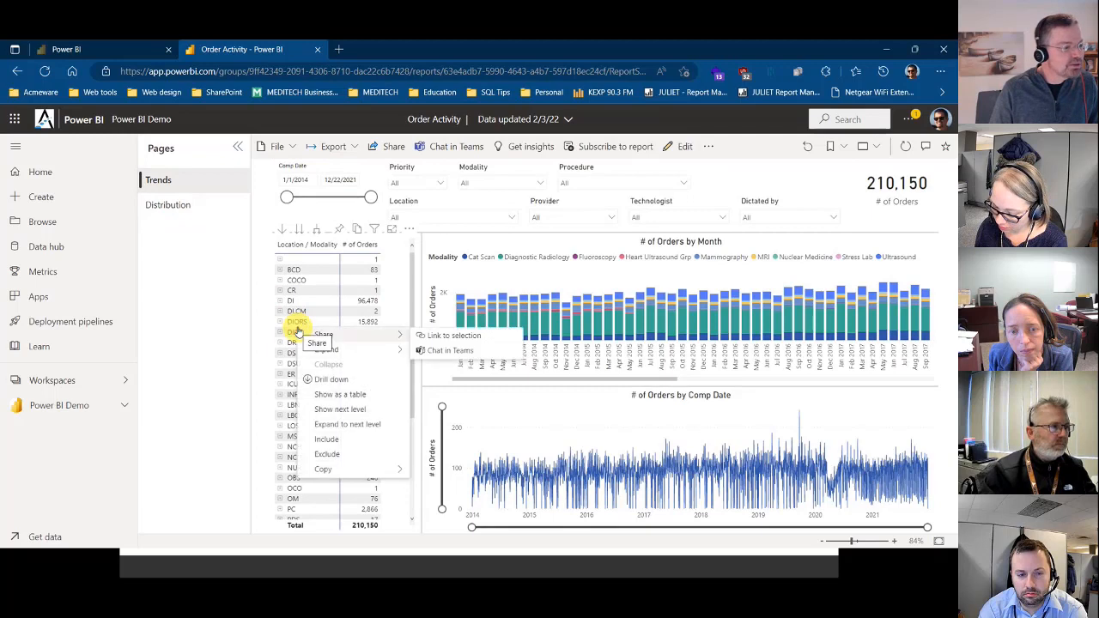
{"action": "left_click", "coordinate": [327, 379]}
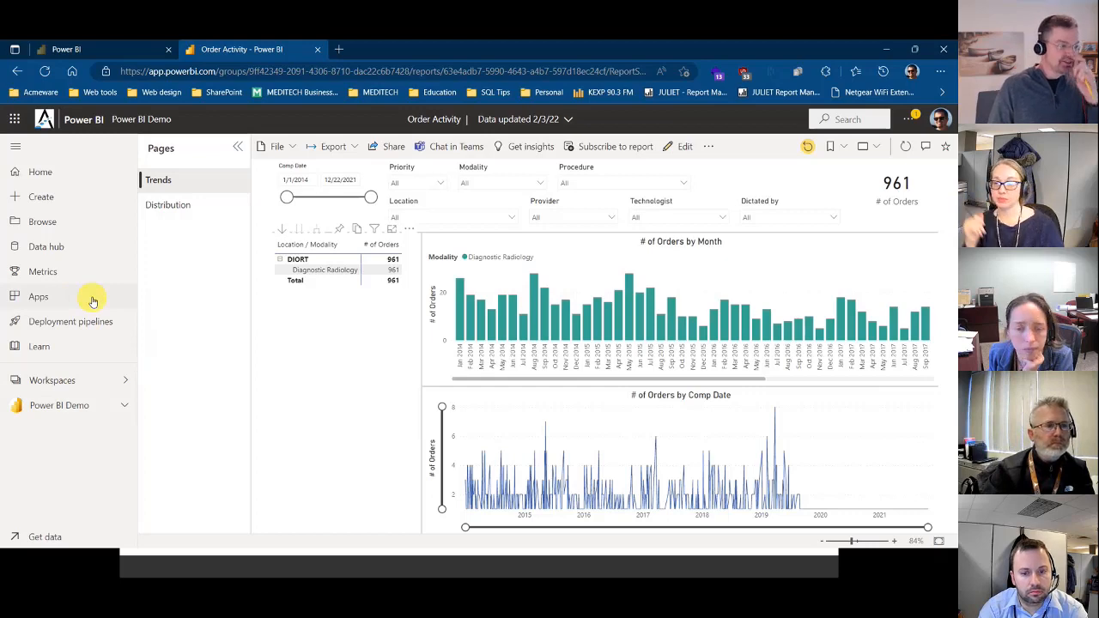
Look at the Apps page of the Power BI service, switch back to the presentation and advance it once.
{"action": "left_click", "coordinate": [38, 296]}
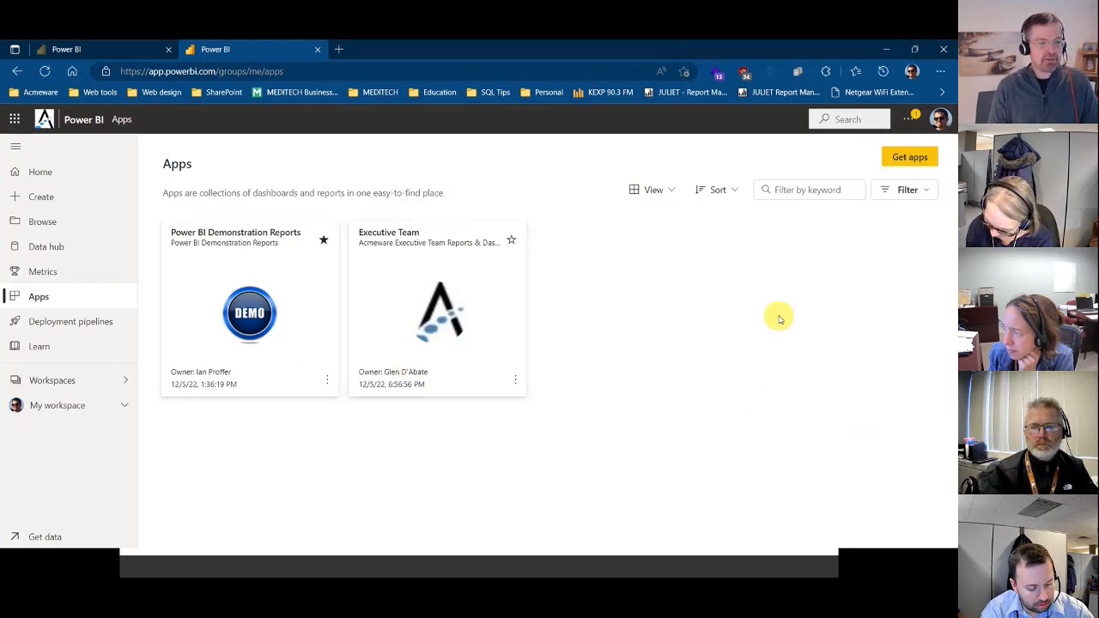
{"action": "left_click", "coordinate": [889, 49]}
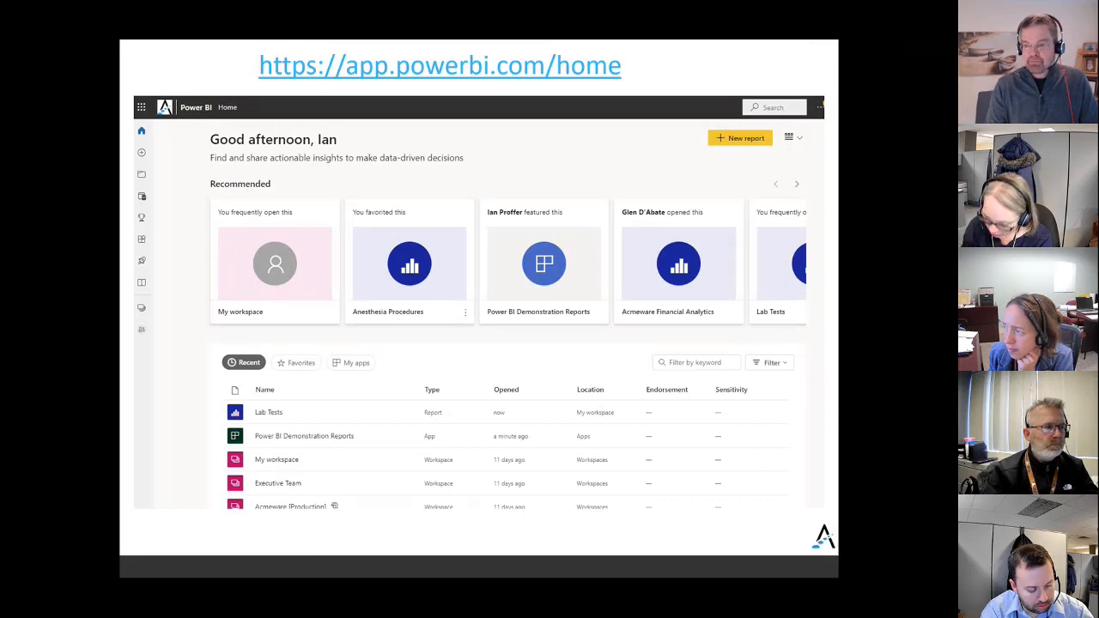
{"action": "key", "text": "Right"}
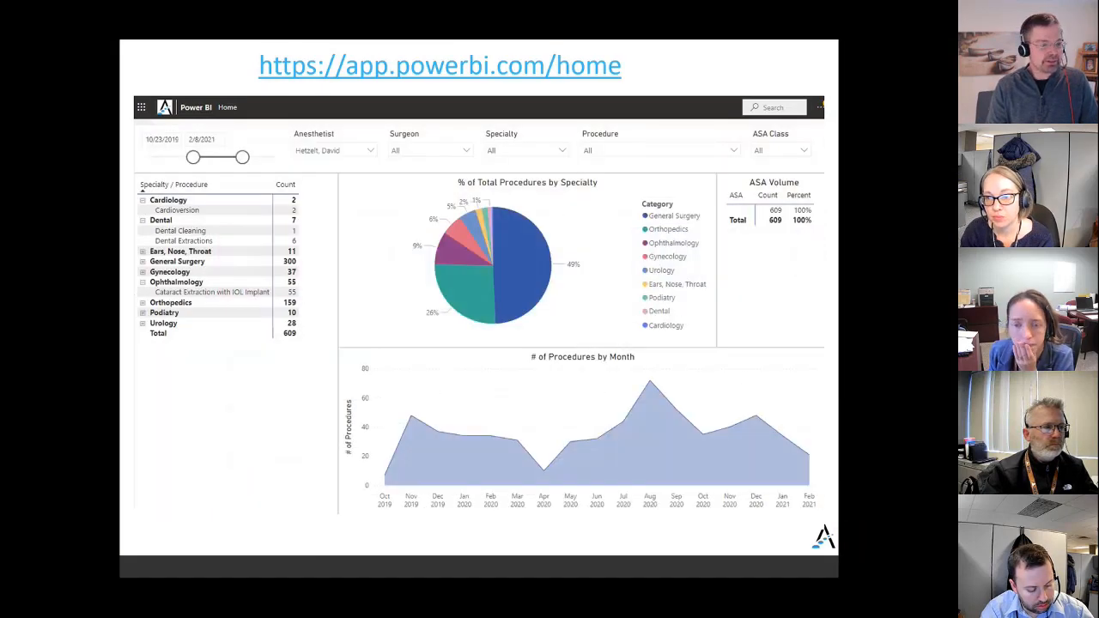
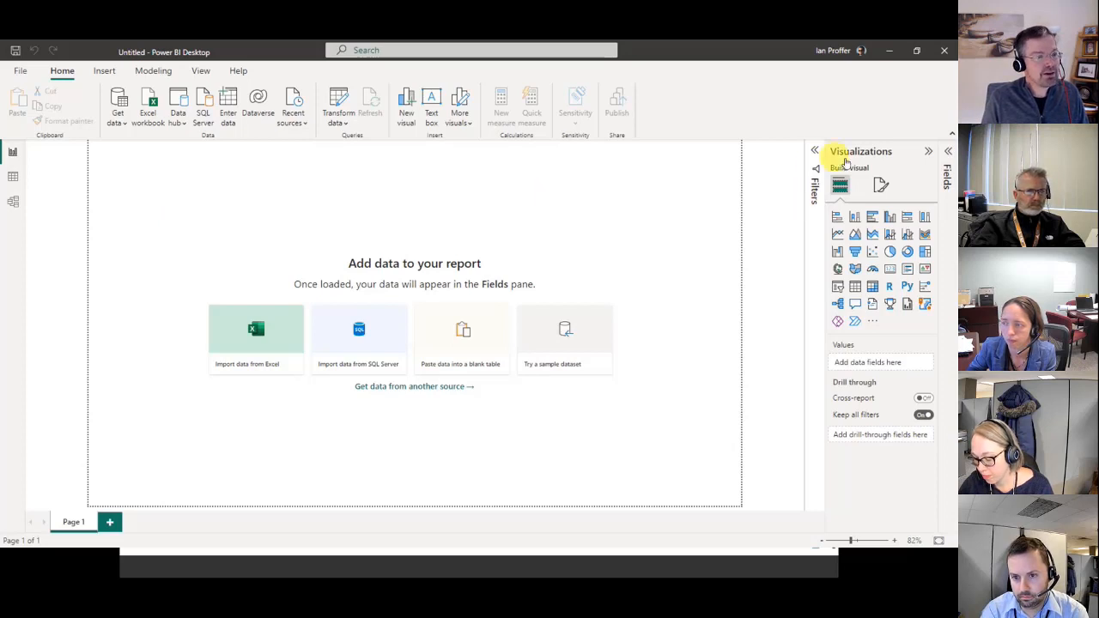
Expand the Fields and Filters panes in Power BI Desktop, trying out collapsing and restoring the Filters and Visualizations panes.
{"action": "left_click", "coordinate": [947, 153]}
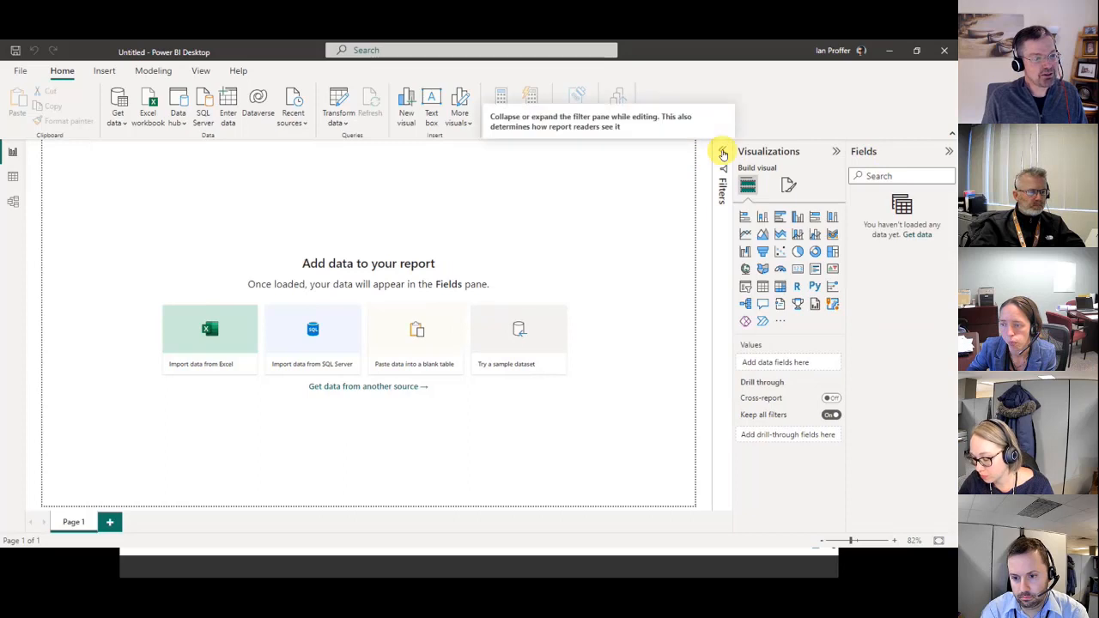
{"action": "left_click", "coordinate": [722, 153]}
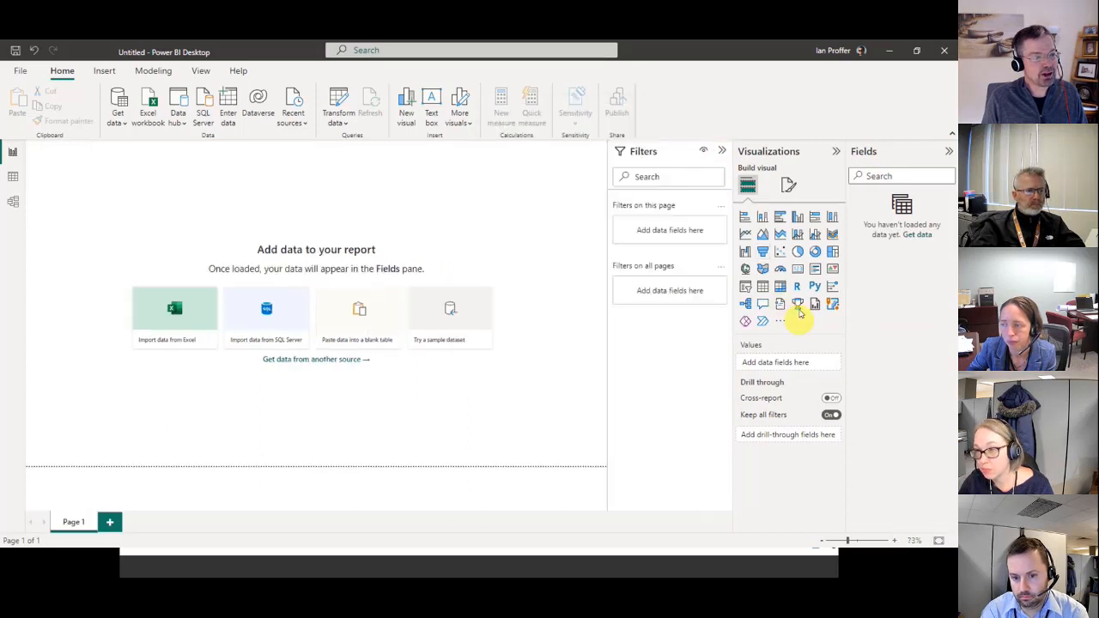
{"action": "left_click", "coordinate": [721, 151]}
{"action": "left_click", "coordinate": [837, 159]}
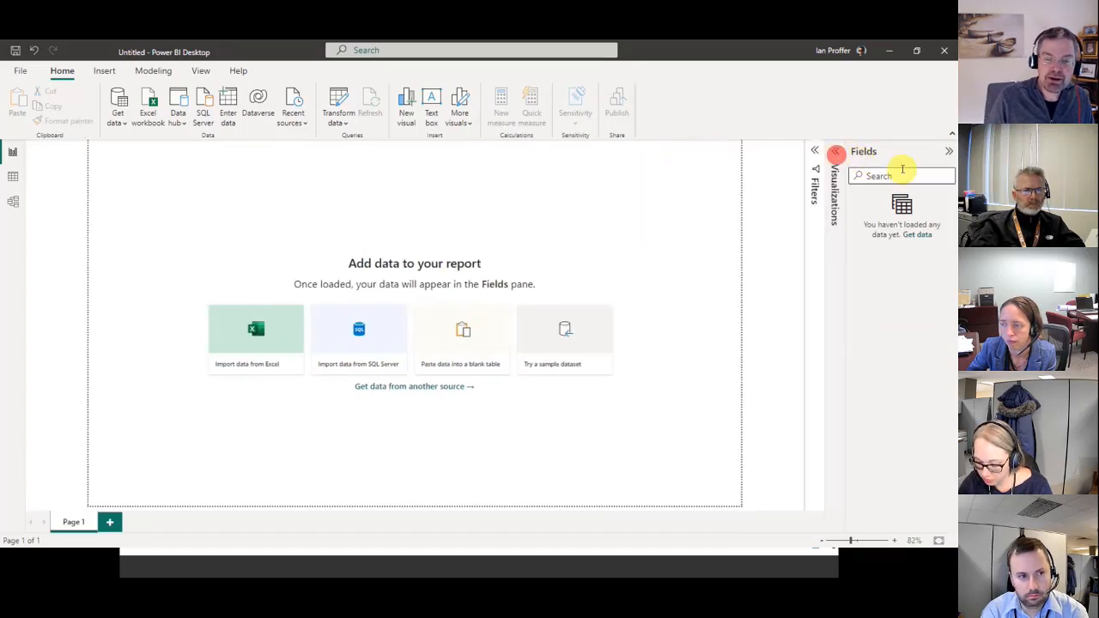
{"action": "left_click", "coordinate": [835, 155]}
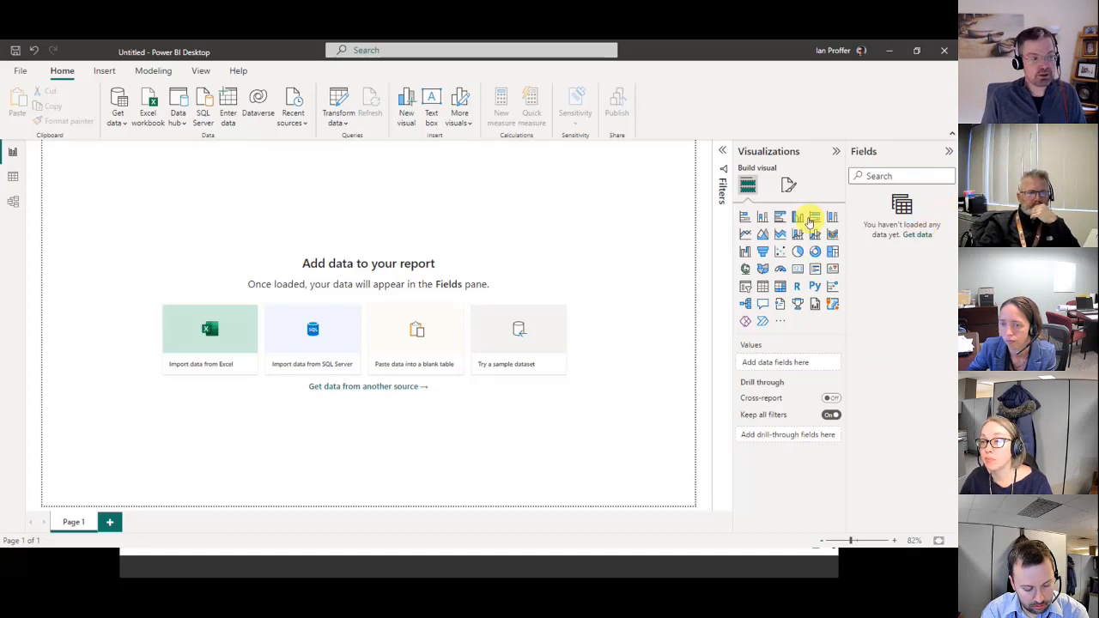
{"action": "left_click", "coordinate": [722, 152]}
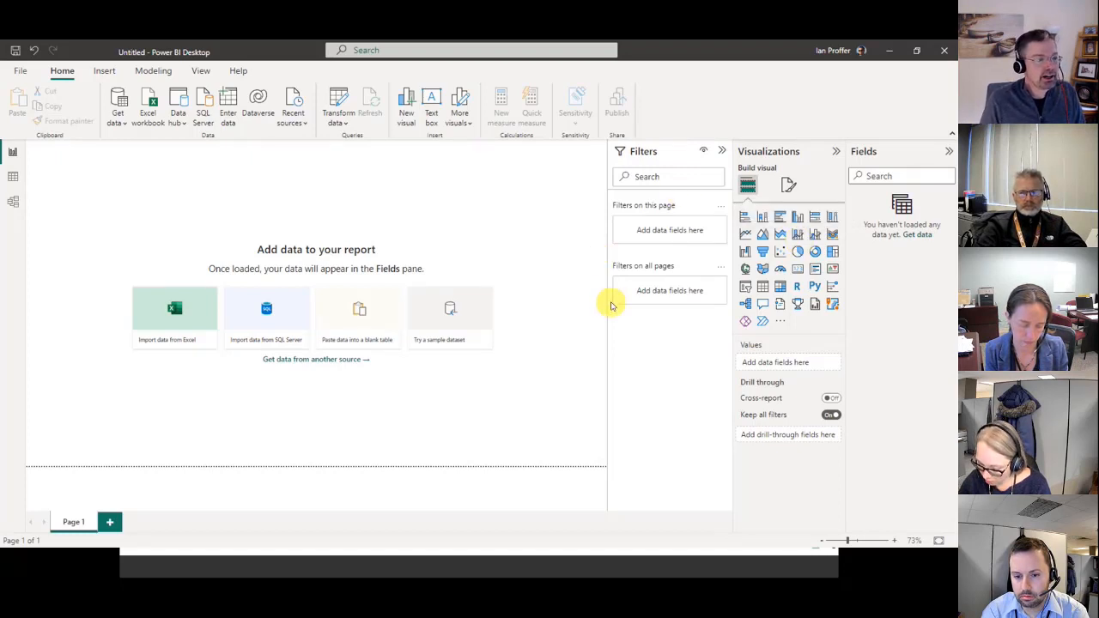
{"action": "left_click", "coordinate": [722, 151]}
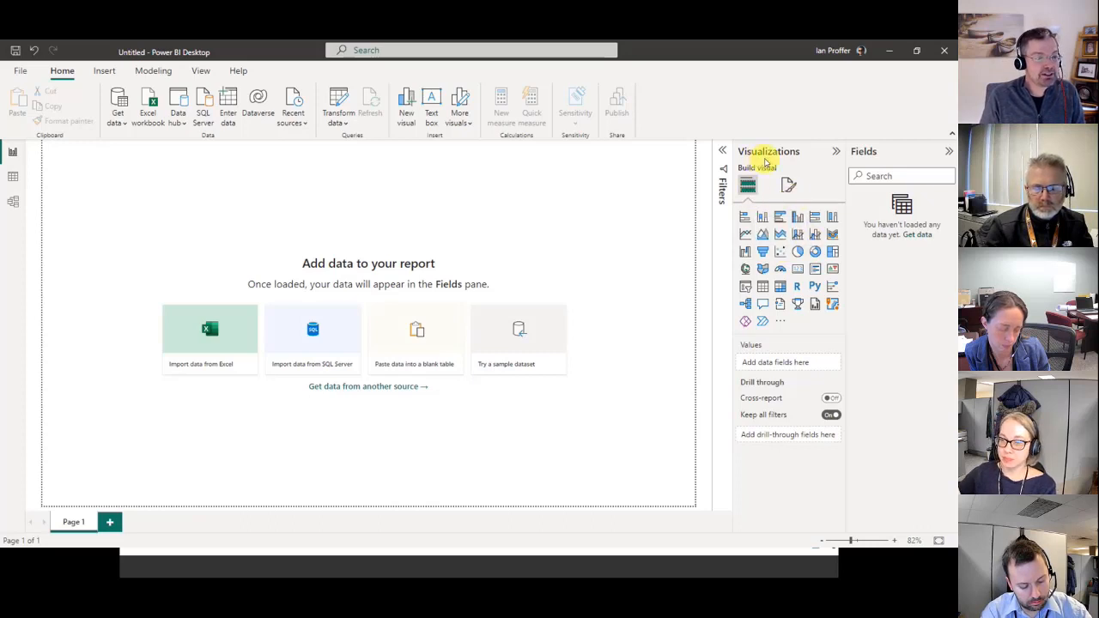
{"action": "left_click", "coordinate": [724, 152]}
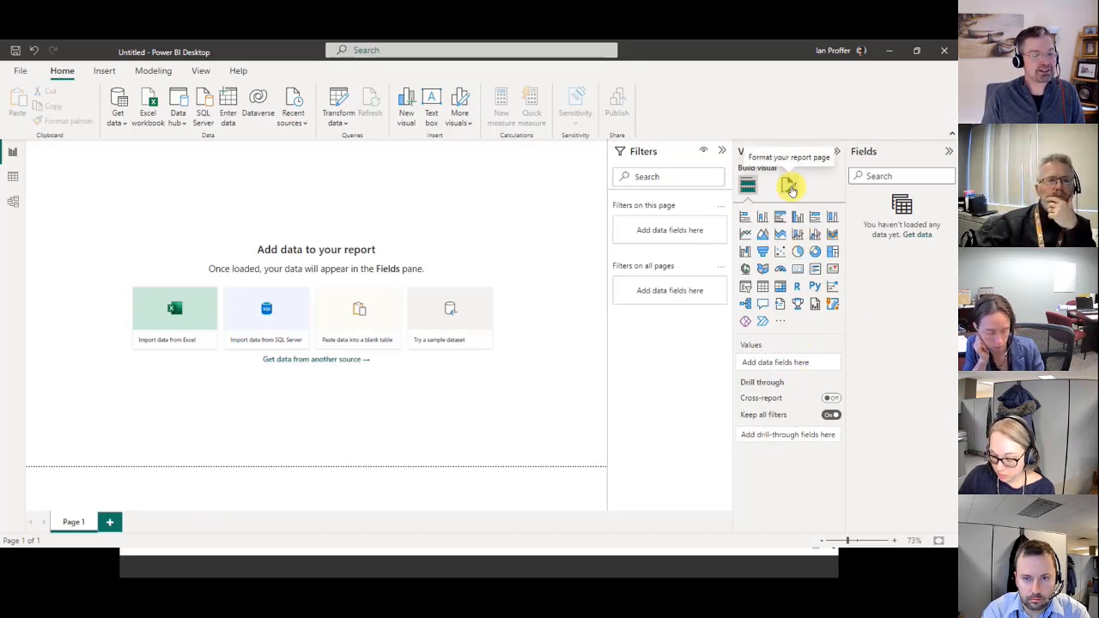
Compare the page formatting options with the visual building options, leaving the page formatting options displayed.
{"action": "left_click", "coordinate": [791, 187]}
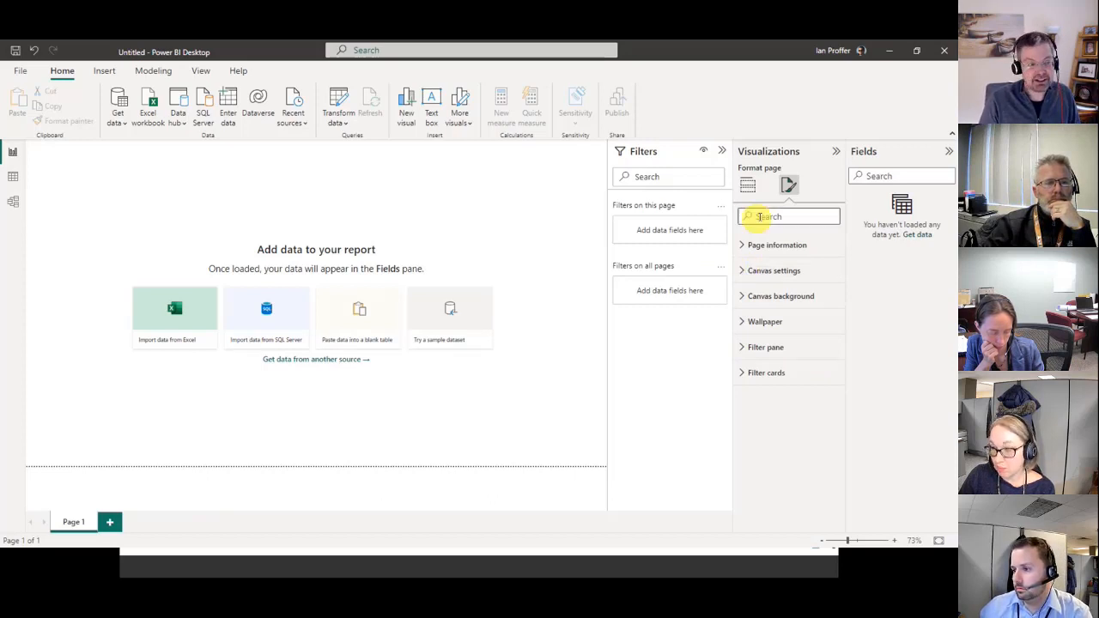
{"action": "left_click", "coordinate": [746, 185]}
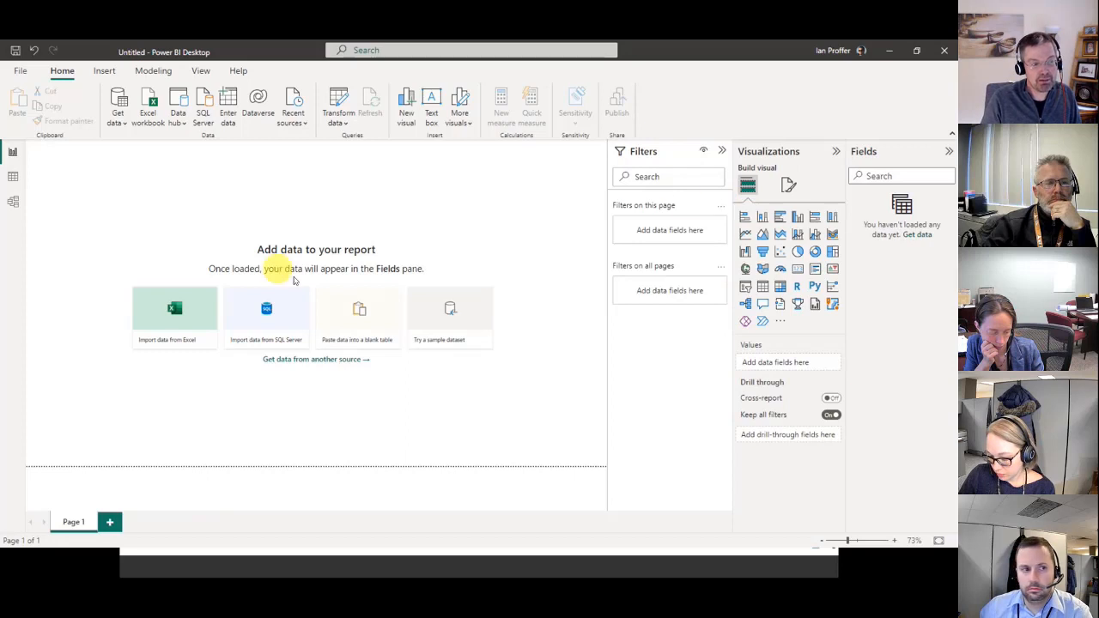
{"action": "left_click", "coordinate": [788, 185]}
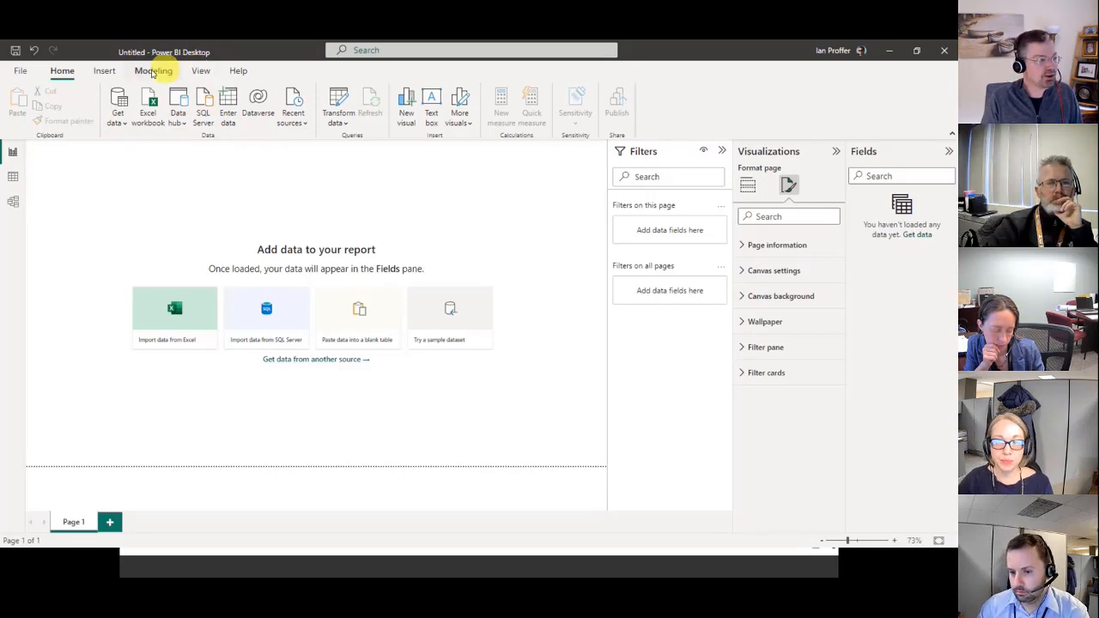
Look through the Insert and Modeling commands, return to the Home commands and switch to the Data view.
{"action": "left_click", "coordinate": [101, 76]}
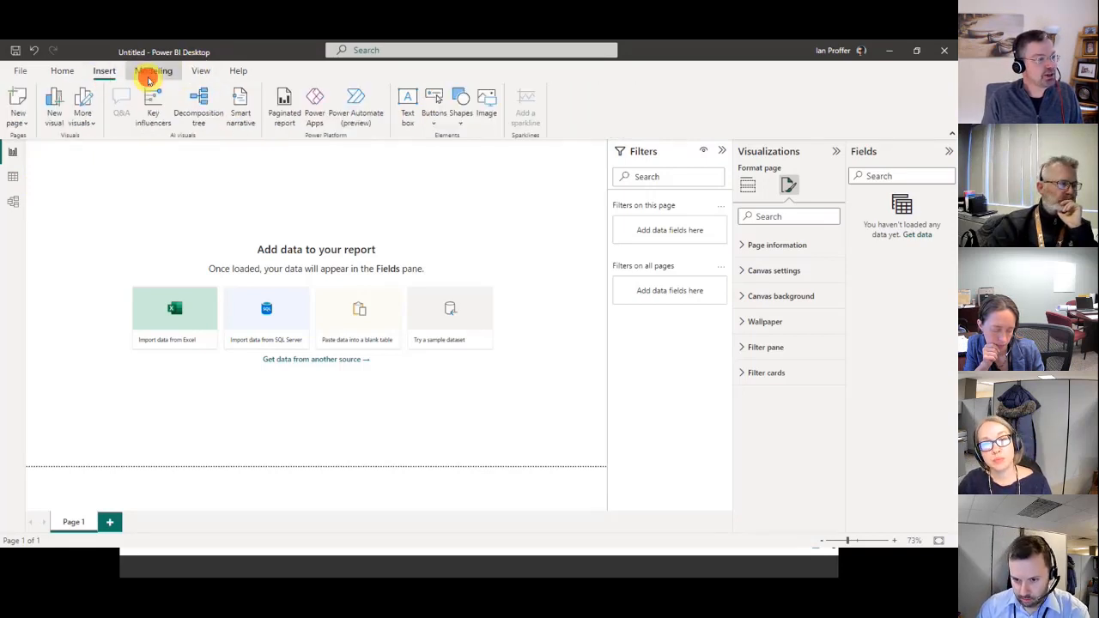
{"action": "left_click", "coordinate": [150, 76]}
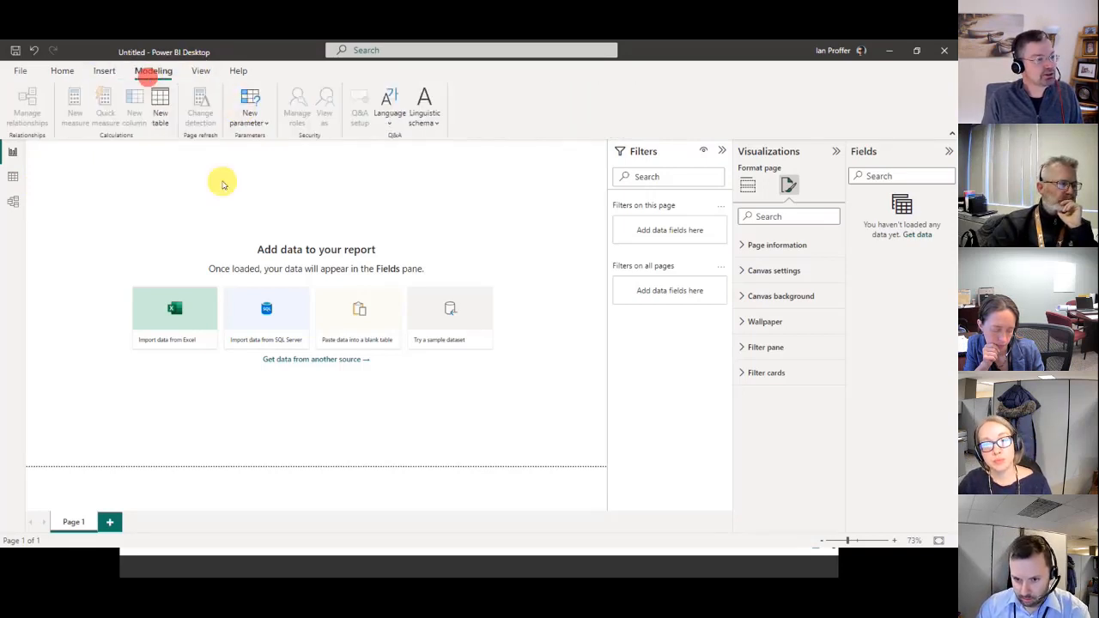
{"action": "left_click", "coordinate": [54, 76]}
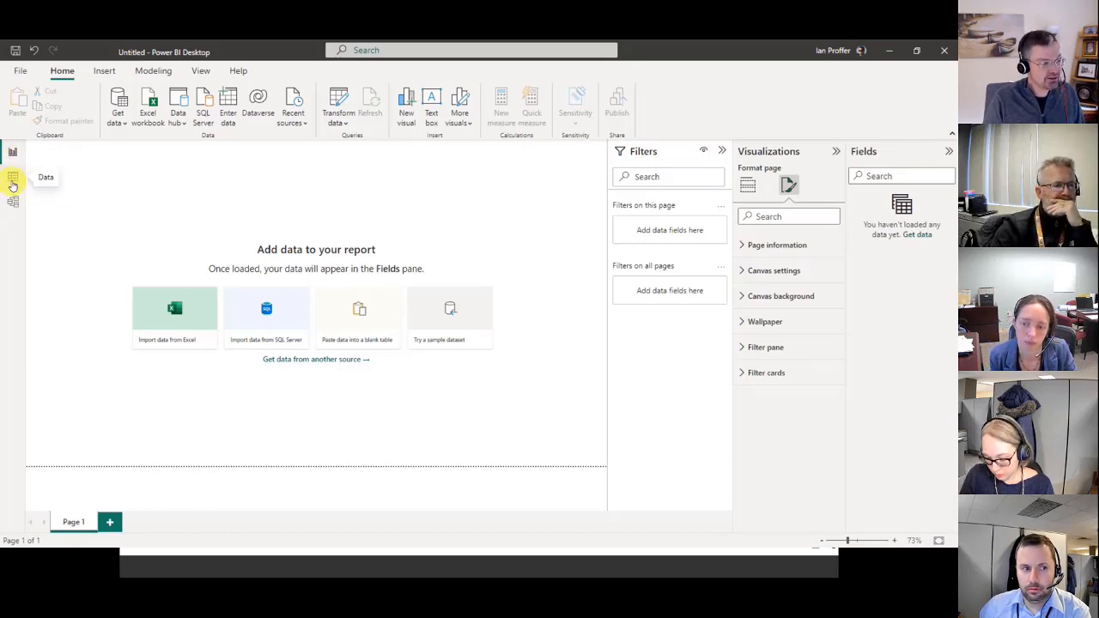
{"action": "left_click", "coordinate": [13, 182]}
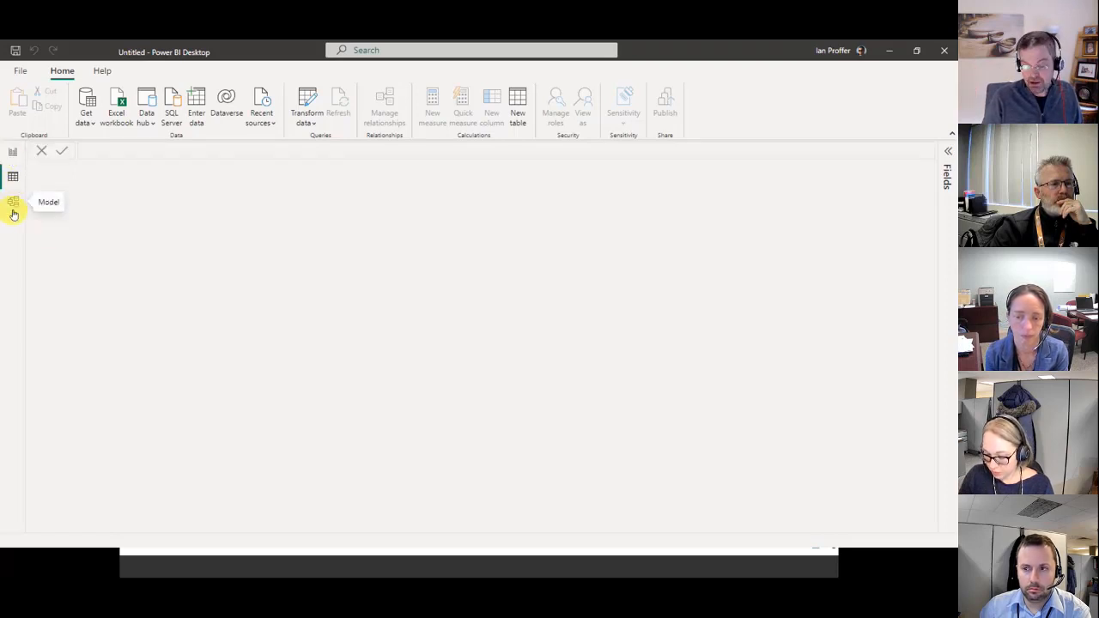
Look at the empty Model view, then return to the Report view.
{"action": "left_click", "coordinate": [13, 209]}
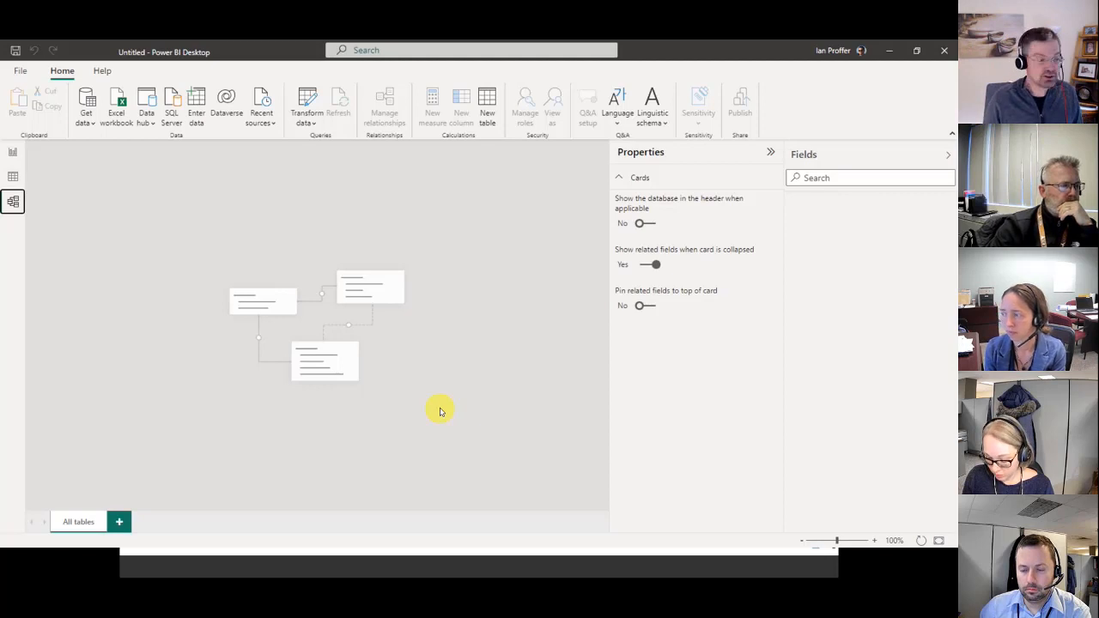
{"action": "left_click", "coordinate": [13, 152]}
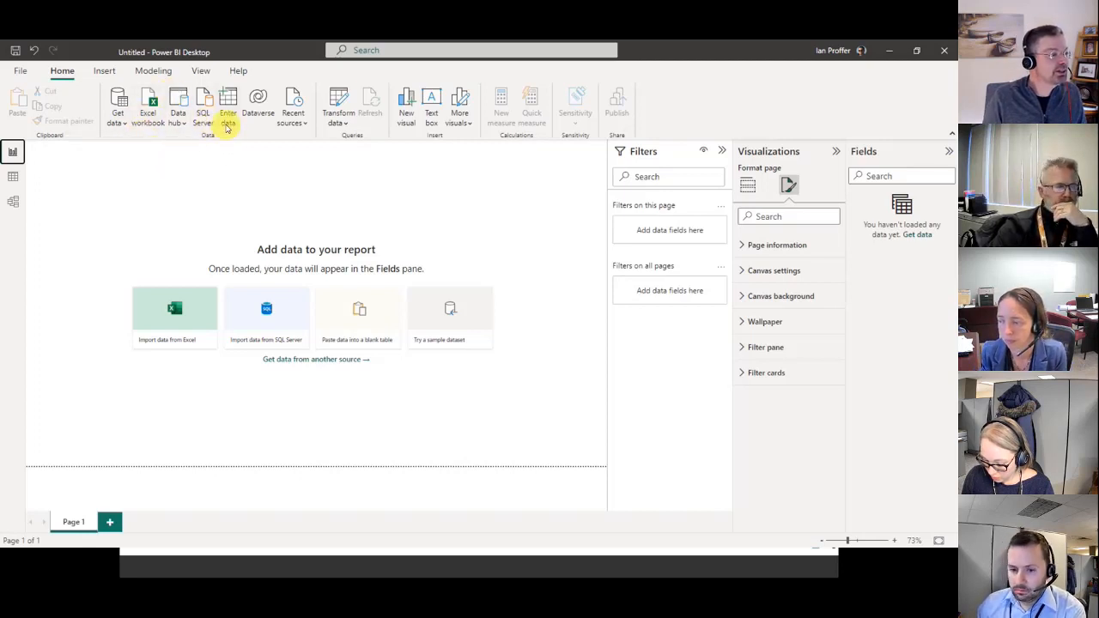
Browse all available data connectors plus the File, Database and Online Services categories, then leave without connecting to any source.
{"action": "left_click", "coordinate": [125, 127]}
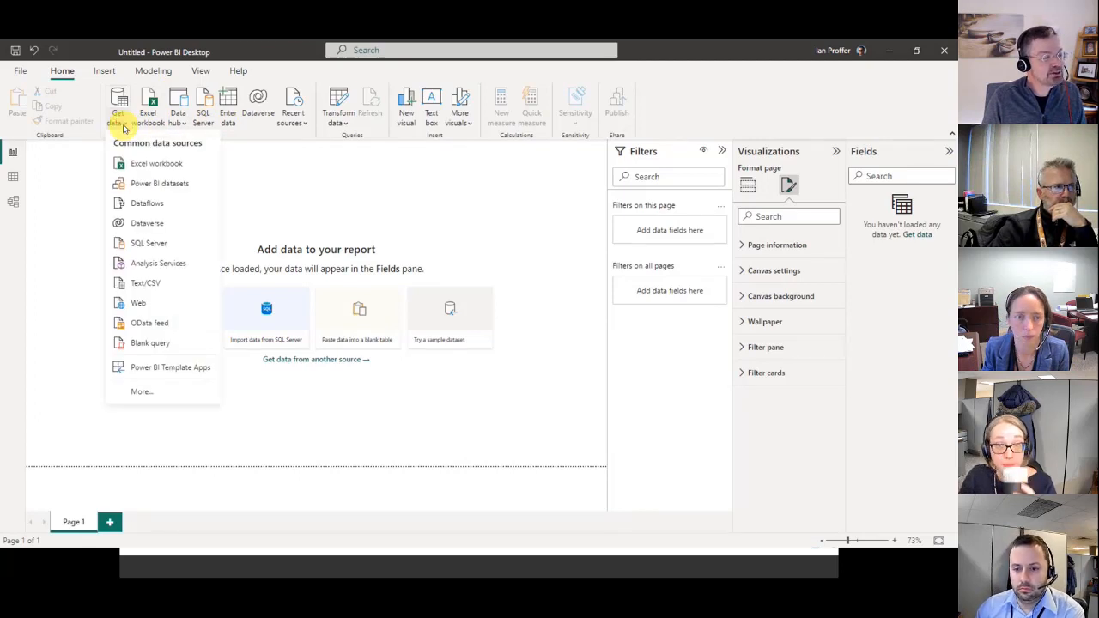
{"action": "left_click", "coordinate": [170, 399]}
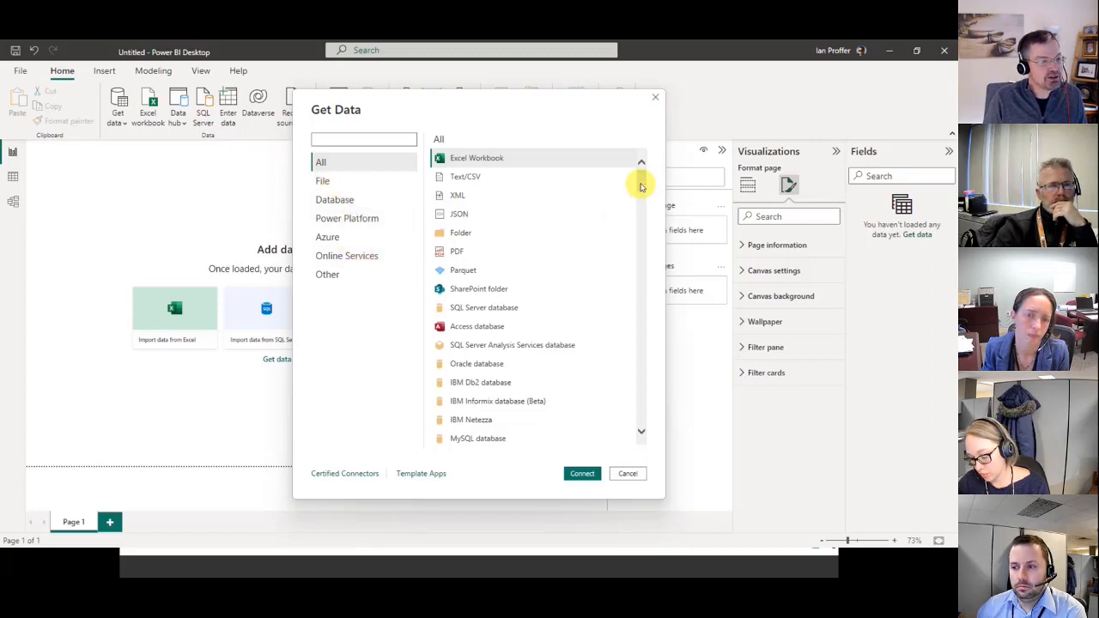
{"action": "left_click_drag", "start_coordinate": [641, 184], "coordinate": [643, 192]}
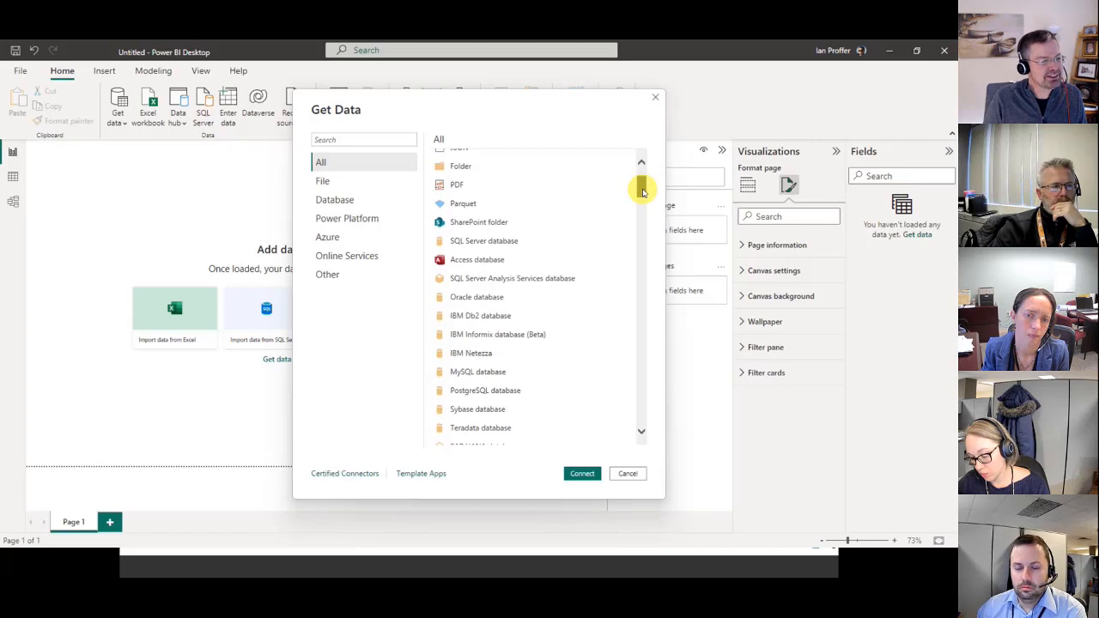
{"action": "left_click", "coordinate": [351, 187]}
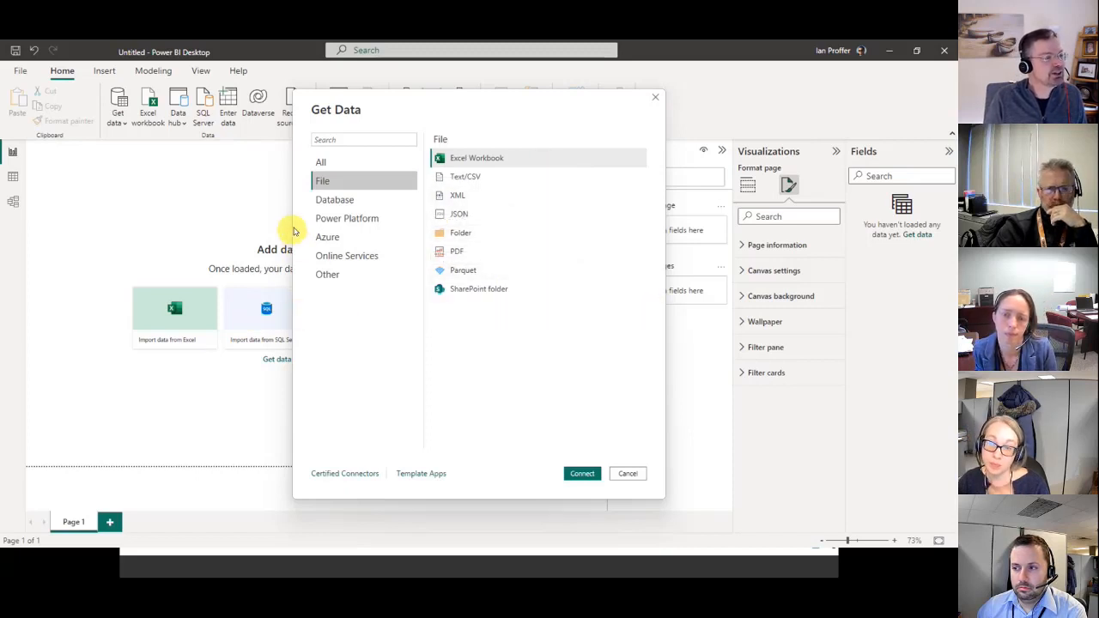
{"action": "left_click", "coordinate": [334, 200]}
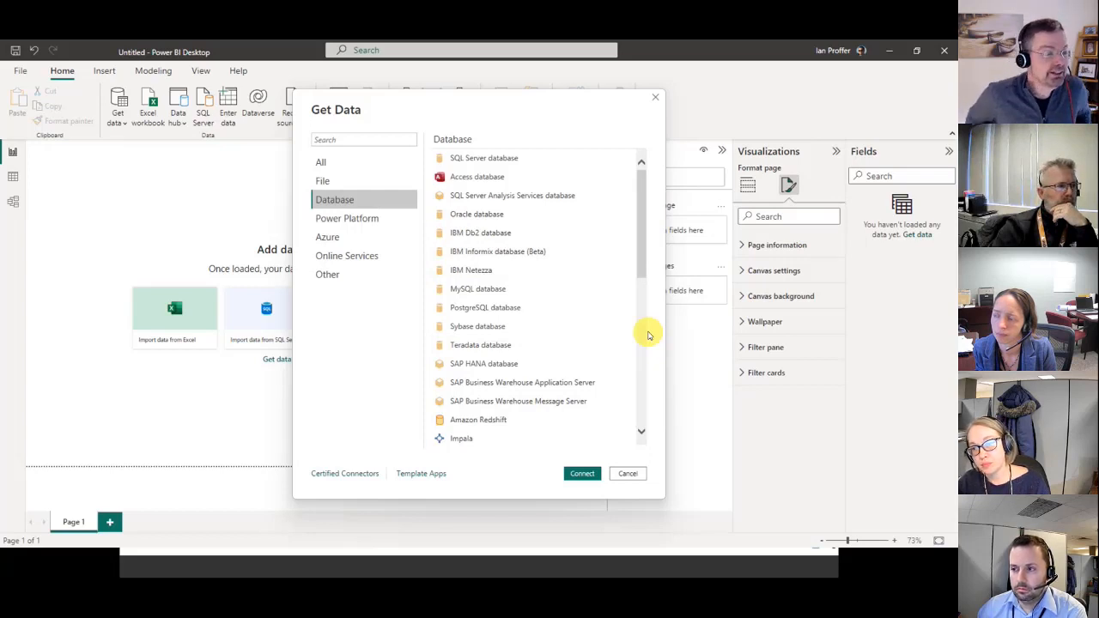
{"action": "left_click", "coordinate": [375, 256]}
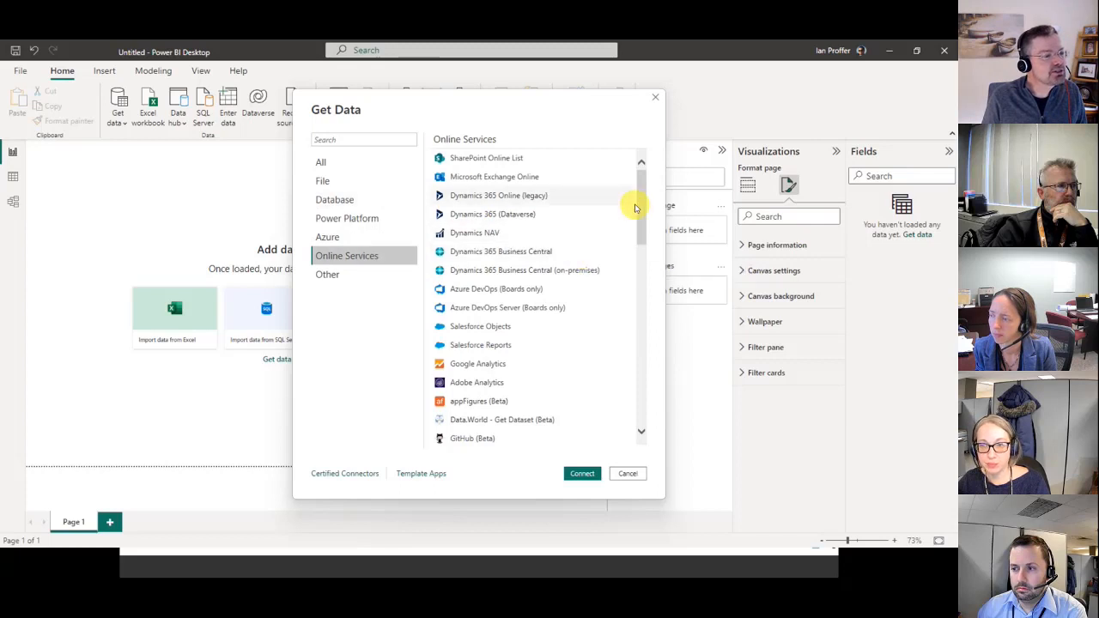
{"action": "left_click_drag", "start_coordinate": [640, 213], "coordinate": [644, 247]}
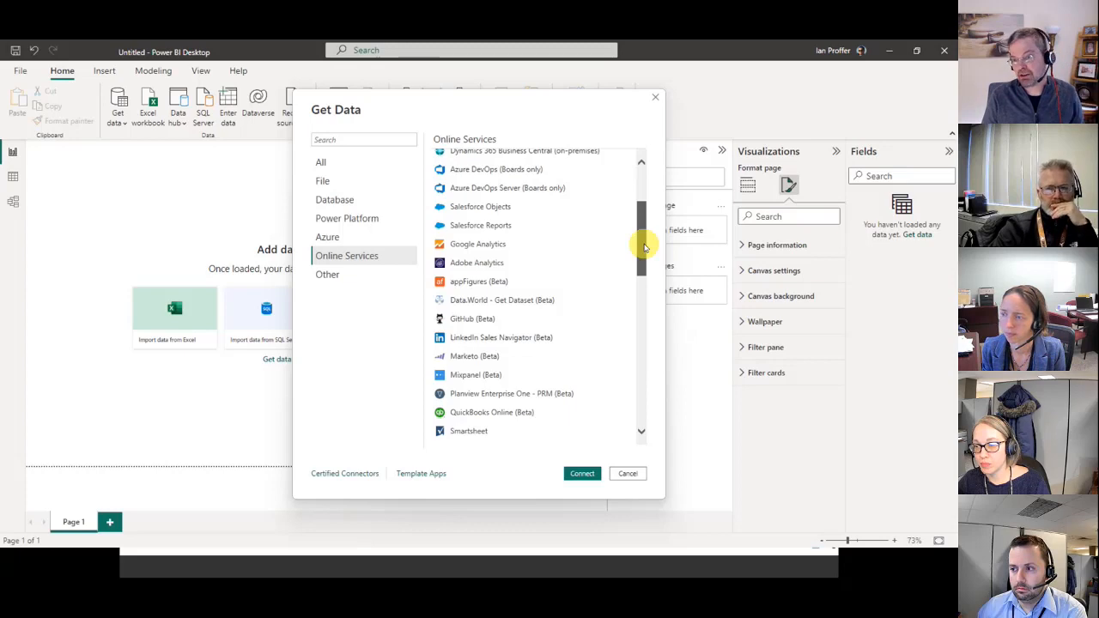
{"action": "left_click_drag", "start_coordinate": [645, 247], "coordinate": [680, 179]}
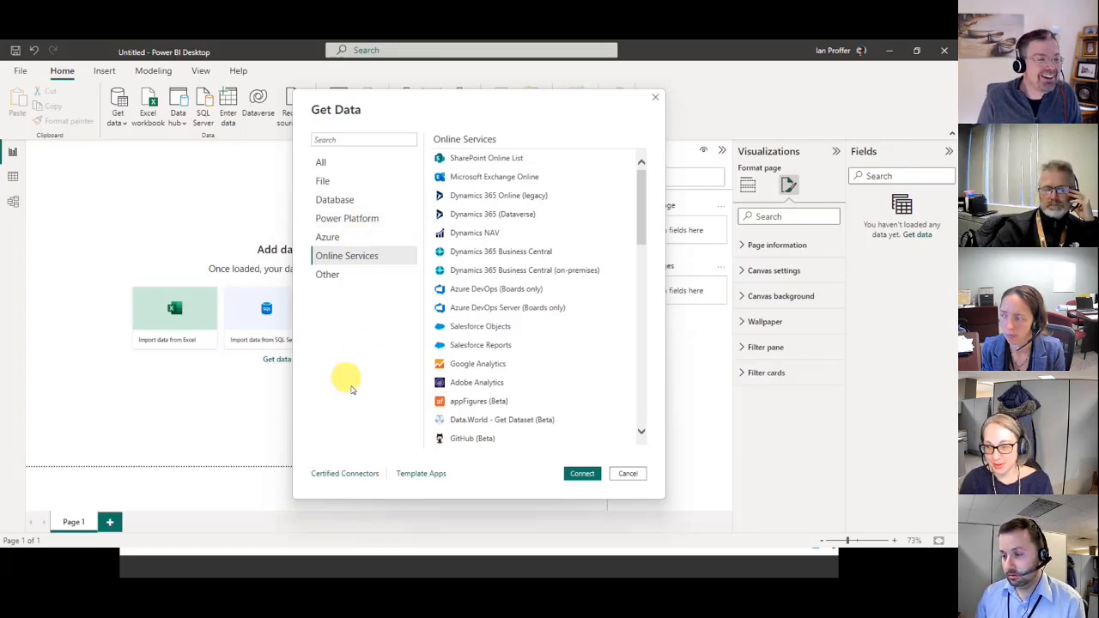
{"action": "left_click", "coordinate": [631, 474]}
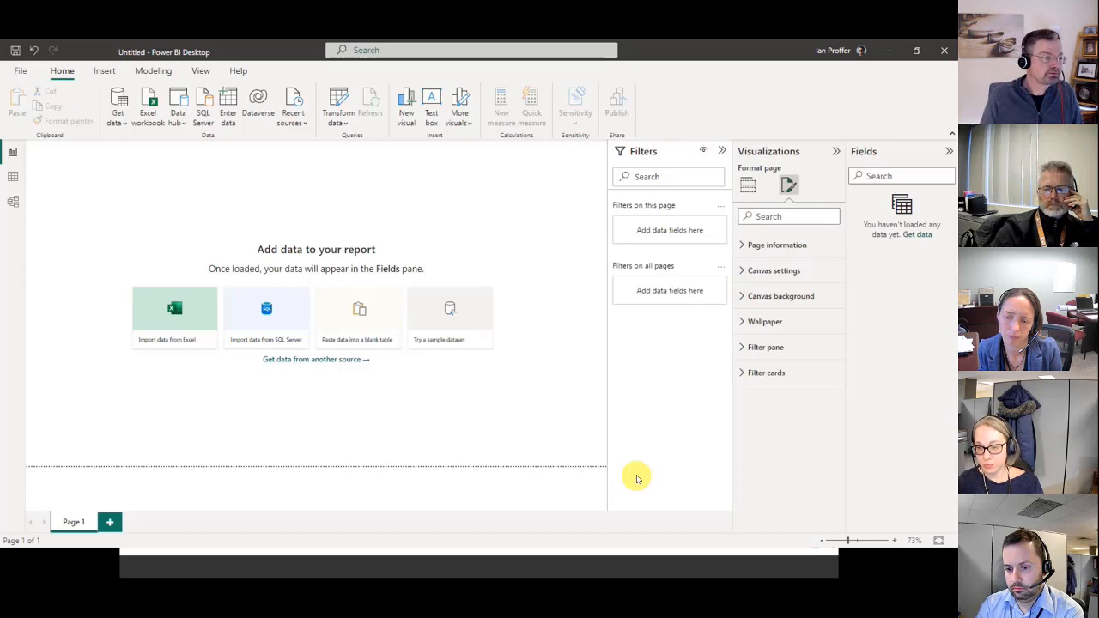
Import the Excel workbook Lab Results.xlsx from the Power BI folder as a data source.
{"action": "left_click", "coordinate": [152, 102]}
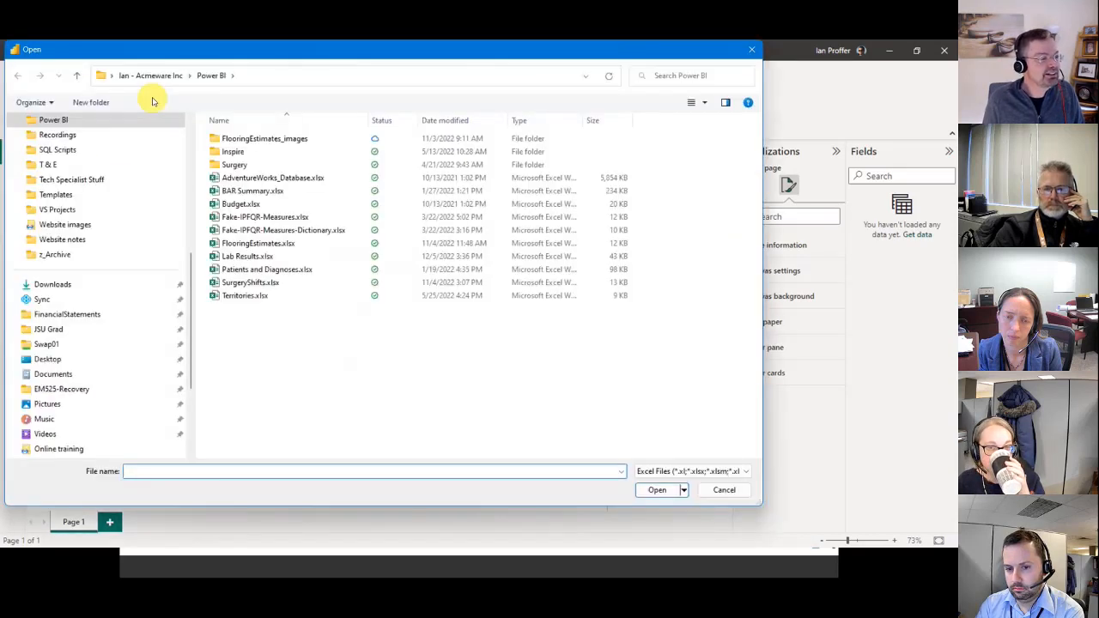
{"action": "left_click_drag", "start_coordinate": [216, 54], "coordinate": [253, 88]}
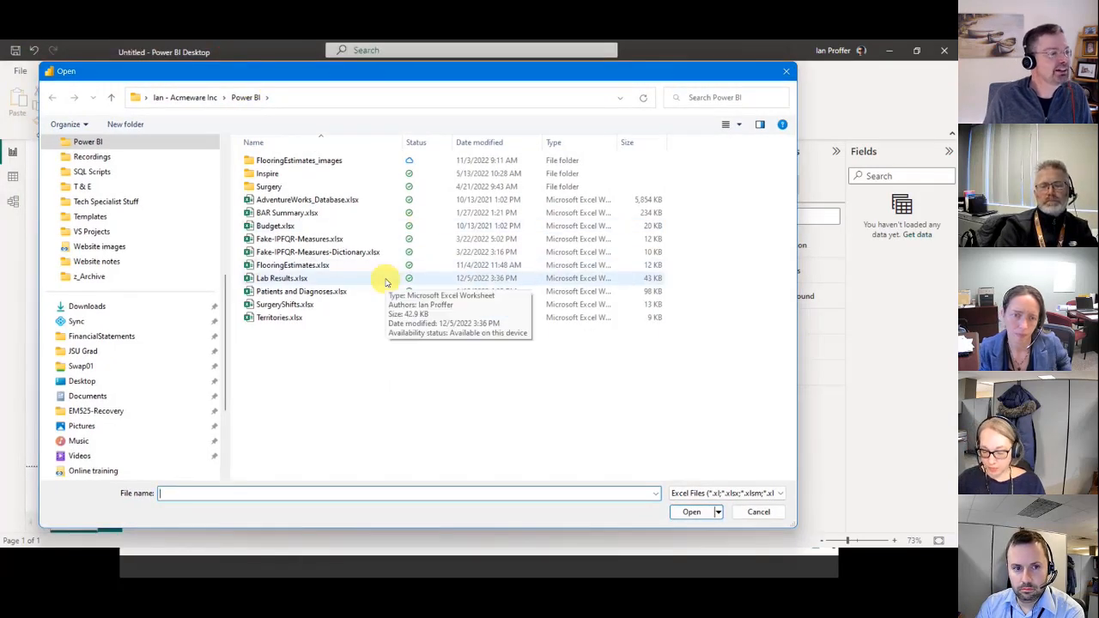
{"action": "left_click", "coordinate": [297, 279]}
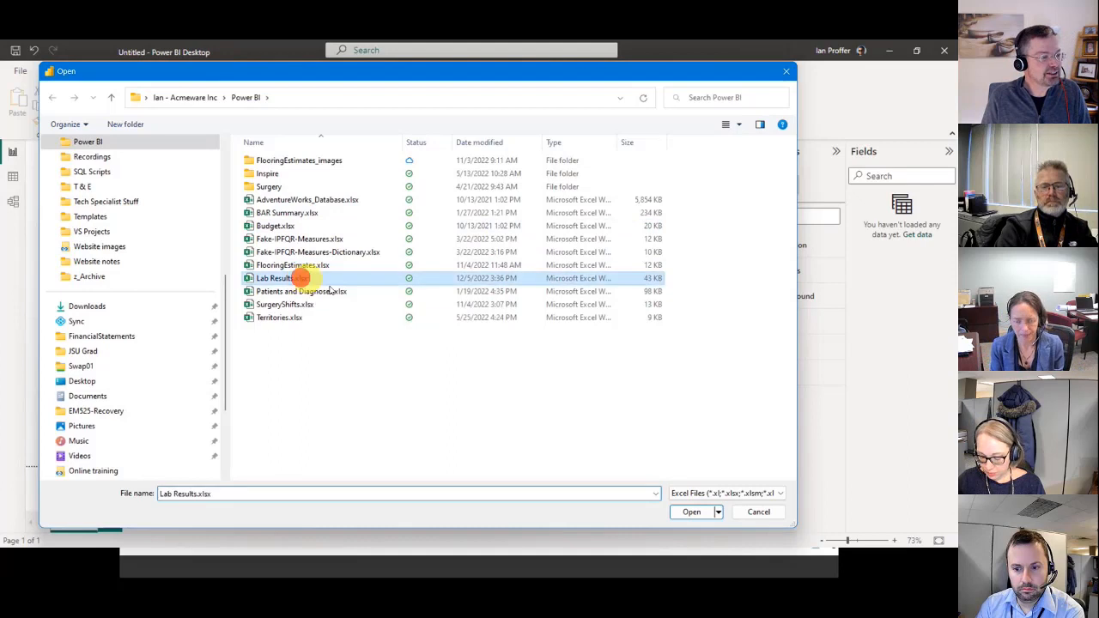
{"action": "left_click", "coordinate": [692, 513]}
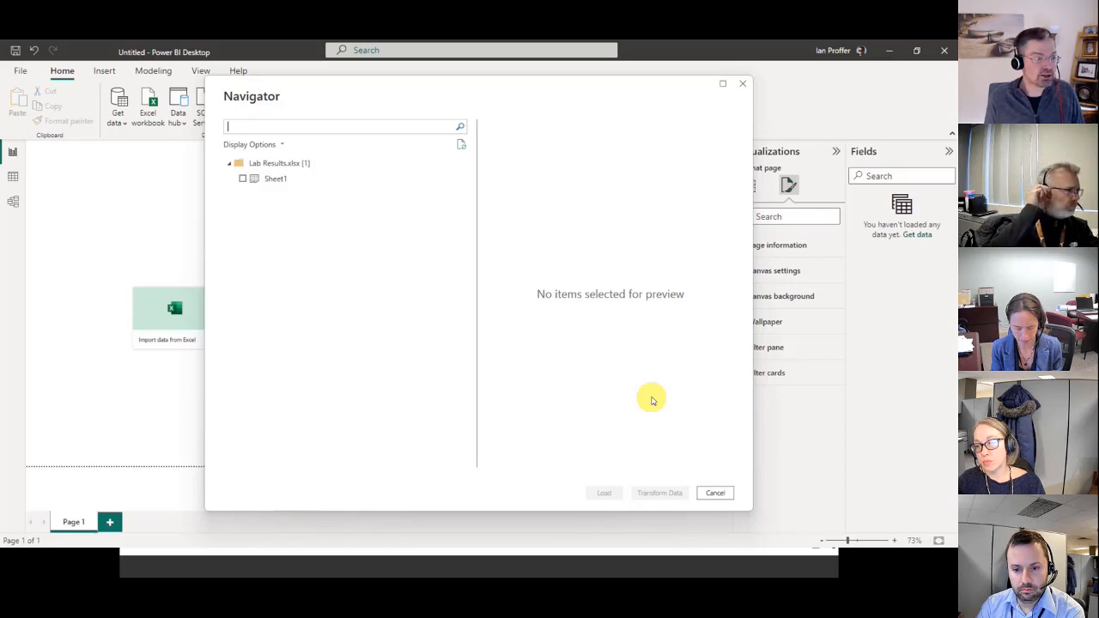
Select Sheet1 of the workbook for import and widen the Navigator to preview more of its columns.
{"action": "left_click", "coordinate": [242, 180]}
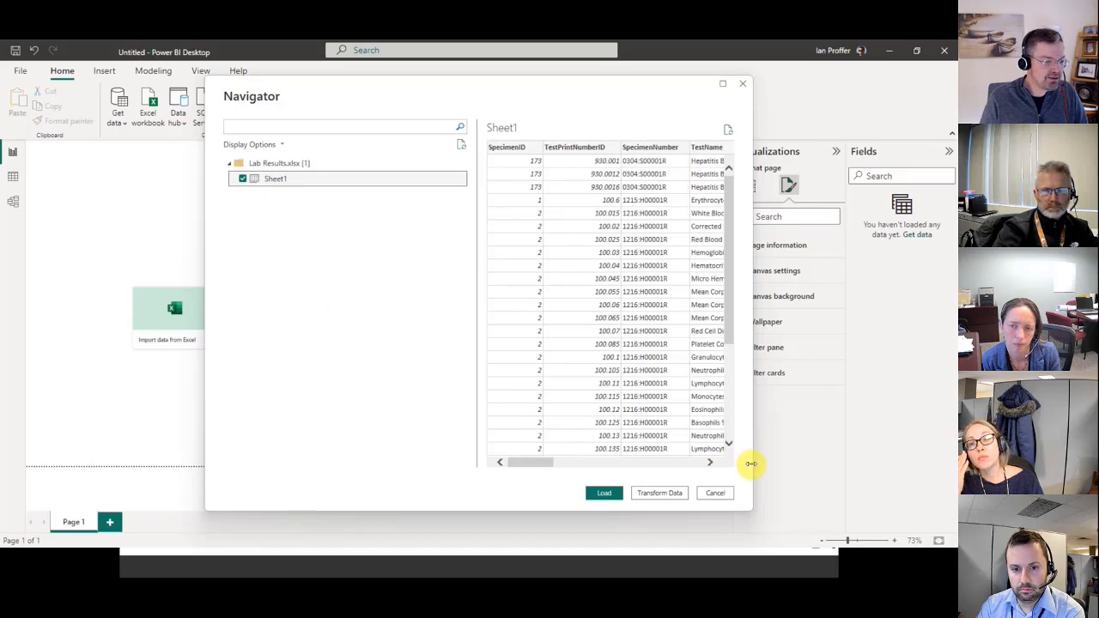
{"action": "left_click_drag", "start_coordinate": [751, 463], "coordinate": [915, 466]}
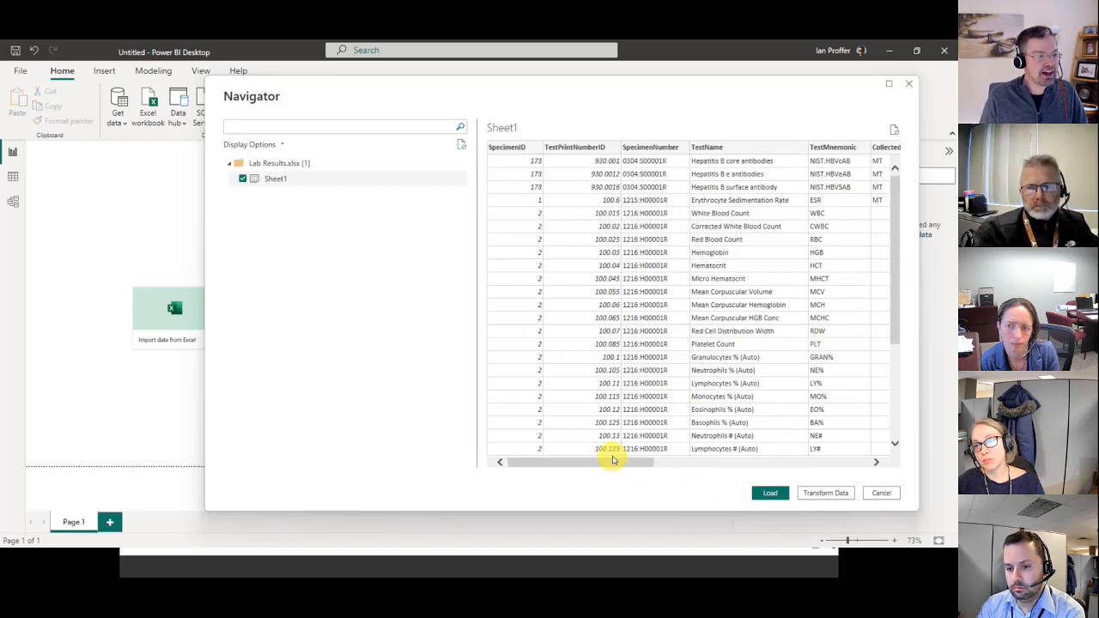
{"action": "mouse_move", "coordinate": [615, 461]}
{"action": "left_mouse_down"}
{"action": "mouse_move", "coordinate": [639, 479]}
{"action": "mouse_move", "coordinate": [609, 481]}
{"action": "left_mouse_up"}
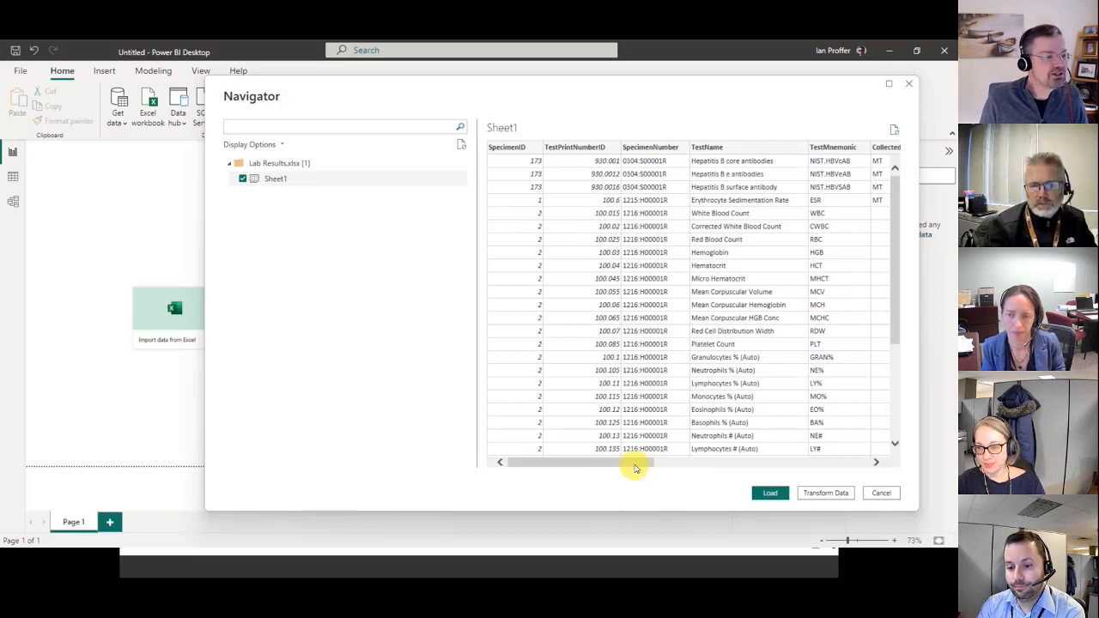
{"action": "left_click_drag", "start_coordinate": [619, 464], "coordinate": [618, 462]}
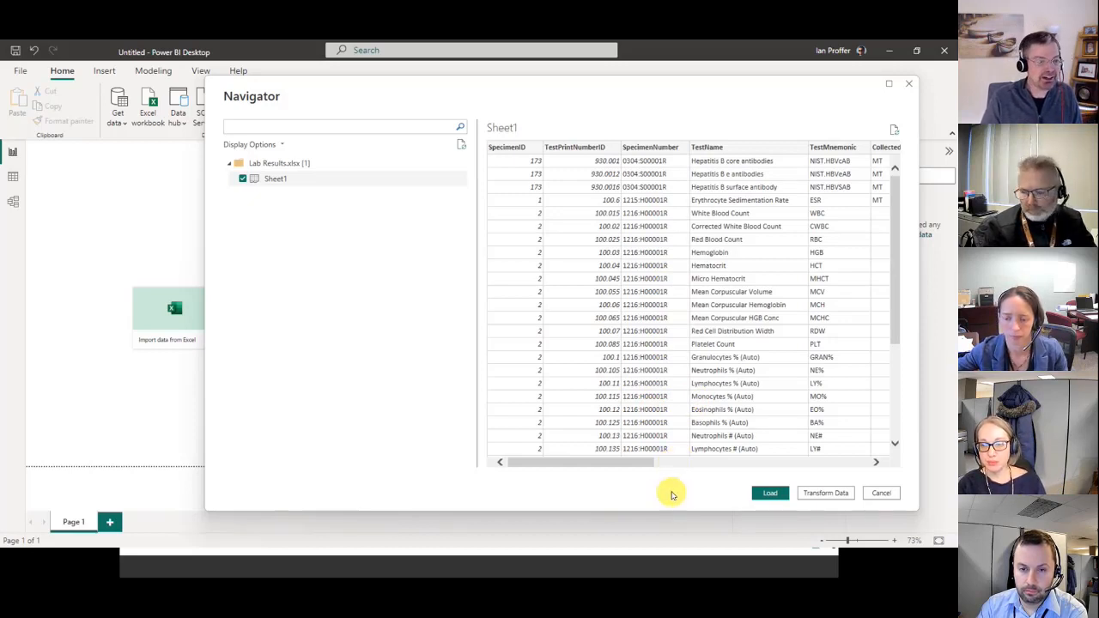
{"action": "left_click_drag", "start_coordinate": [634, 464], "coordinate": [535, 478]}
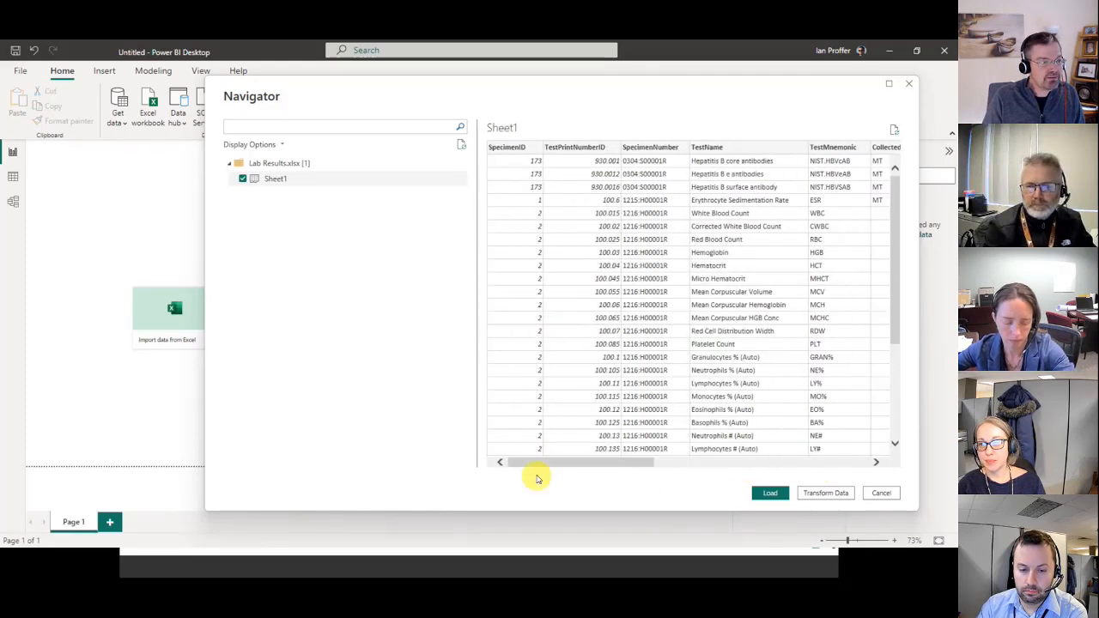
Open Sheet1 for transformation in the Power Query Editor and maximize the editor window.
{"action": "left_click", "coordinate": [767, 498]}
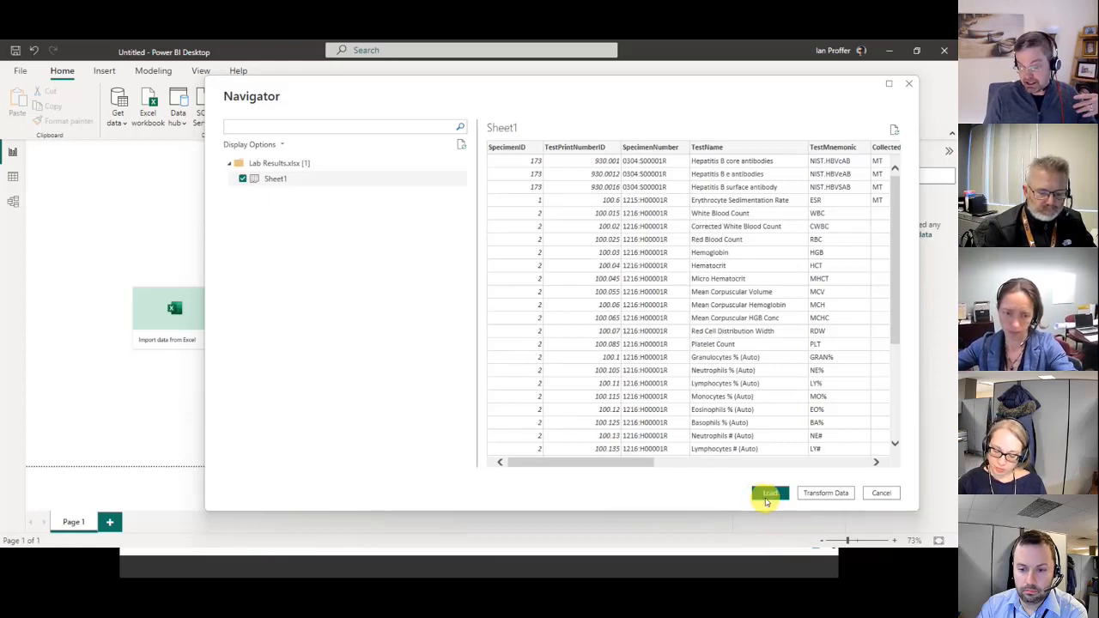
{"action": "left_click", "coordinate": [827, 496]}
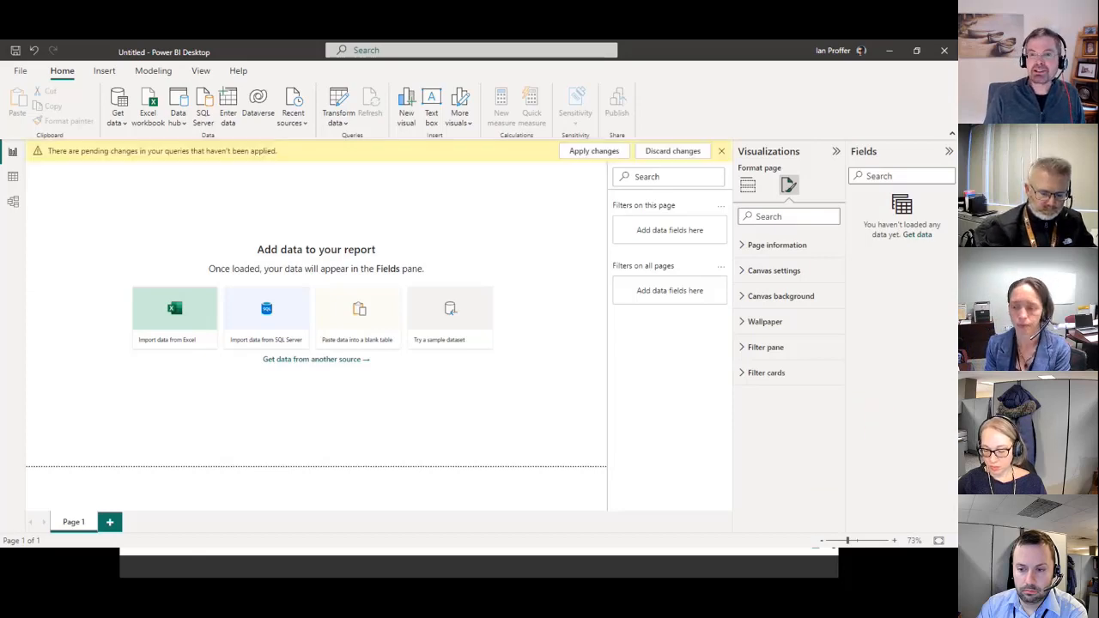
{"action": "left_click_drag", "start_coordinate": [1098, 139], "coordinate": [595, 89]}
{"action": "double_click", "coordinate": [595, 89]}
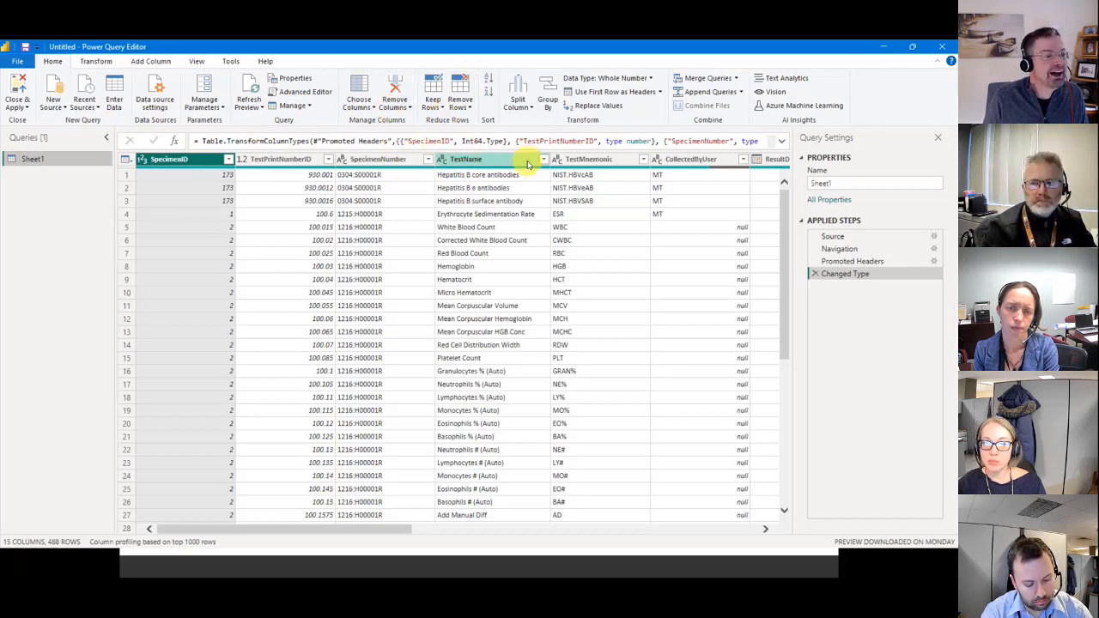
Examine the data type choices for the SpecimenID column and compare it with the SpecimenNumber column.
{"action": "left_click", "coordinate": [649, 79]}
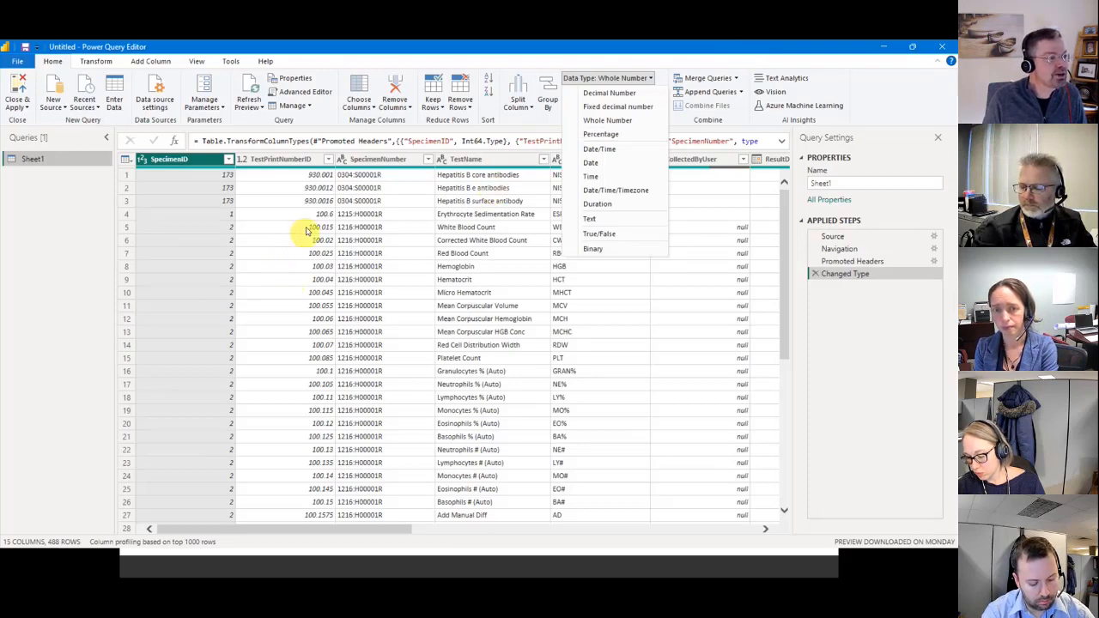
{"action": "left_click", "coordinate": [274, 225]}
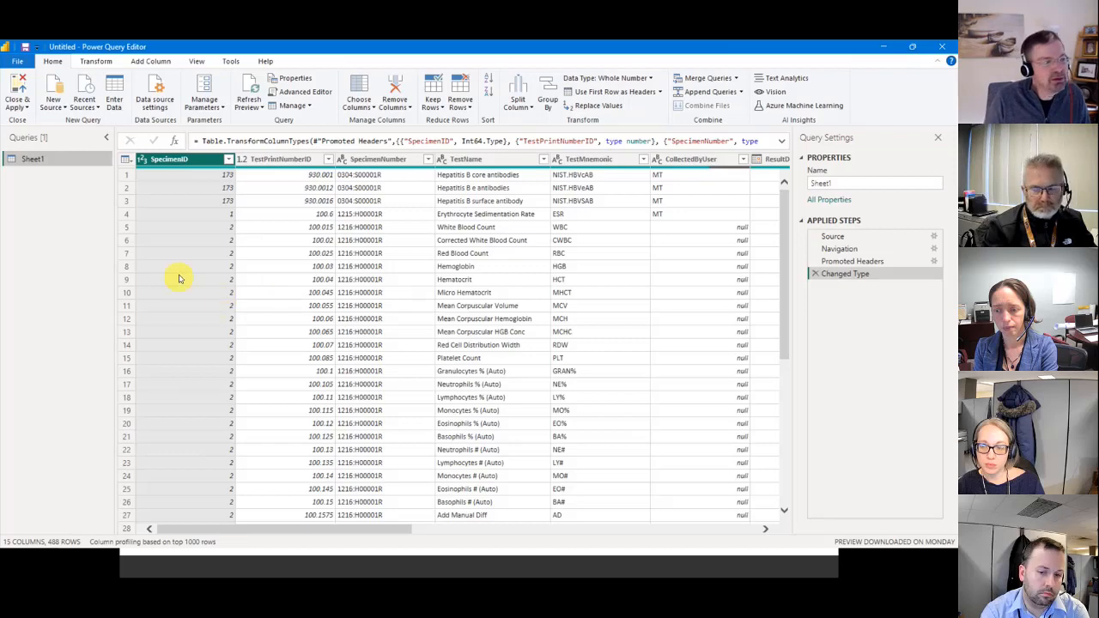
{"action": "left_click", "coordinate": [185, 159]}
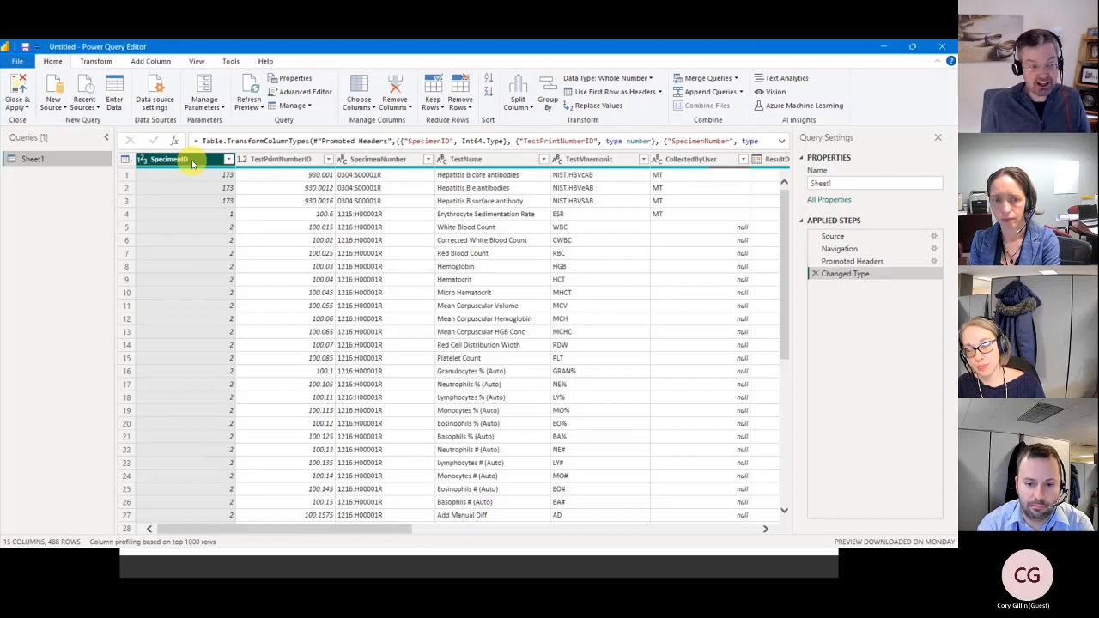
{"action": "left_click", "coordinate": [401, 184]}
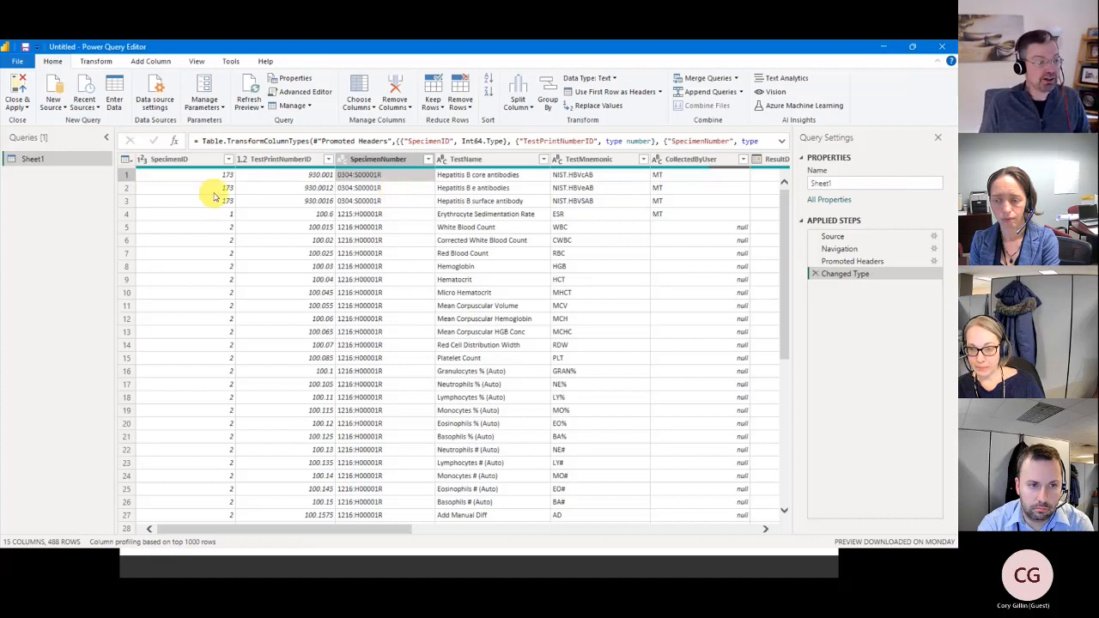
Remove the SpecimenID column from the Sheet1 query.
{"action": "left_click", "coordinate": [185, 177]}
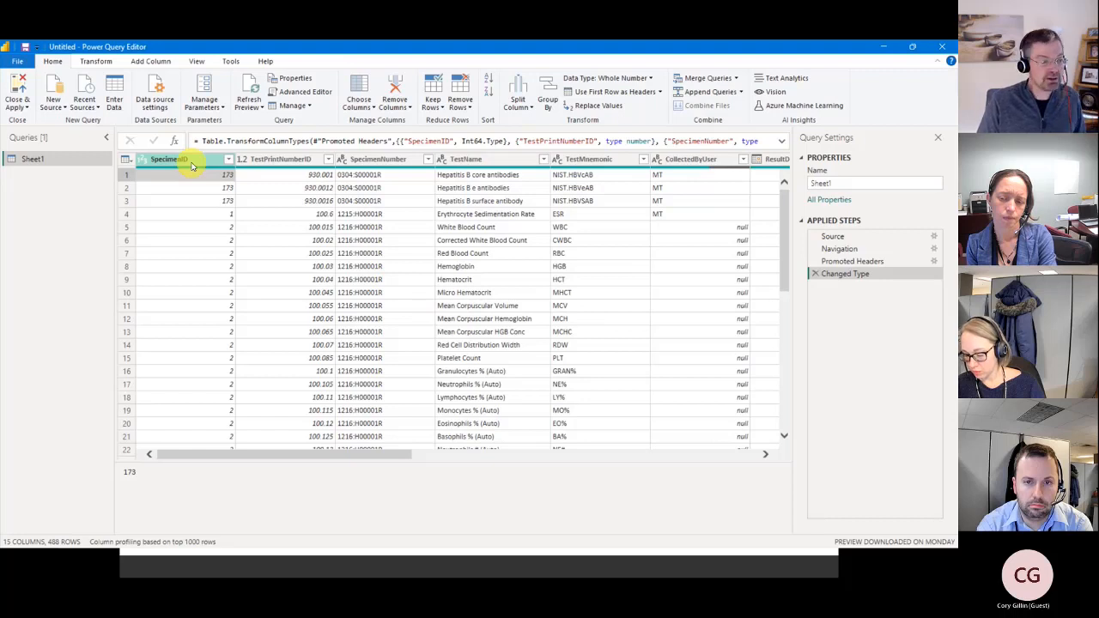
{"action": "right_click", "coordinate": [193, 164]}
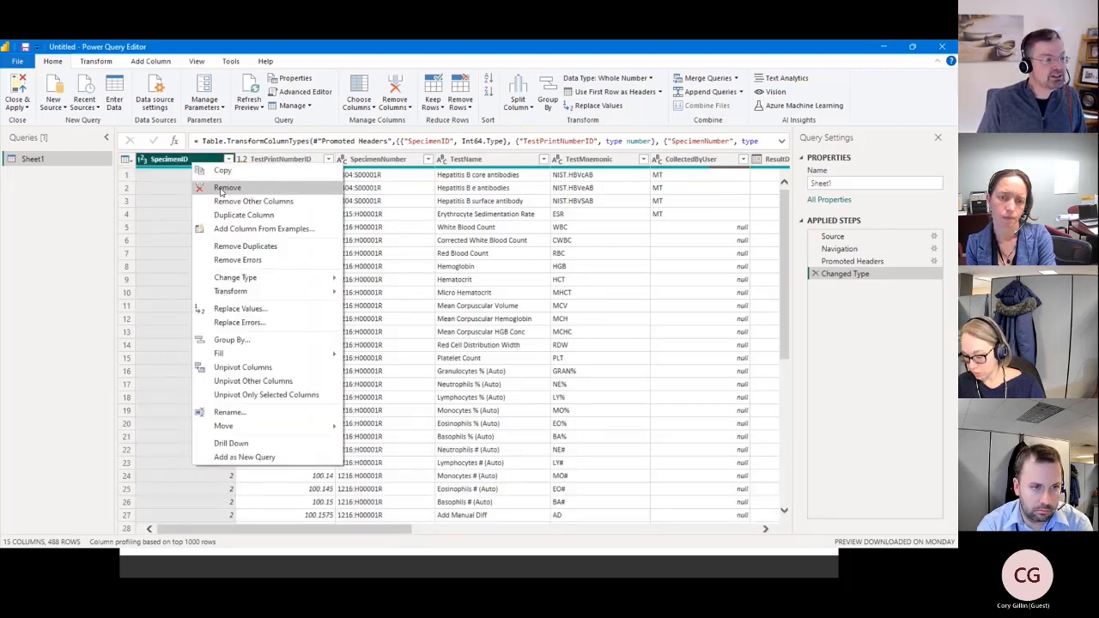
{"action": "left_click", "coordinate": [226, 189]}
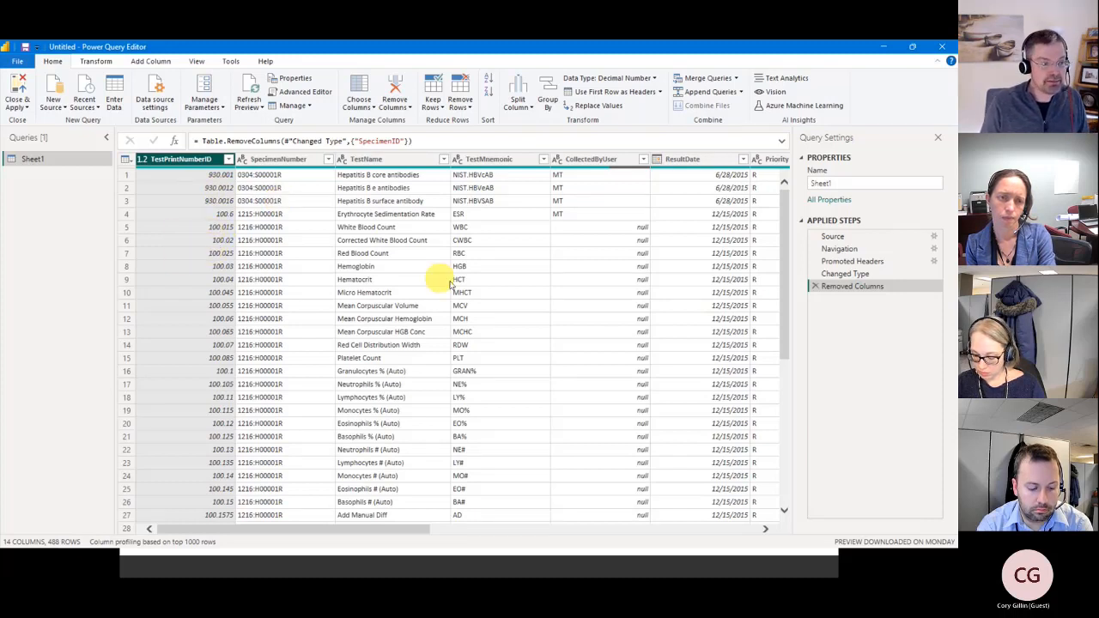
Look through the remaining Sheet1 columns, checking the filter choices and column commands of ResultDate without applying any.
{"action": "left_click_drag", "start_coordinate": [411, 535], "coordinate": [579, 532]}
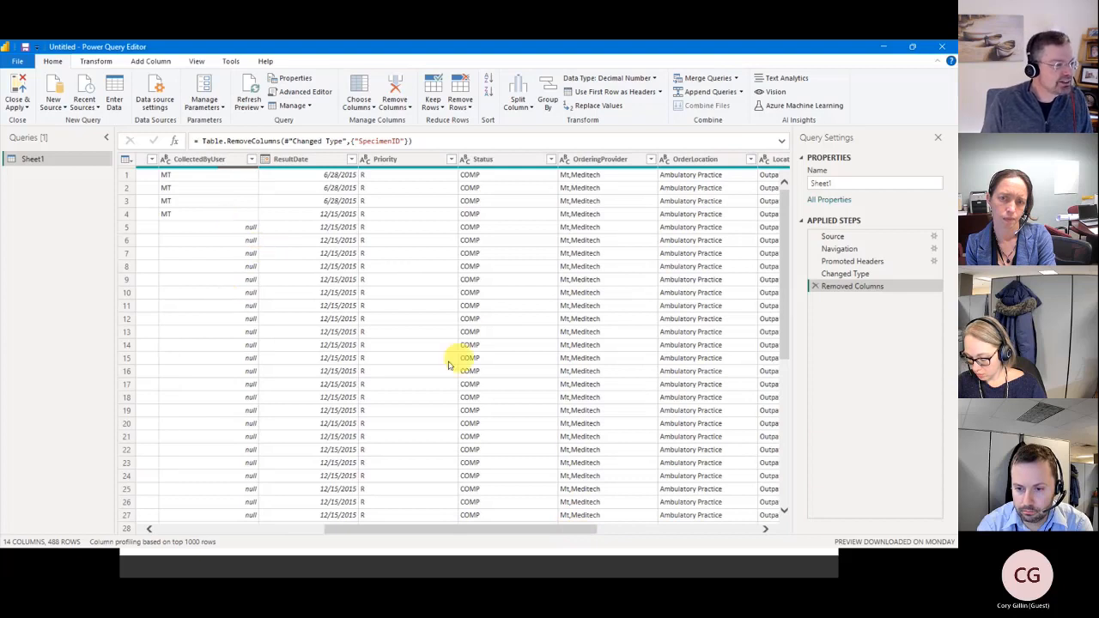
{"action": "left_click", "coordinate": [195, 214]}
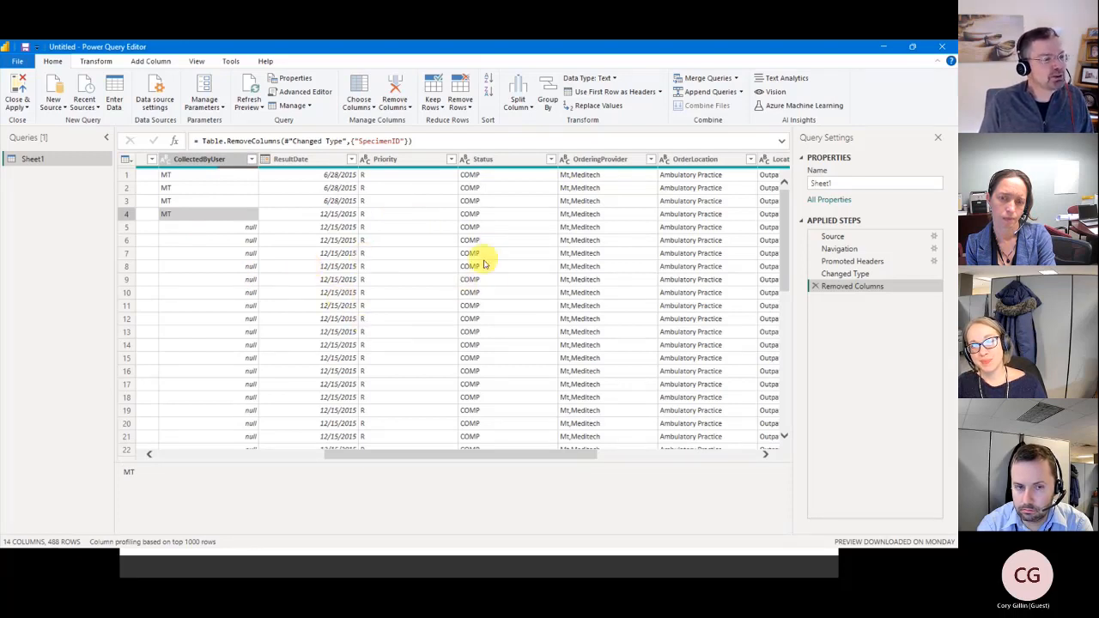
{"action": "left_click", "coordinate": [352, 161]}
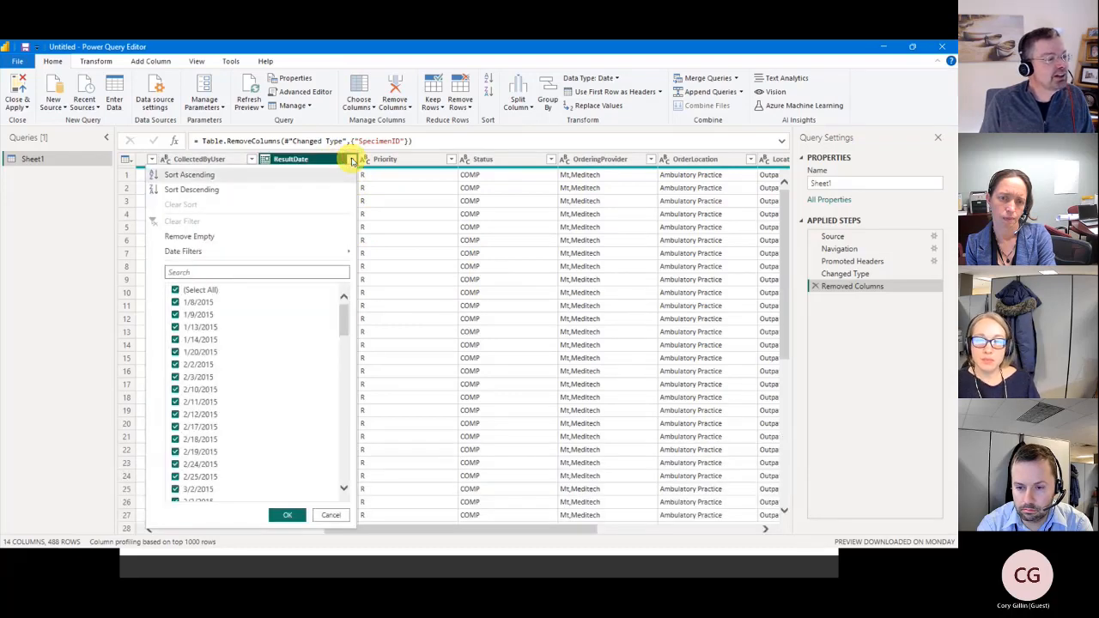
{"action": "left_click", "coordinate": [352, 160]}
{"action": "right_click", "coordinate": [347, 162]}
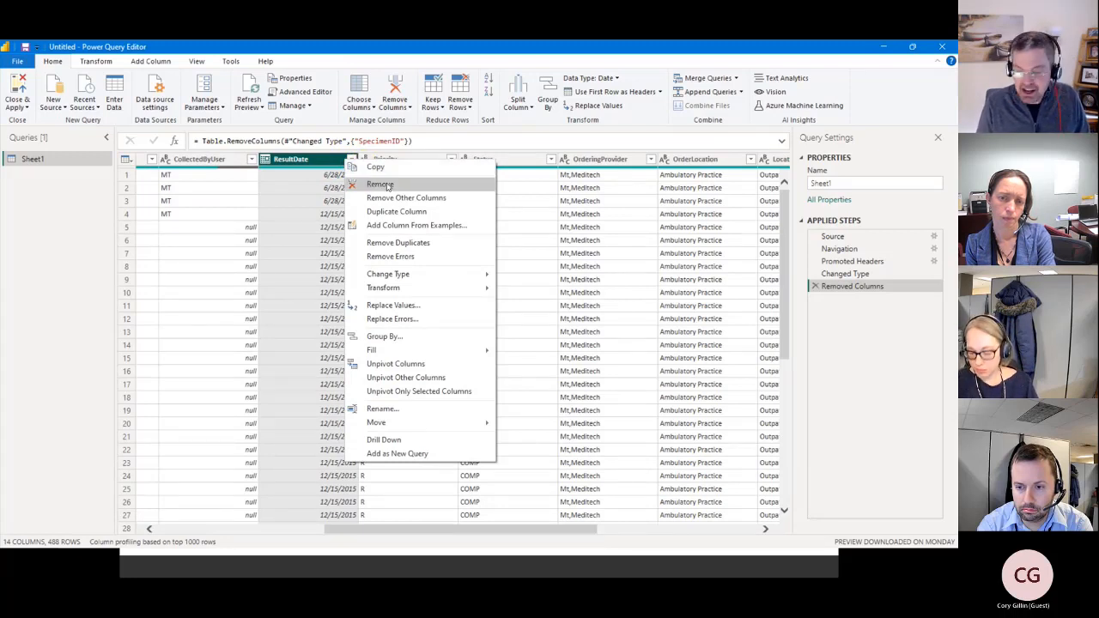
{"action": "left_click_drag", "start_coordinate": [566, 534], "coordinate": [694, 520]}
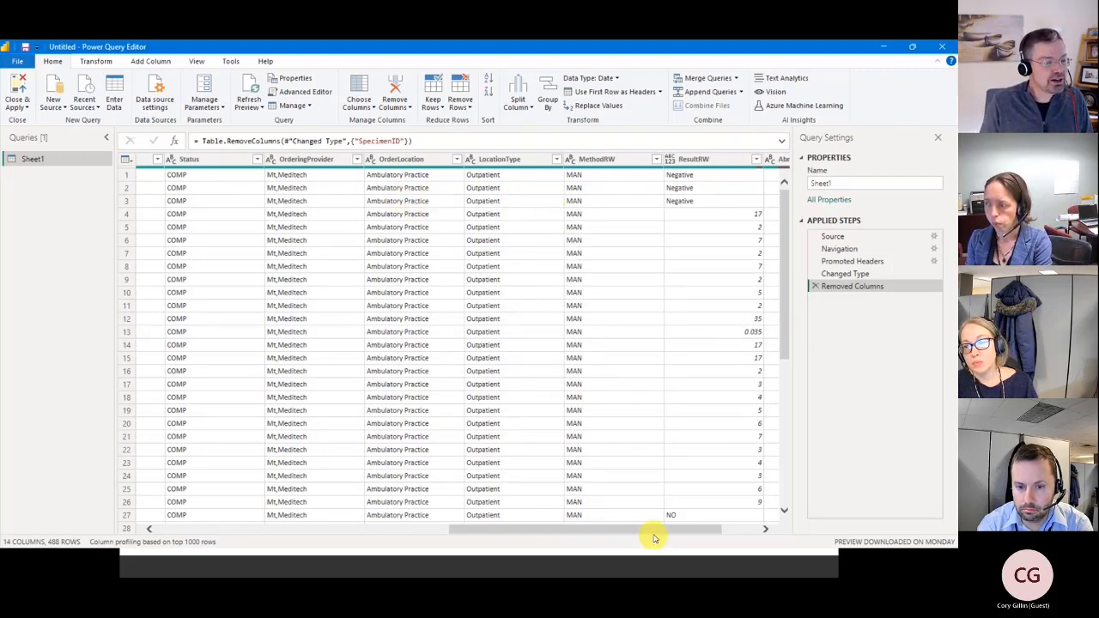
Look through the mixed ResultRW values and change the column's data type to Text.
{"action": "left_click_drag", "start_coordinate": [654, 531], "coordinate": [688, 530]}
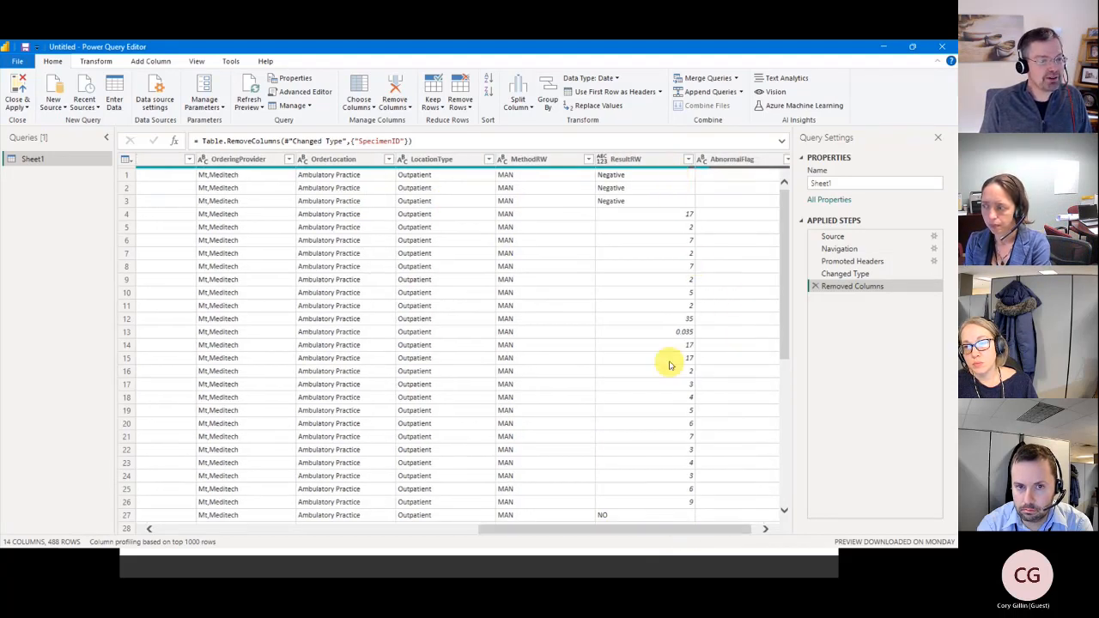
{"action": "left_click_drag", "start_coordinate": [787, 279], "coordinate": [802, 255]}
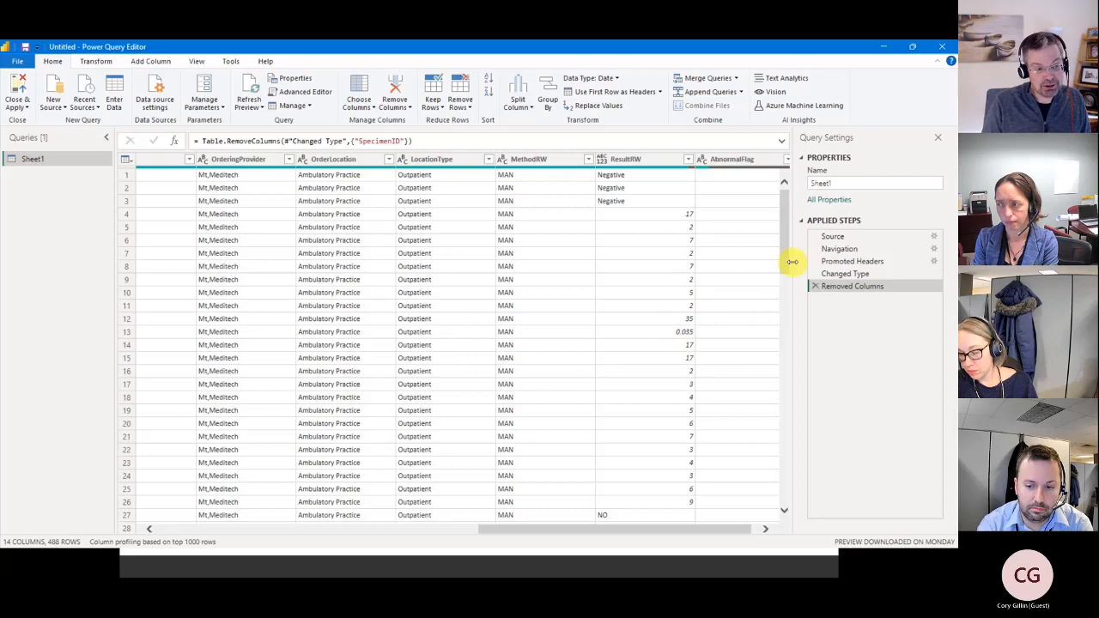
{"action": "scroll", "coordinate": [785, 262], "scroll_direction": "down", "scroll_amount": 4}
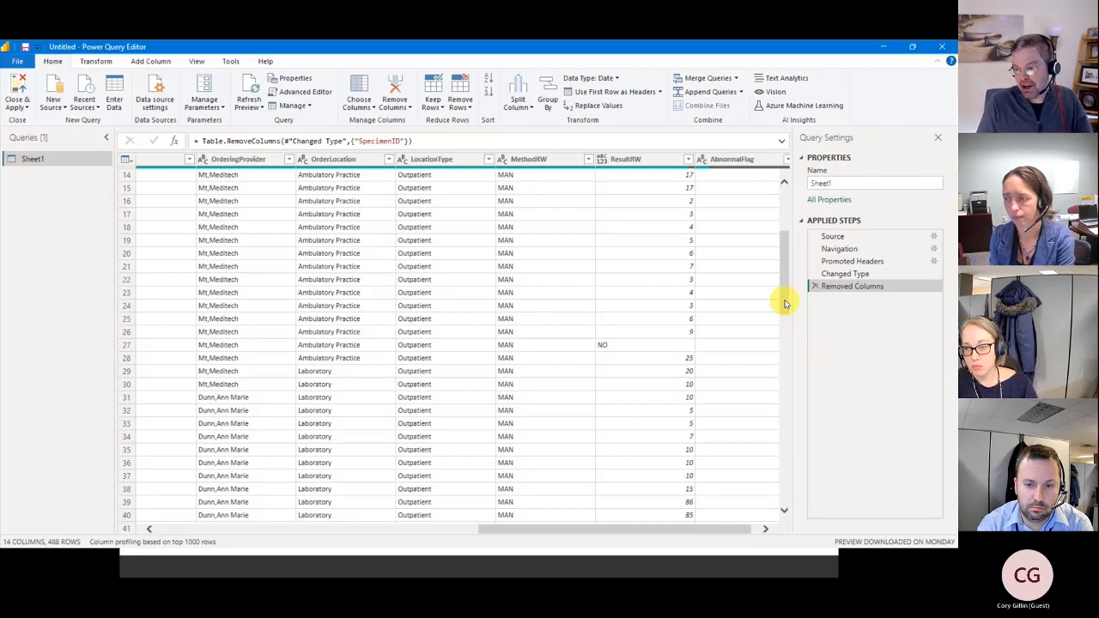
{"action": "left_click_drag", "start_coordinate": [786, 303], "coordinate": [815, 522]}
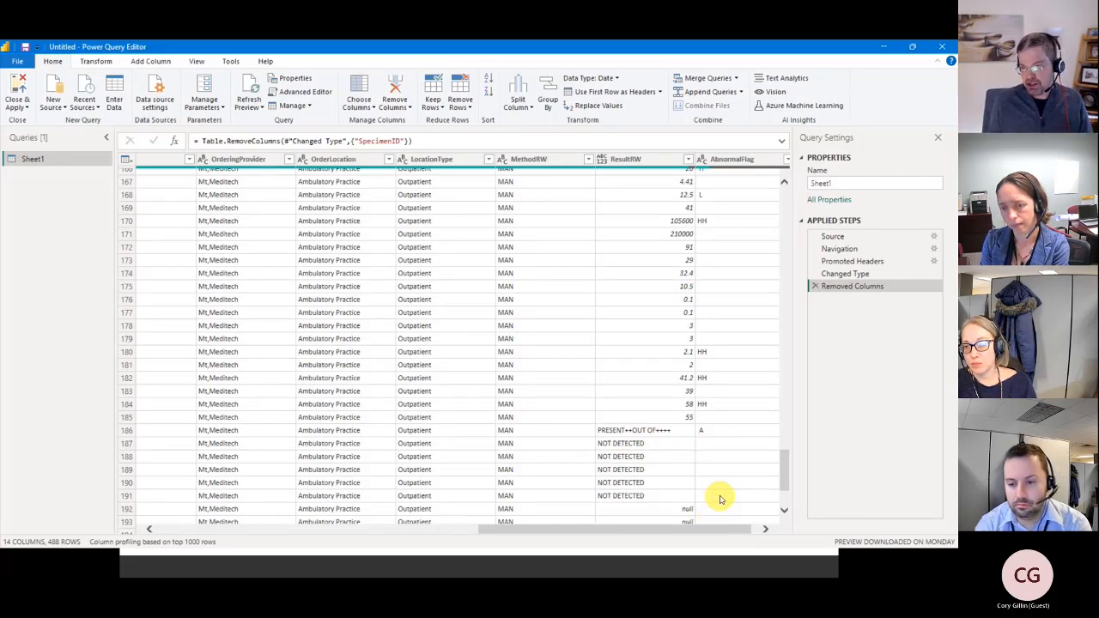
{"action": "left_click", "coordinate": [658, 160]}
{"action": "right_click", "coordinate": [669, 164]}
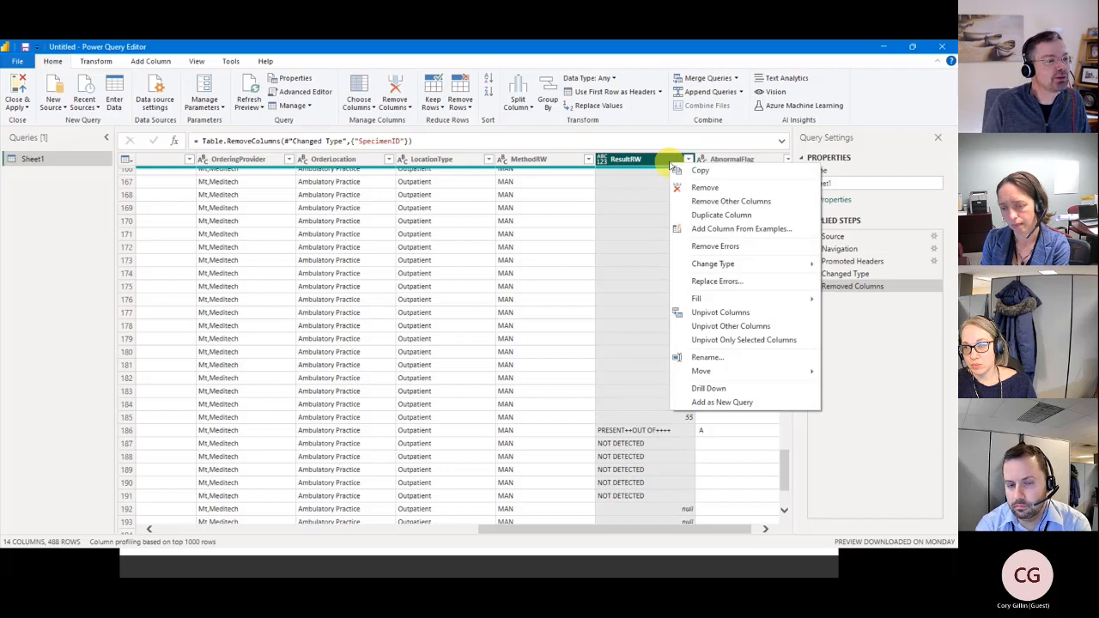
{"action": "left_click", "coordinate": [646, 161]}
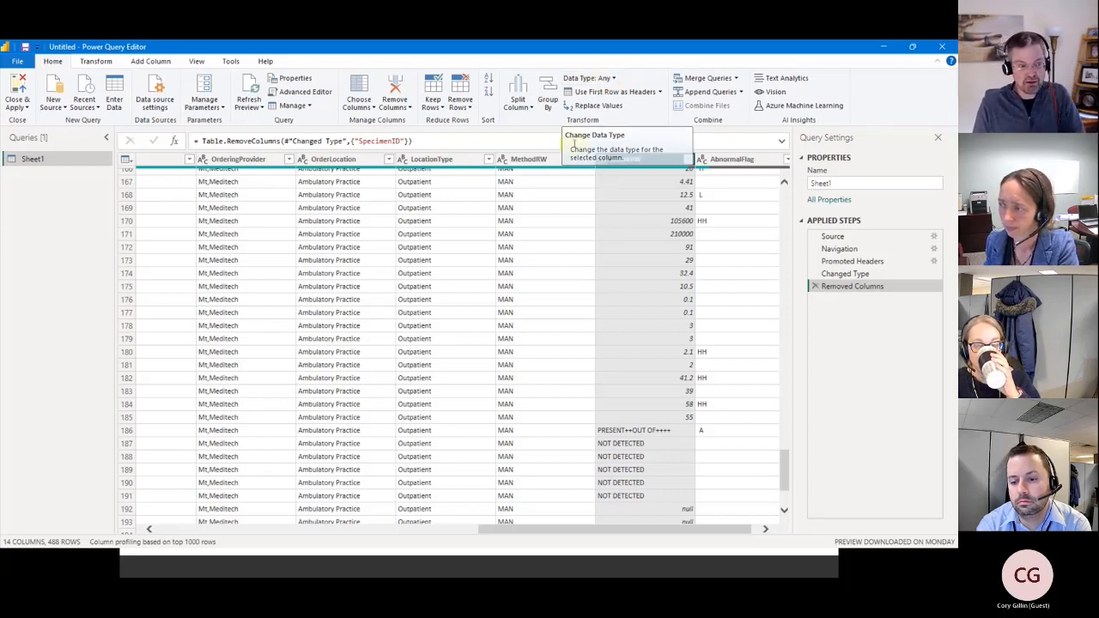
{"action": "right_click", "coordinate": [652, 168]}
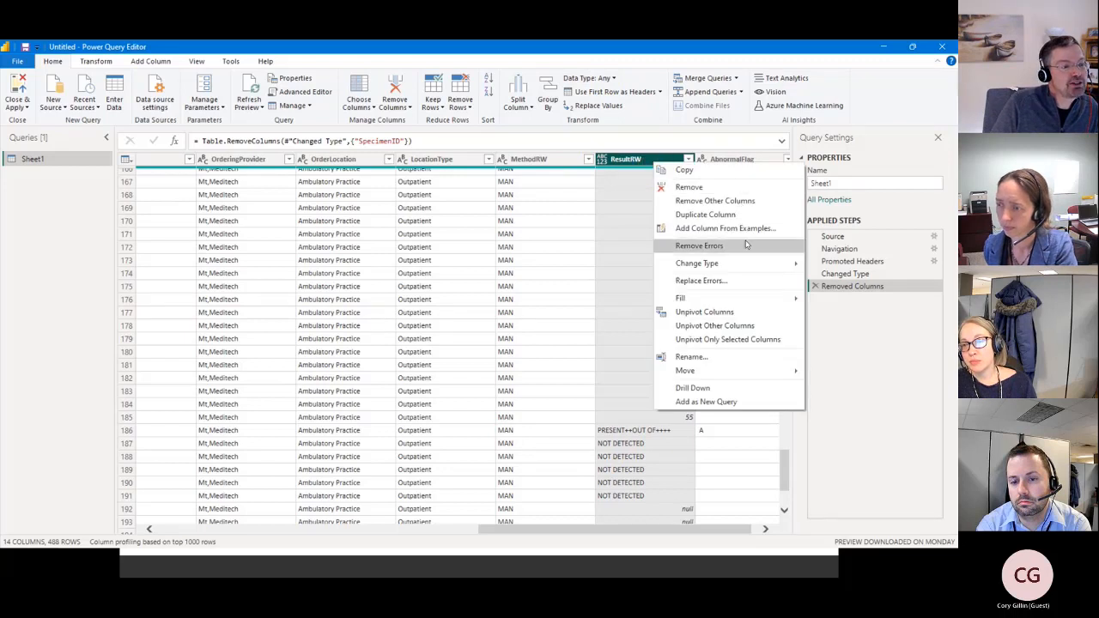
{"action": "mouse_move", "coordinate": [746, 267]}
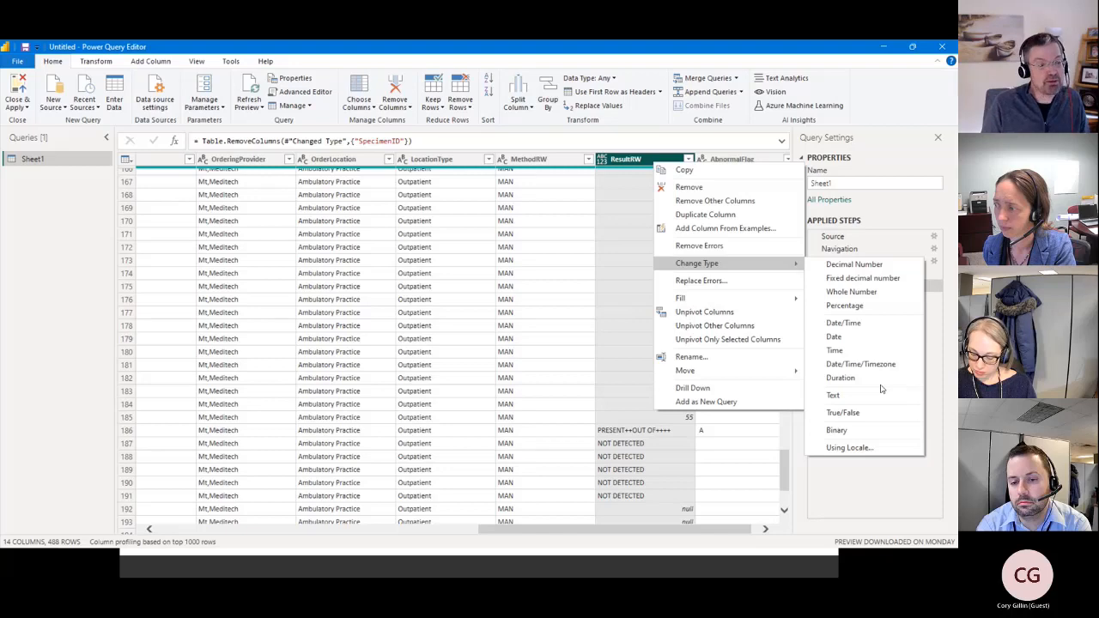
{"action": "left_click", "coordinate": [844, 395]}
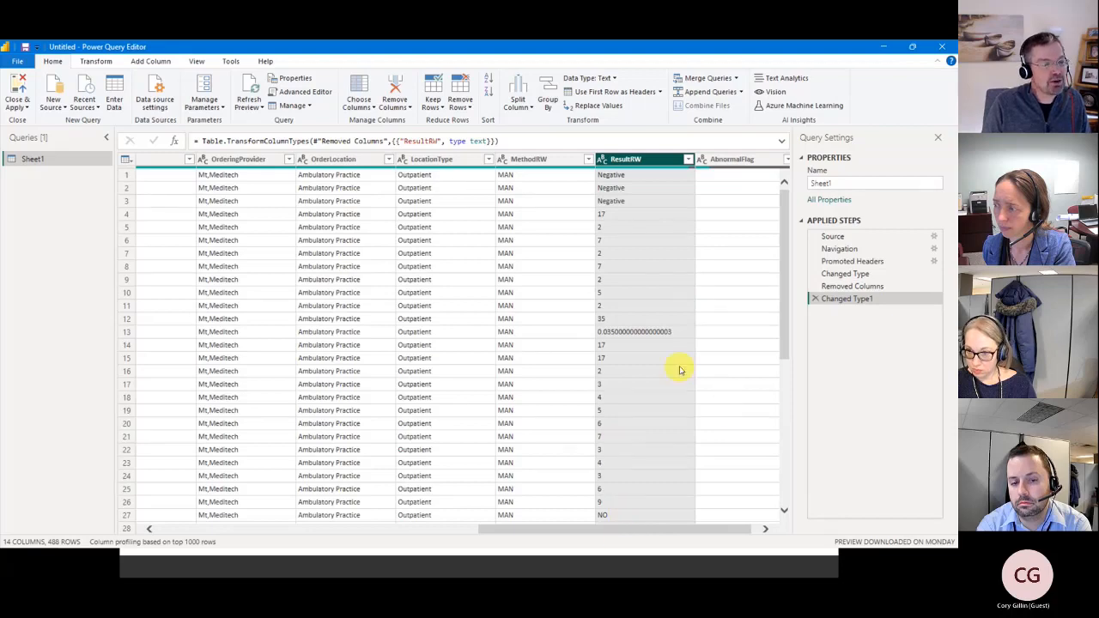
Inspect the converted ResultRW value in row 13 and delete the Changed Type1 step from the query.
{"action": "left_click", "coordinate": [687, 334]}
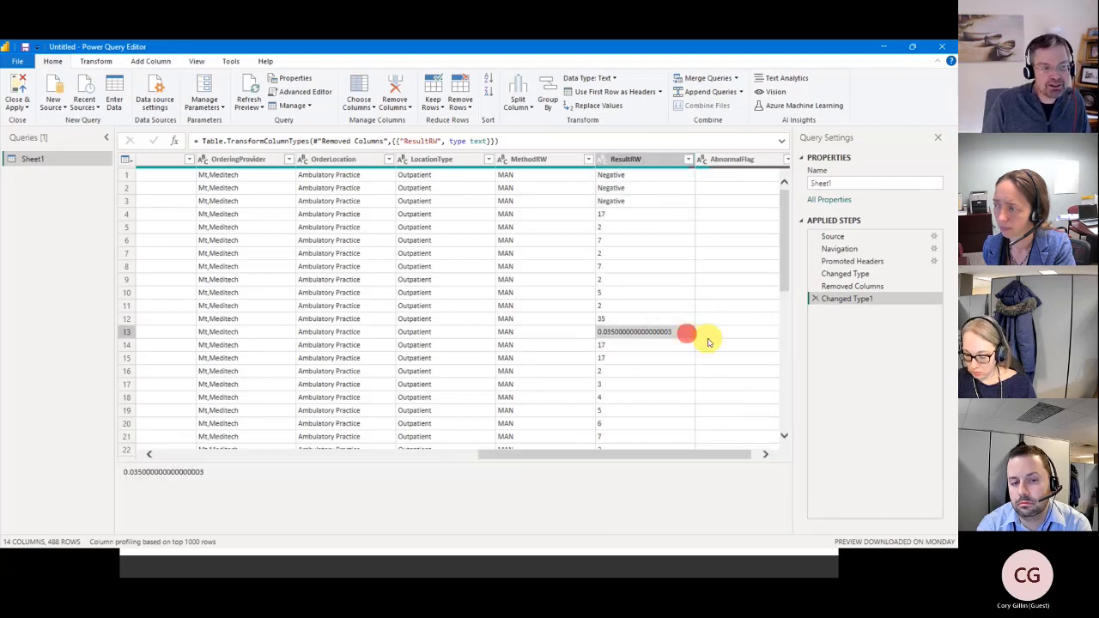
{"action": "left_click_drag", "start_coordinate": [788, 289], "coordinate": [782, 198]}
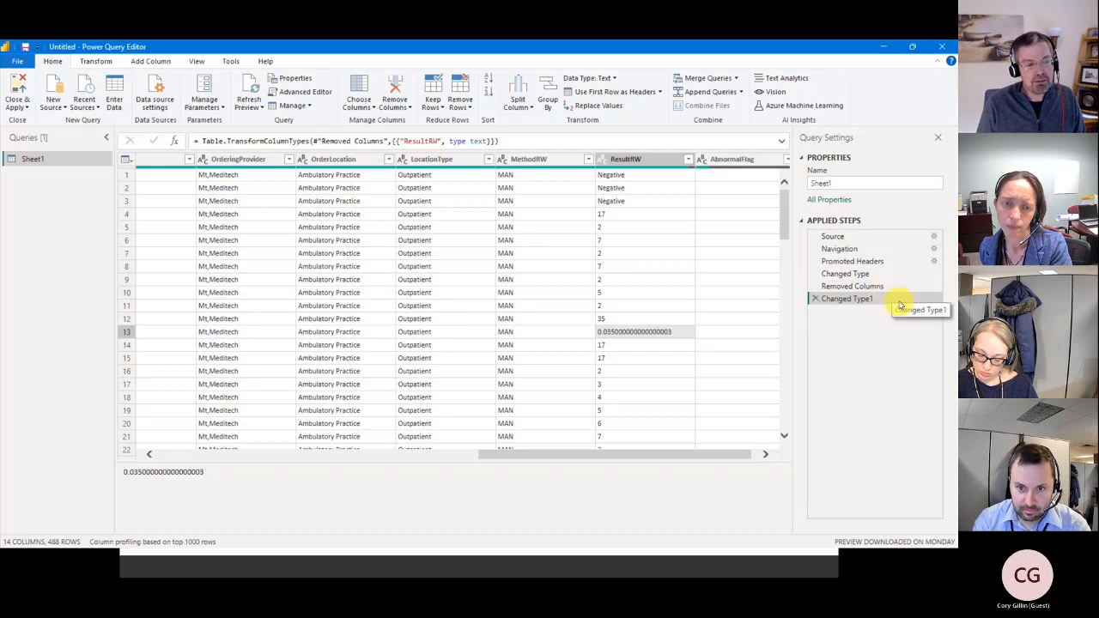
{"action": "left_click", "coordinate": [813, 298]}
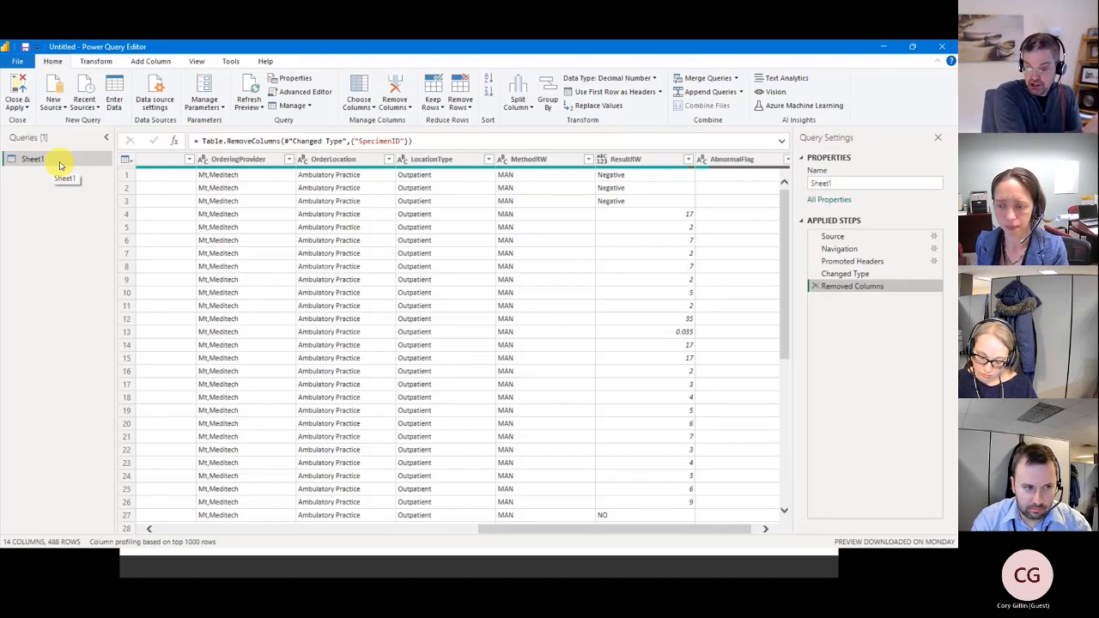
Rename the Sheet1 query as Lab Tests, then close the editor and apply the changes to the model.
{"action": "left_click", "coordinate": [871, 185]}
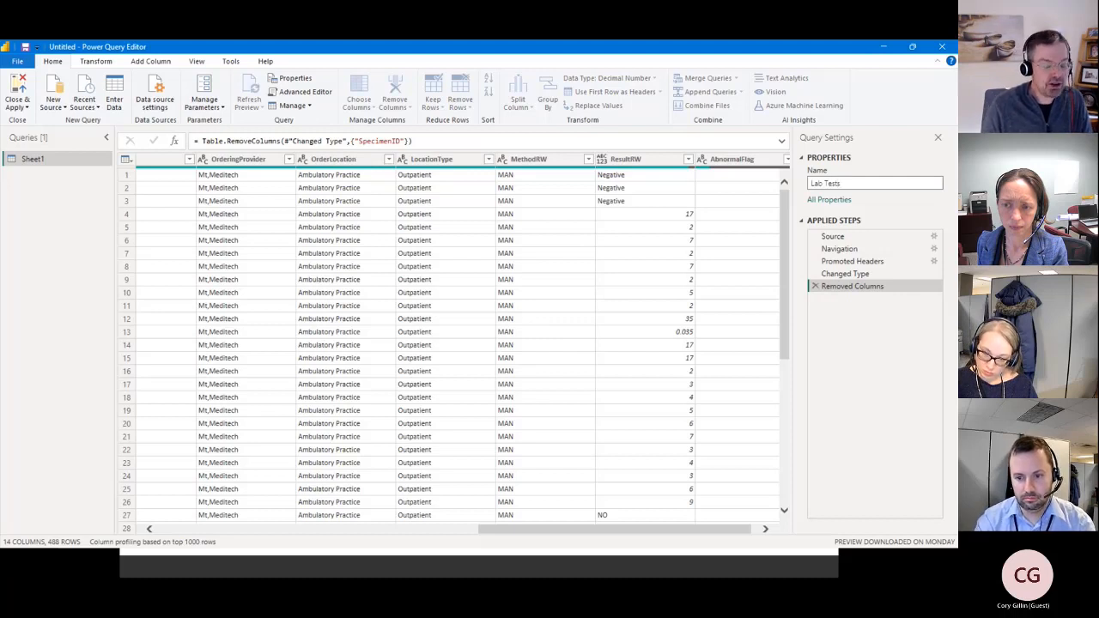
{"action": "key", "text": "Return"}
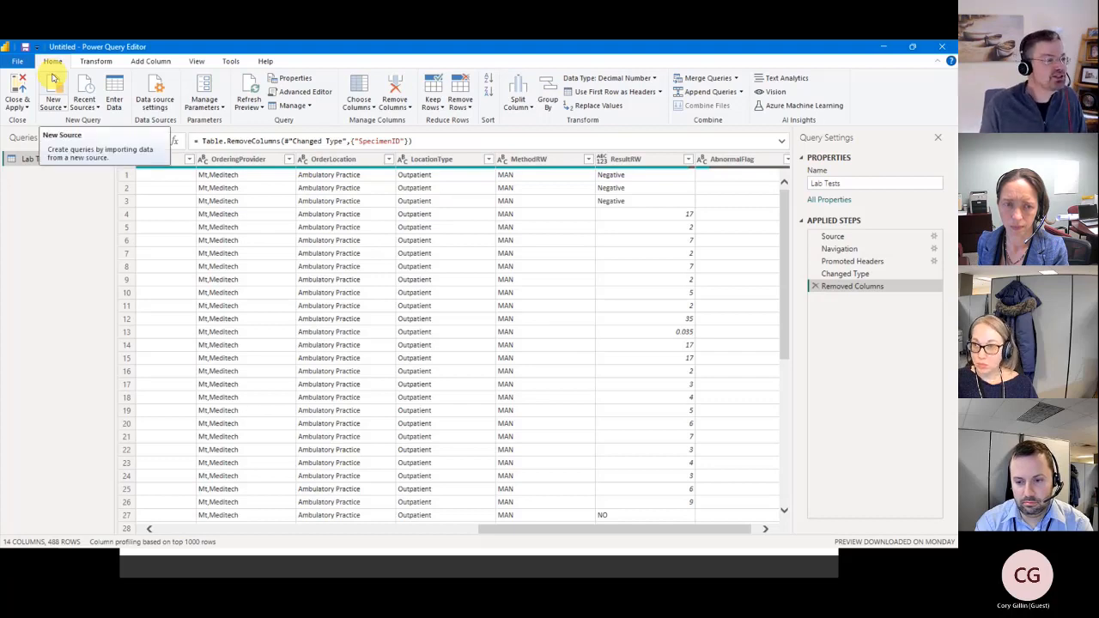
{"action": "left_click", "coordinate": [24, 85]}
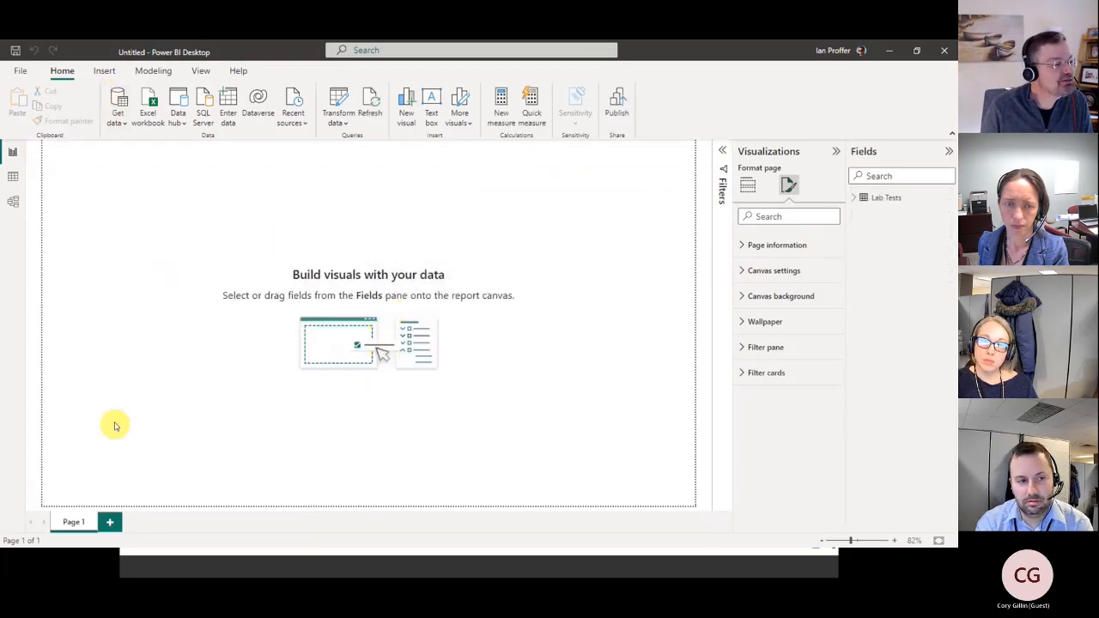
Examine the Lab Tests table in the Data view and its card and available commands in the Model view.
{"action": "left_click", "coordinate": [16, 177]}
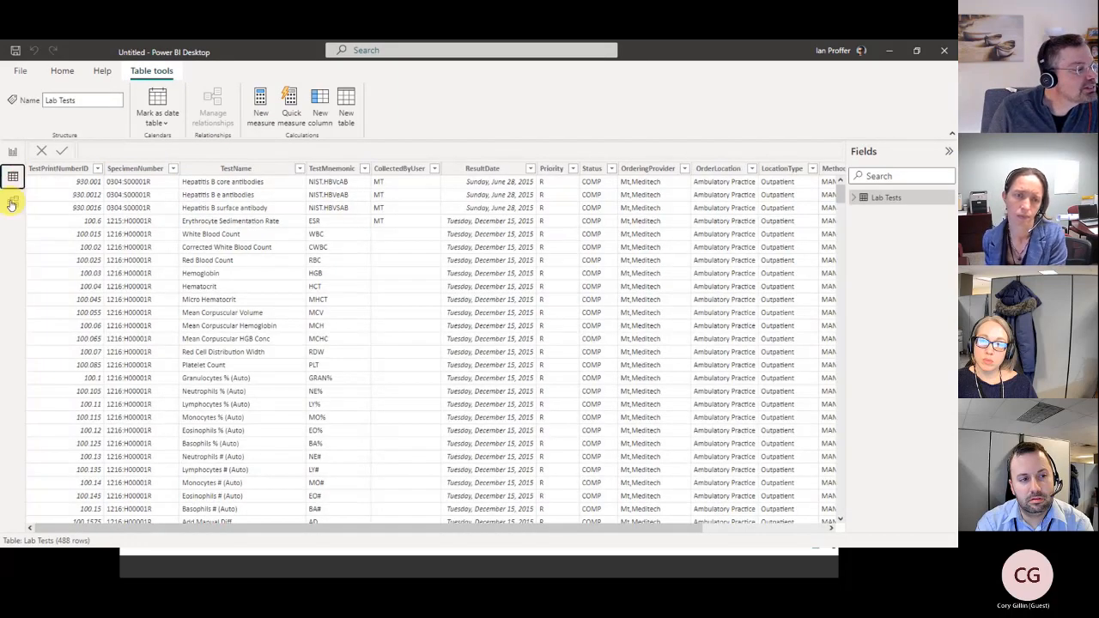
{"action": "left_click", "coordinate": [14, 200]}
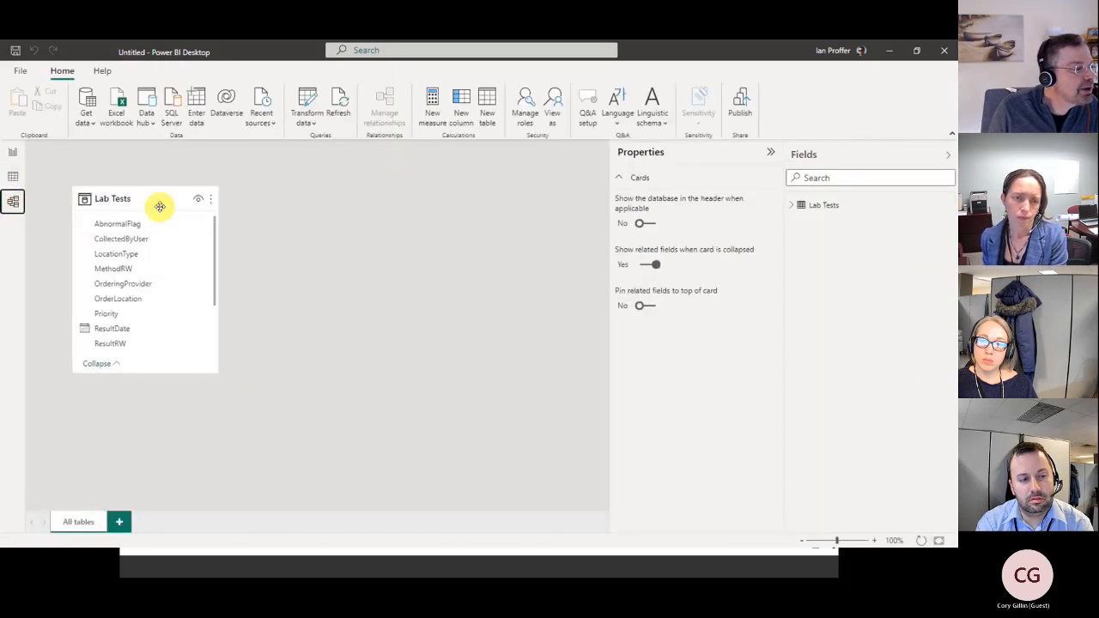
{"action": "right_click", "coordinate": [158, 207]}
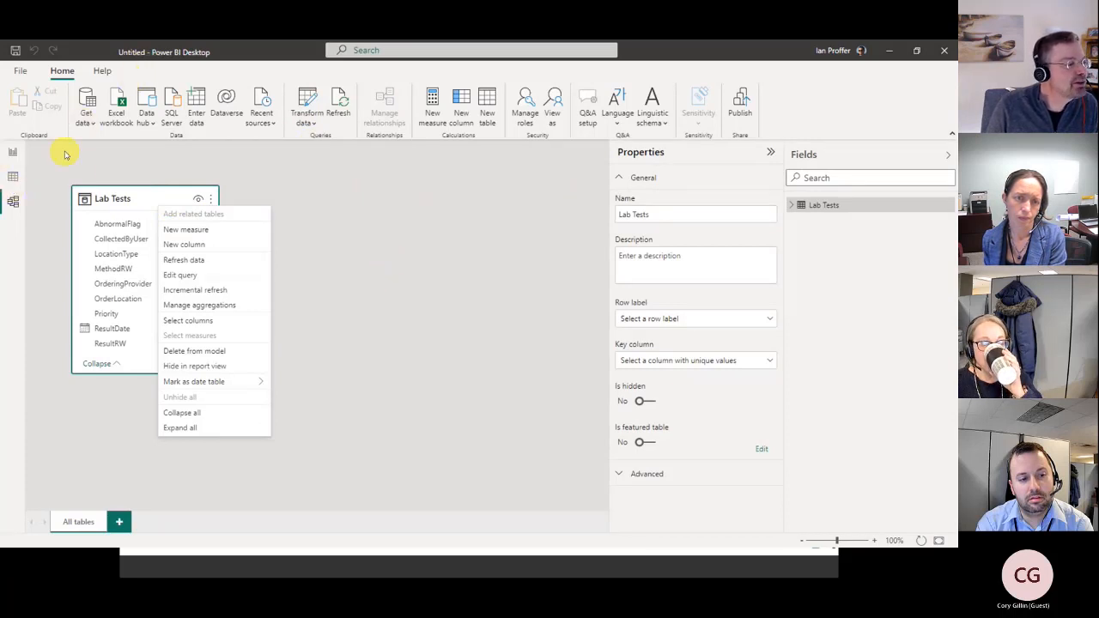
{"action": "left_click", "coordinate": [17, 152]}
{"action": "left_click", "coordinate": [17, 154]}
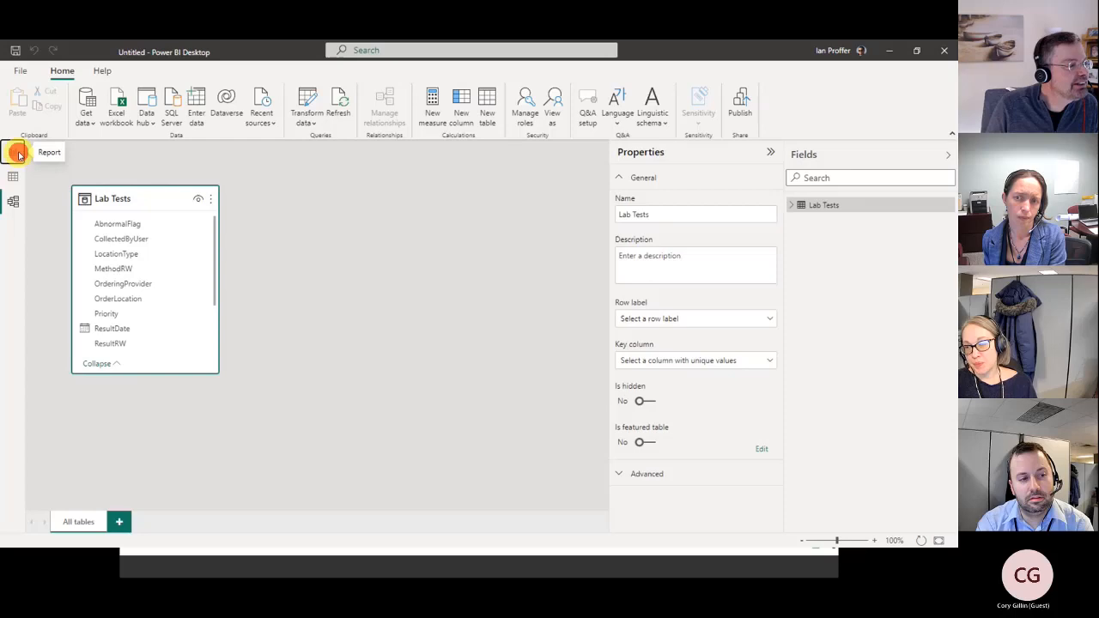
{"action": "left_click", "coordinate": [13, 179]}
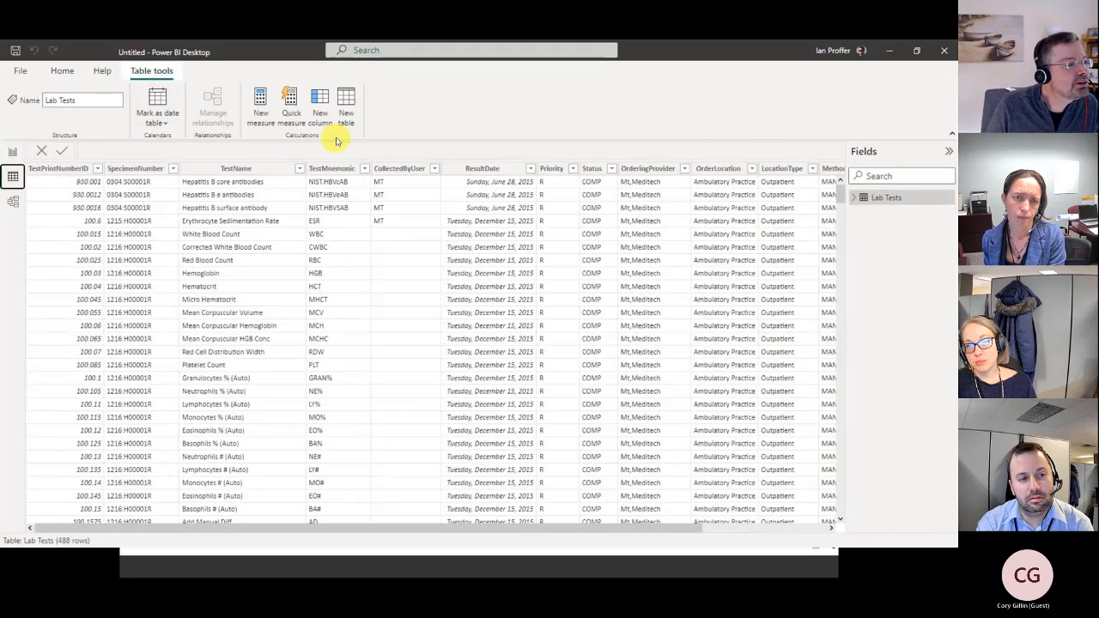
Reopen the Lab Tests query in the Power Query Editor and close it without applying changes.
{"action": "left_click", "coordinate": [79, 76]}
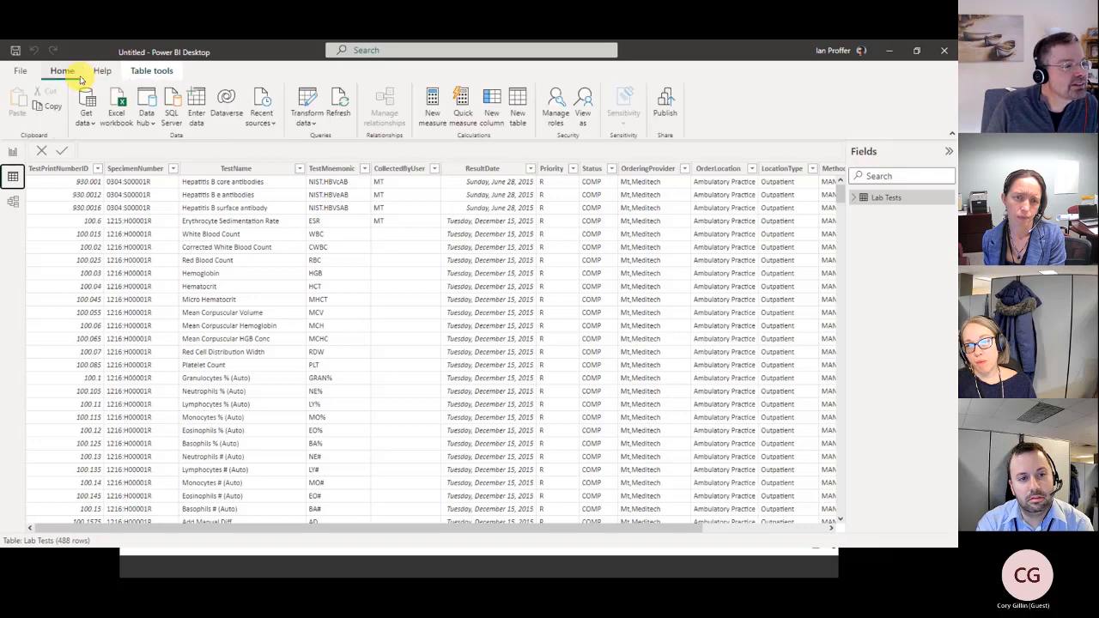
{"action": "left_click", "coordinate": [313, 122]}
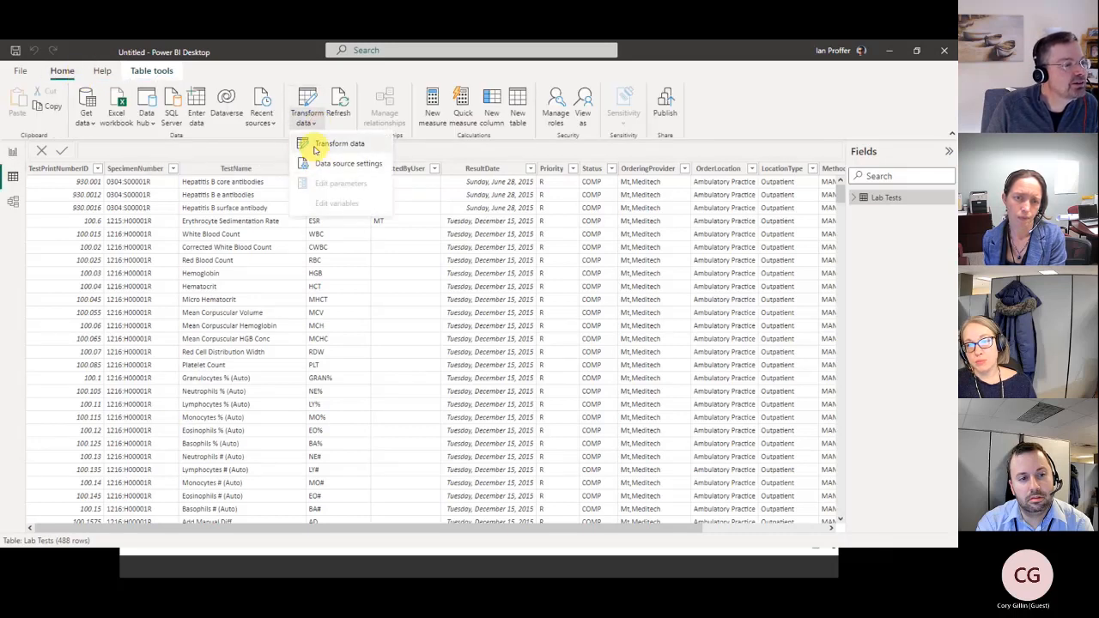
{"action": "left_click", "coordinate": [314, 146]}
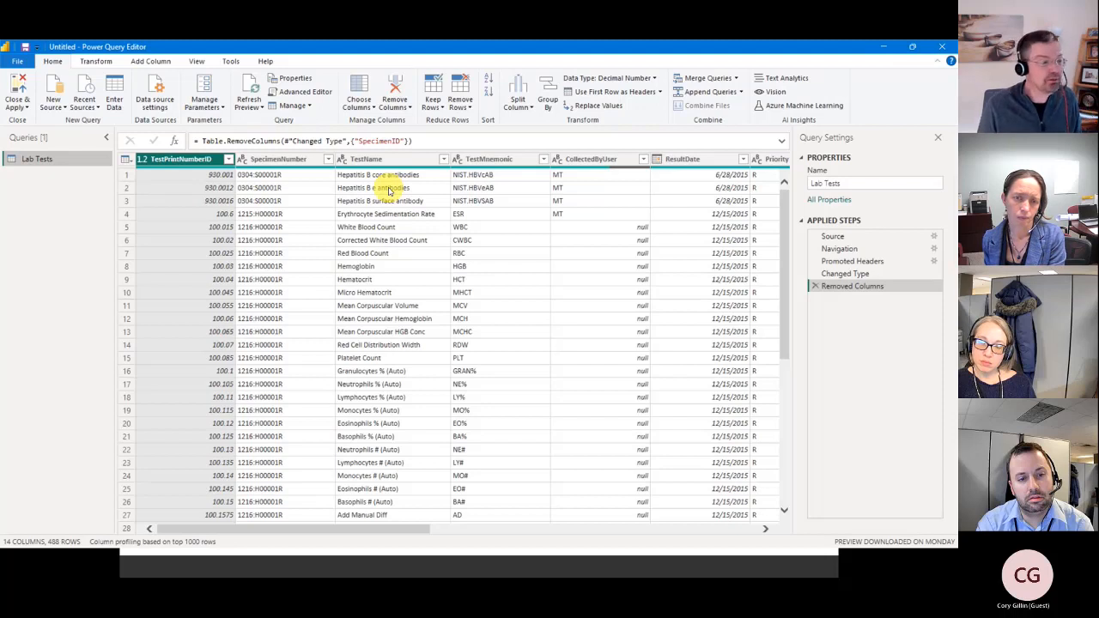
{"action": "left_click", "coordinate": [27, 109]}
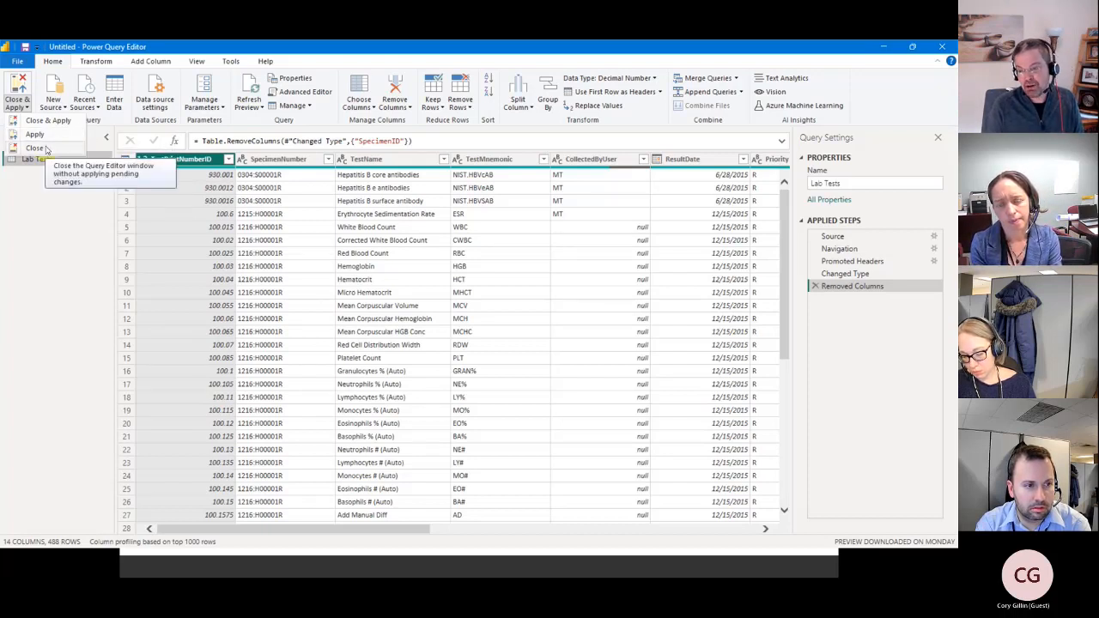
{"action": "left_click", "coordinate": [35, 149]}
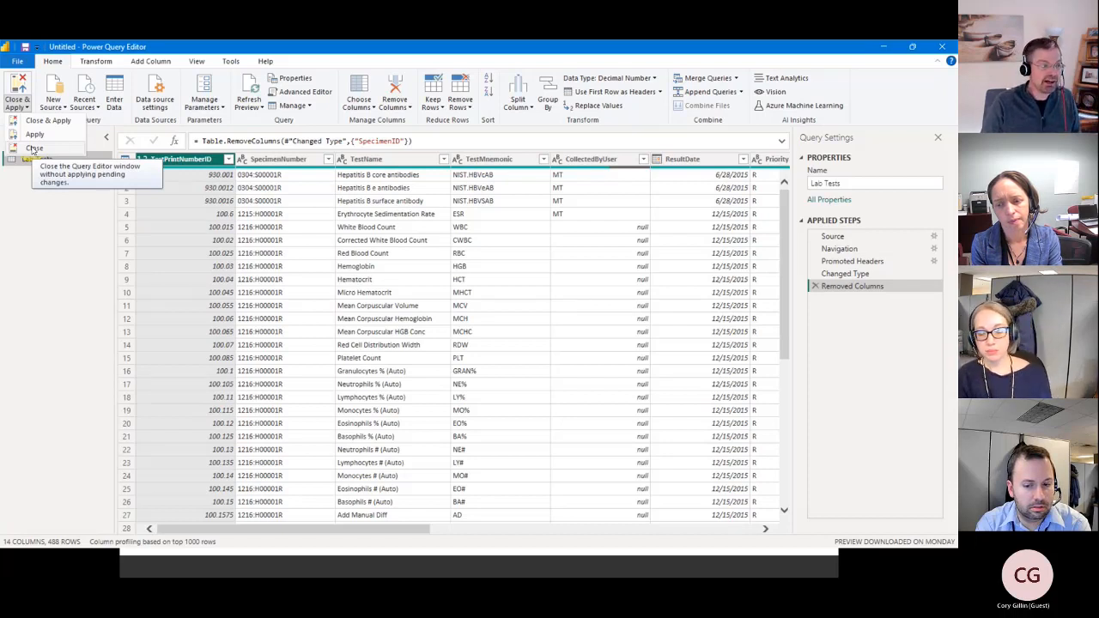
{"action": "left_click", "coordinate": [34, 149]}
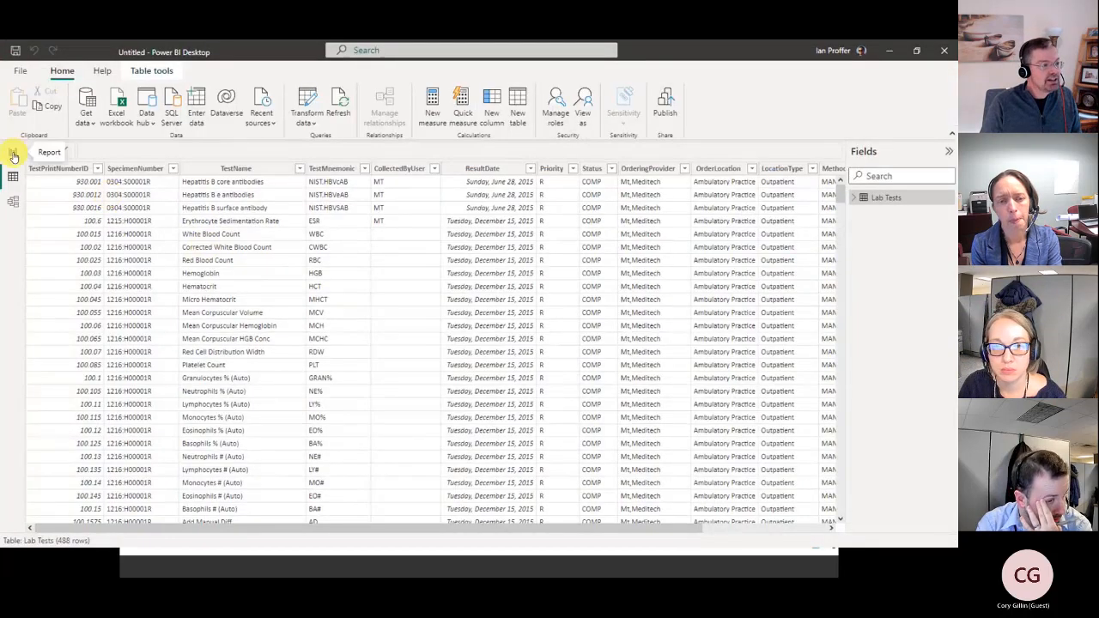
Return to the Report view, expand the Lab Tests fields, widen the Fields pane and show the visual building options.
{"action": "left_click", "coordinate": [13, 155]}
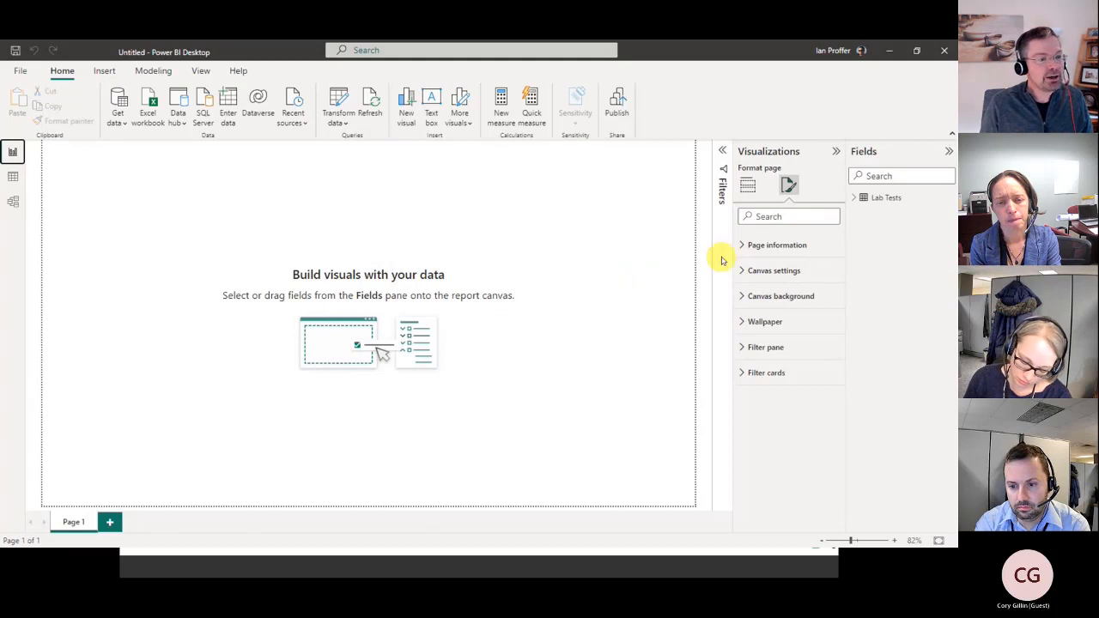
{"action": "left_click", "coordinate": [854, 205]}
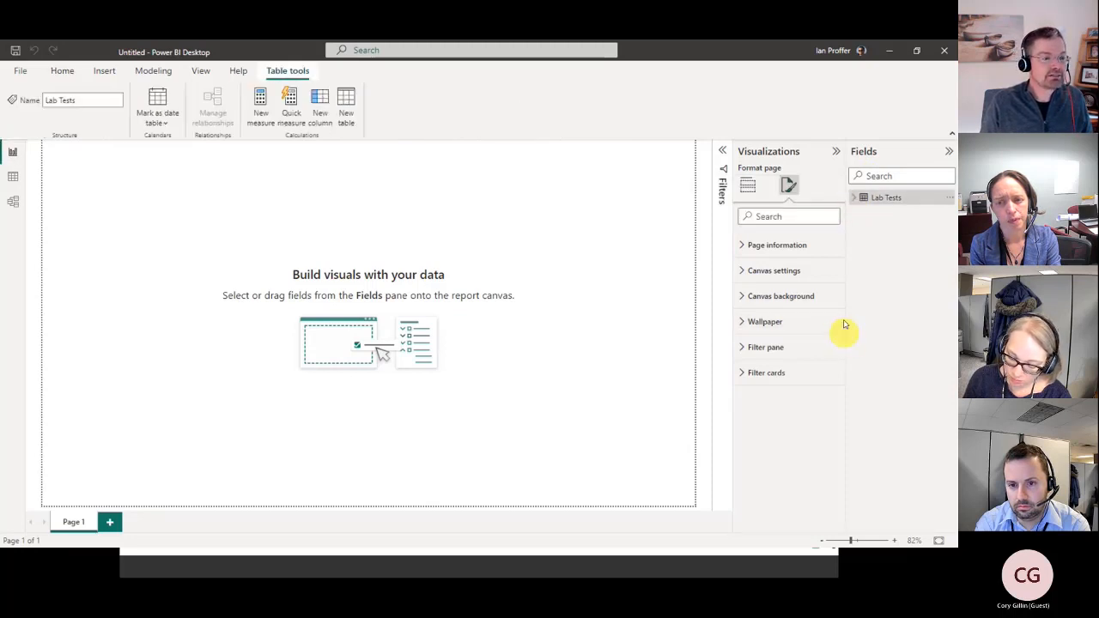
{"action": "left_click", "coordinate": [854, 198]}
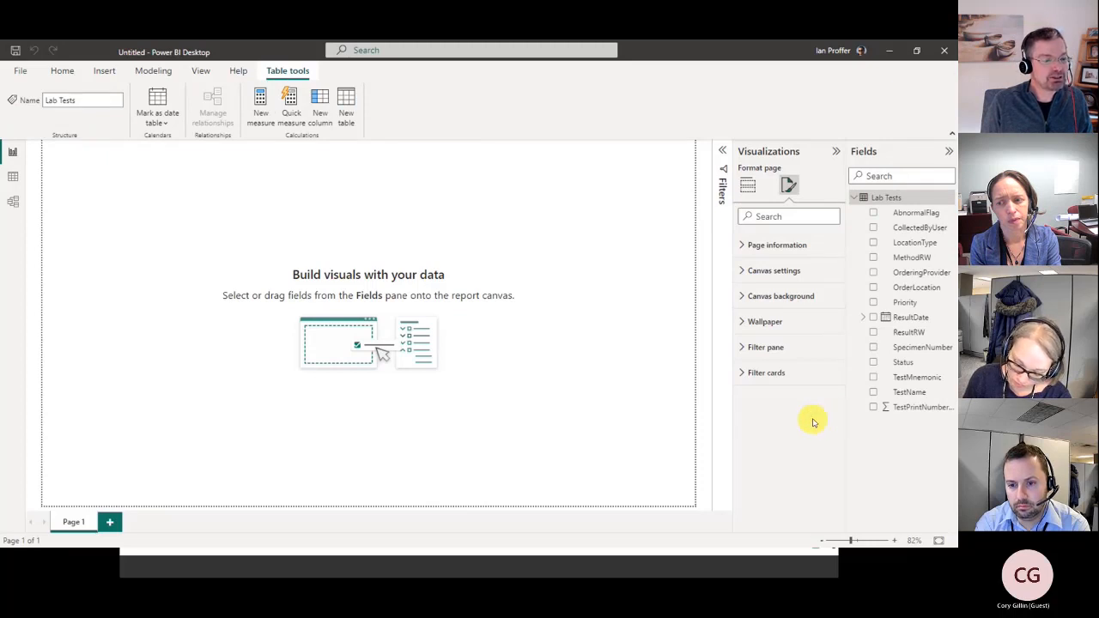
{"action": "left_click_drag", "start_coordinate": [845, 448], "coordinate": [785, 245]}
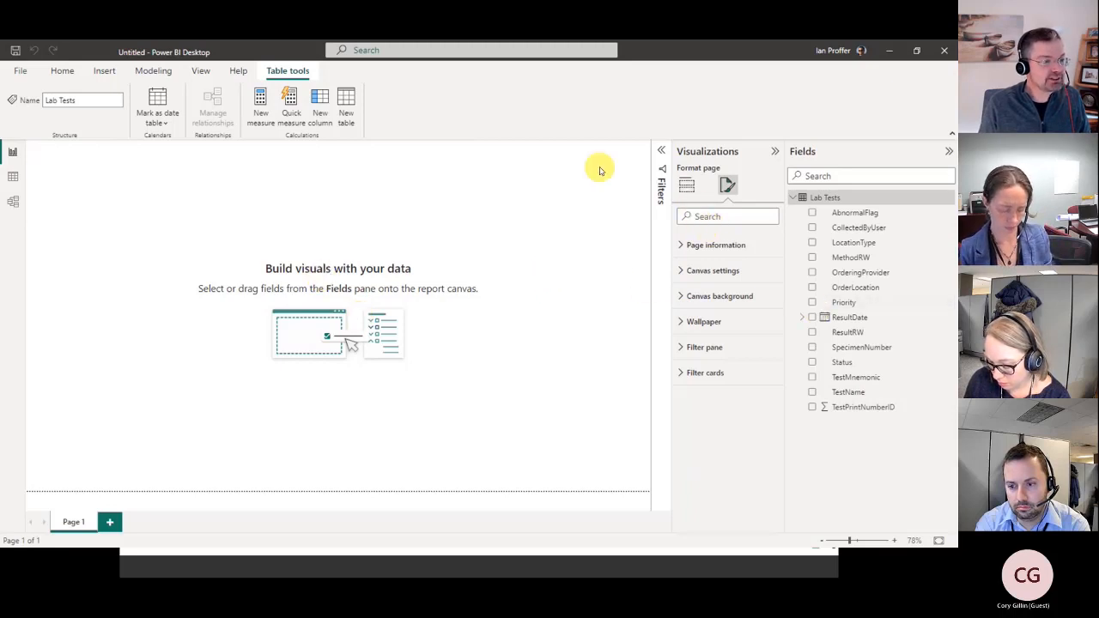
{"action": "left_click", "coordinate": [686, 186]}
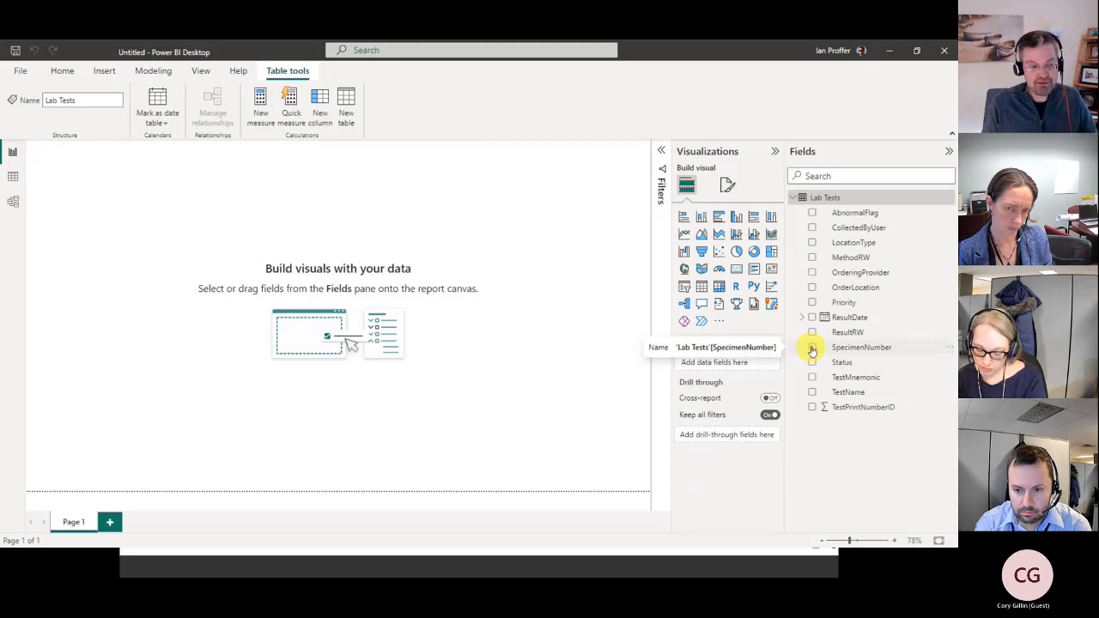
Create a table visual with the SpecimenNumber, TestName and ResultRW fields, and collapse the Filters pane.
{"action": "left_click", "coordinate": [812, 348]}
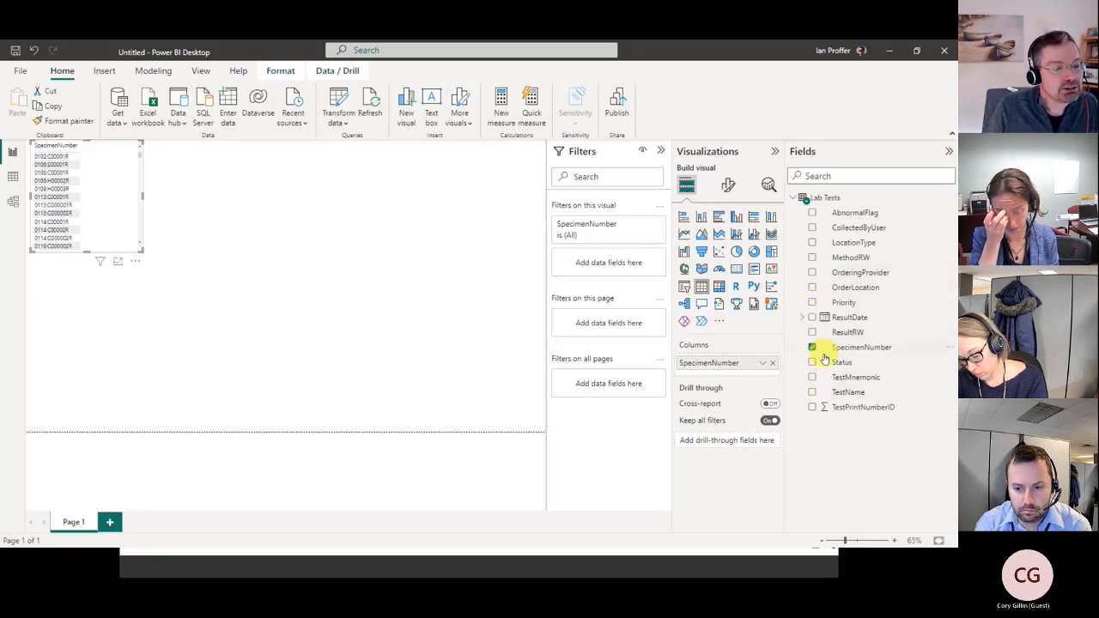
{"action": "left_click", "coordinate": [813, 393]}
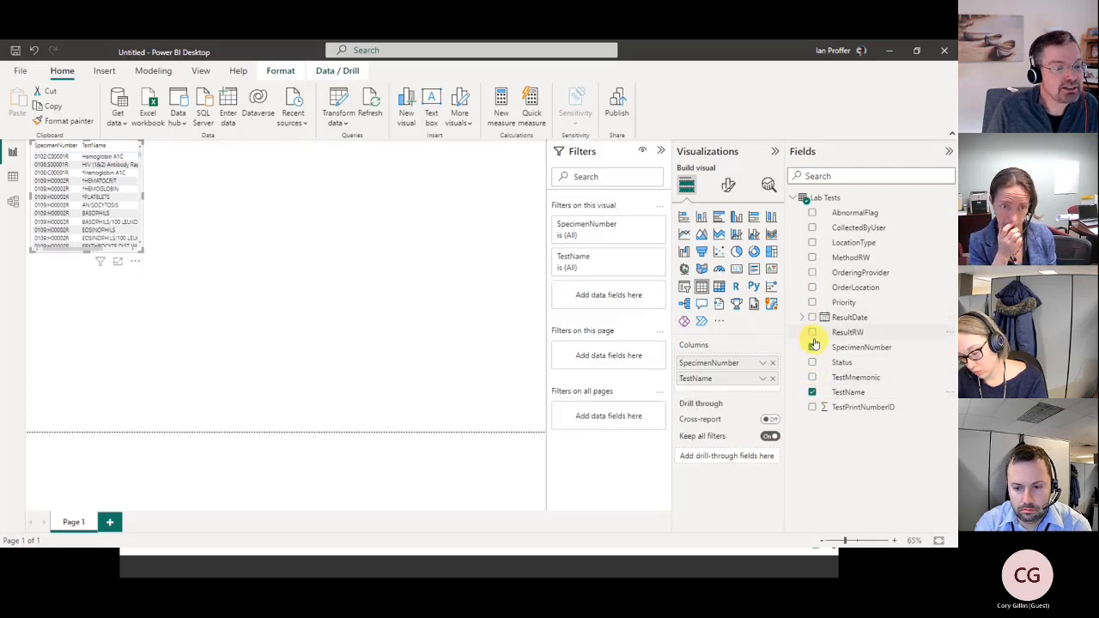
{"action": "left_click", "coordinate": [812, 332]}
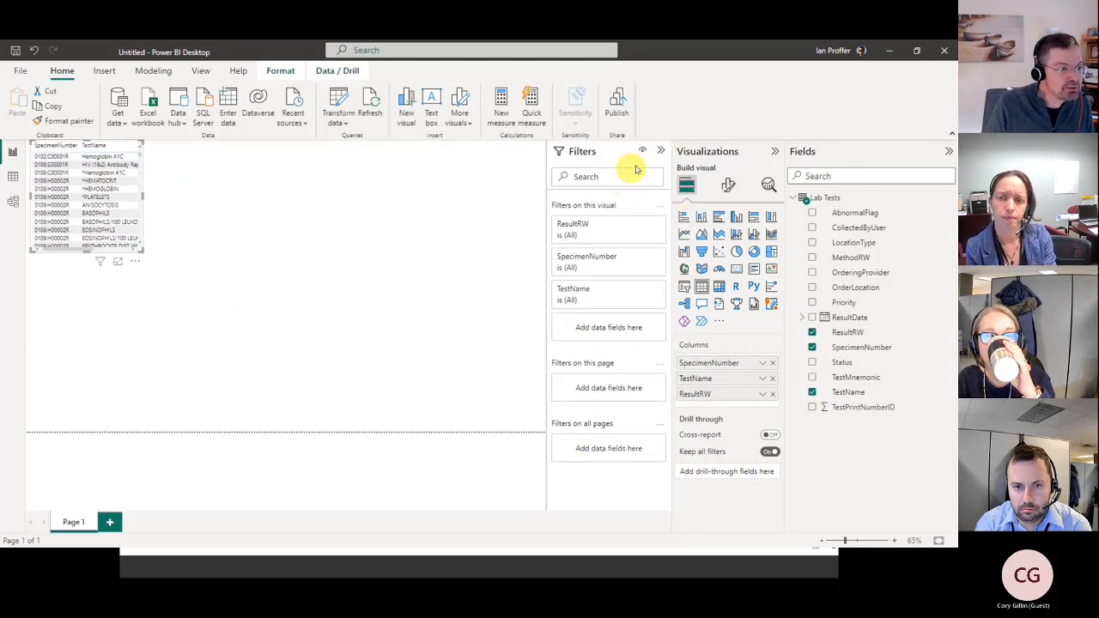
{"action": "left_click", "coordinate": [661, 150]}
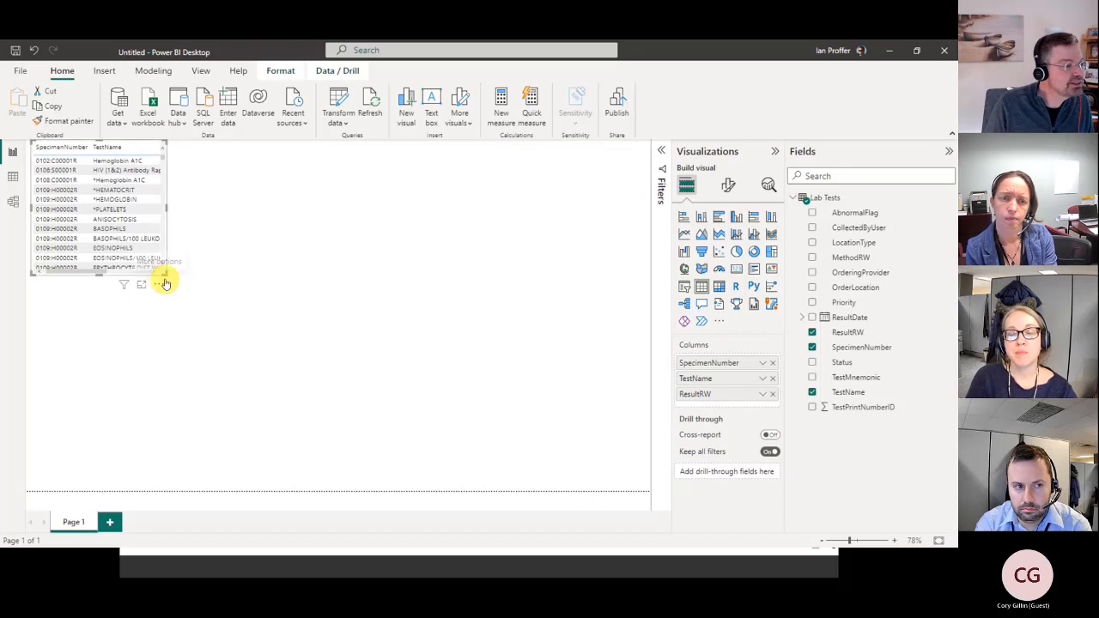
Enlarge the table visual so that all three columns fit, and move it slightly lower on the page.
{"action": "left_click_drag", "start_coordinate": [167, 279], "coordinate": [268, 364]}
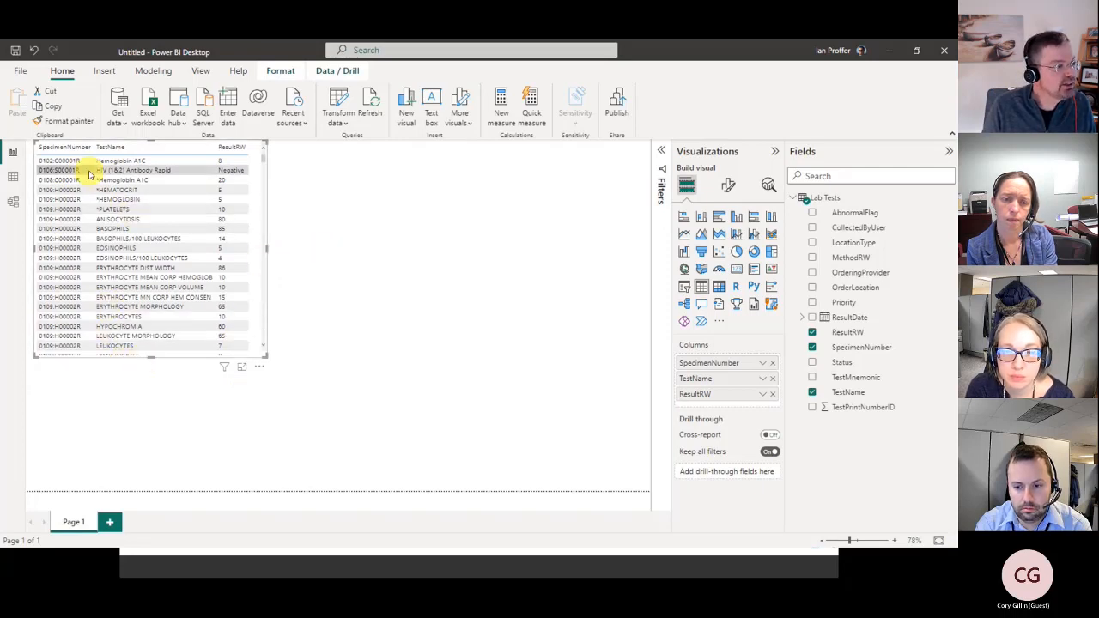
{"action": "left_click", "coordinate": [38, 159]}
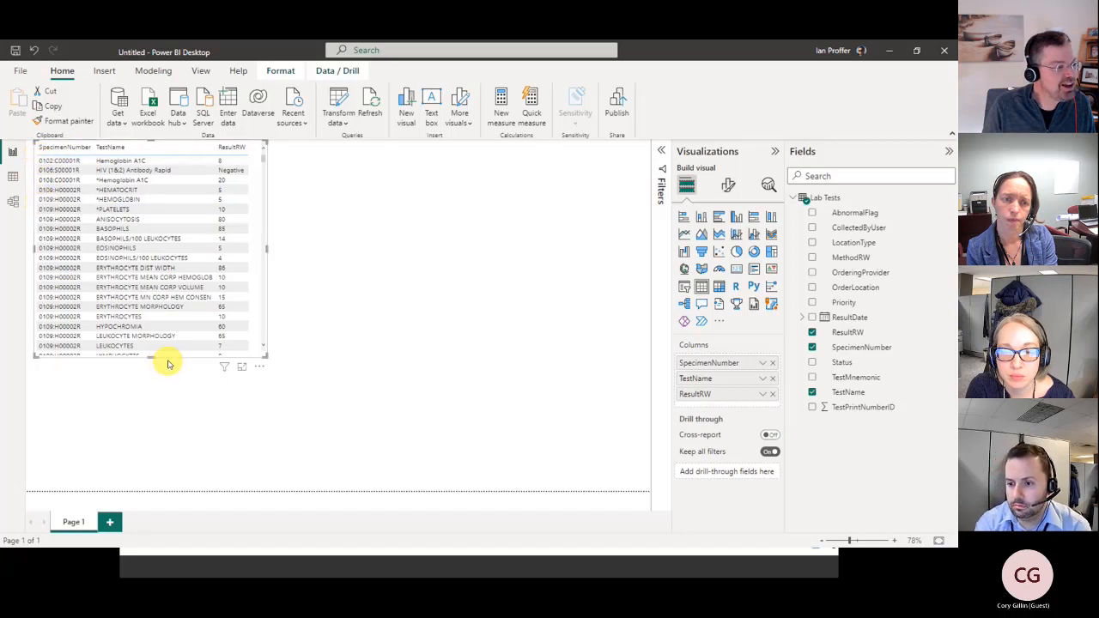
{"action": "left_click_drag", "start_coordinate": [168, 364], "coordinate": [158, 394]}
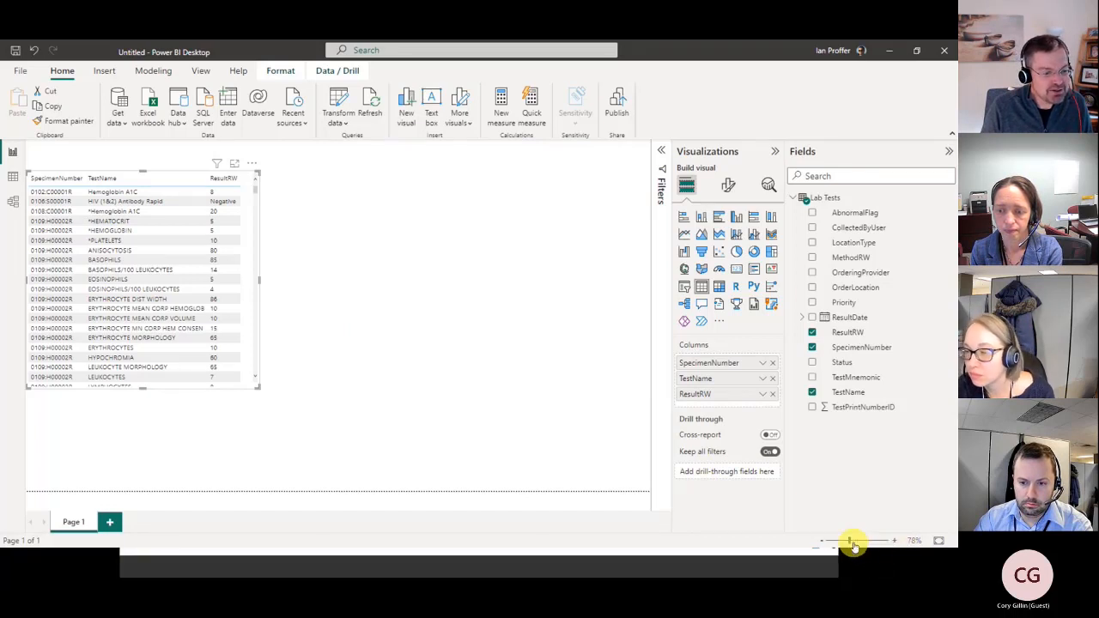
Set the page zoom to 99% and look over the table's rows and the rest of the page.
{"action": "left_click_drag", "start_coordinate": [848, 543], "coordinate": [859, 557]}
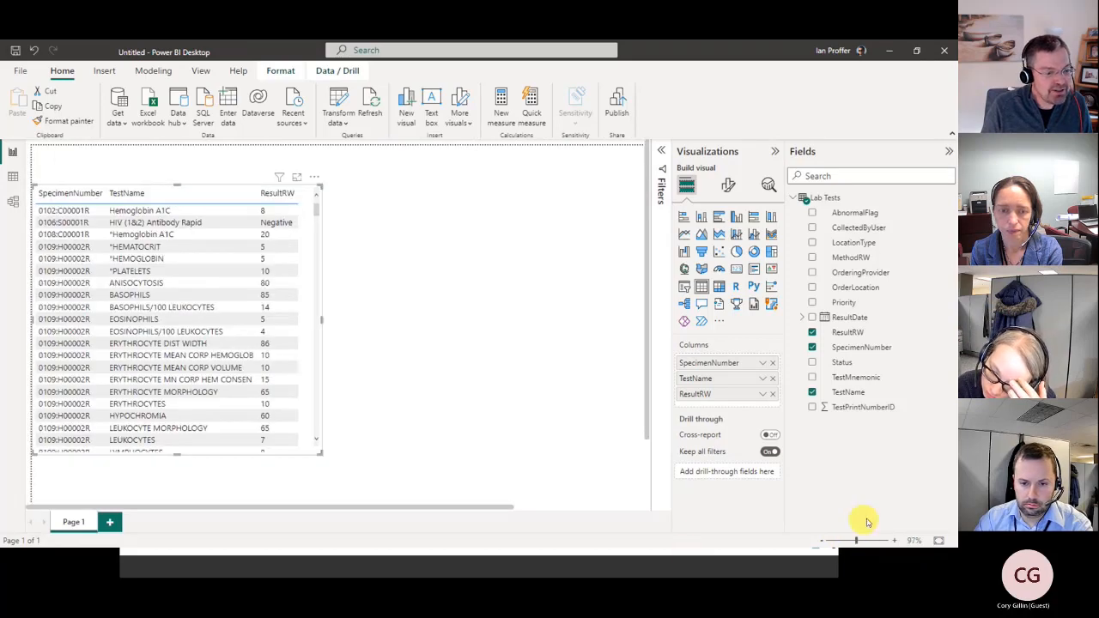
{"action": "left_click_drag", "start_coordinate": [857, 543], "coordinate": [859, 543]}
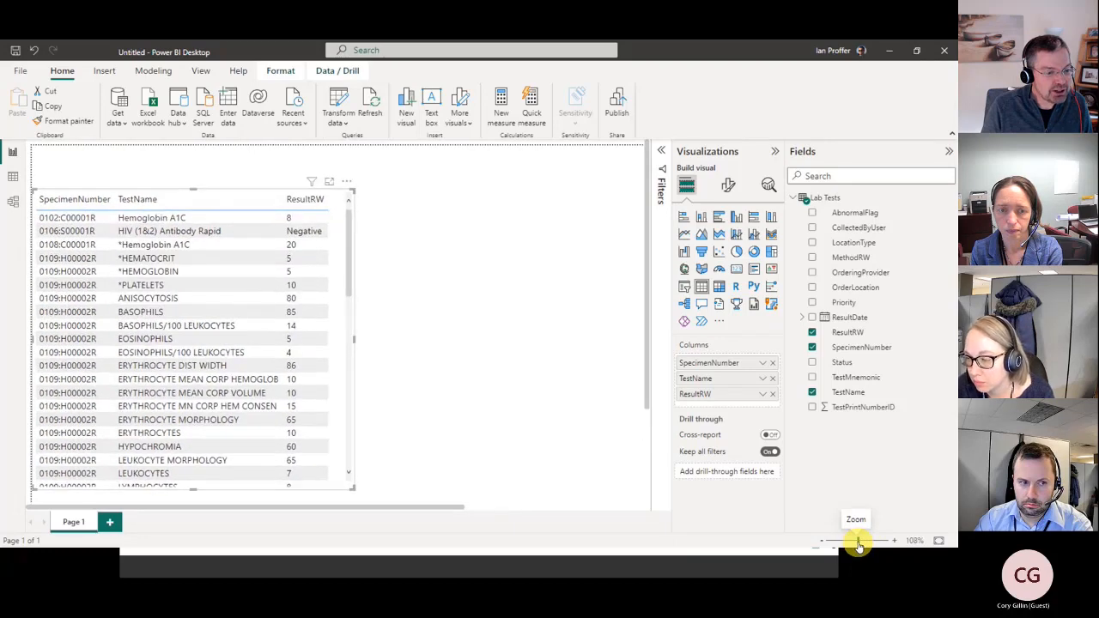
{"action": "left_click_drag", "start_coordinate": [857, 544], "coordinate": [856, 540]}
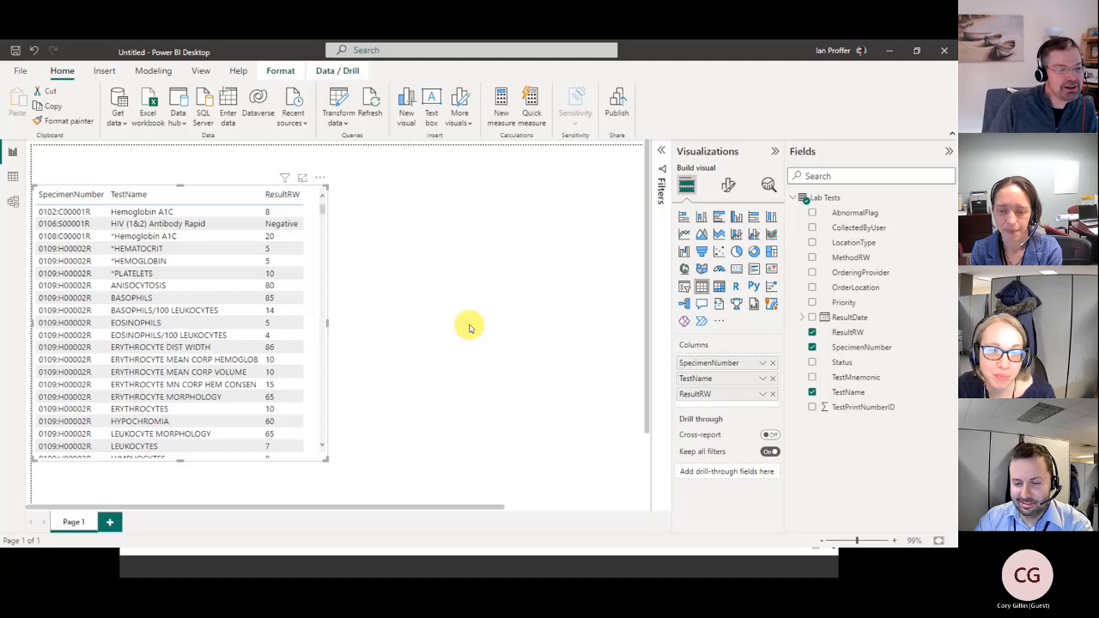
{"action": "left_click", "coordinate": [331, 352]}
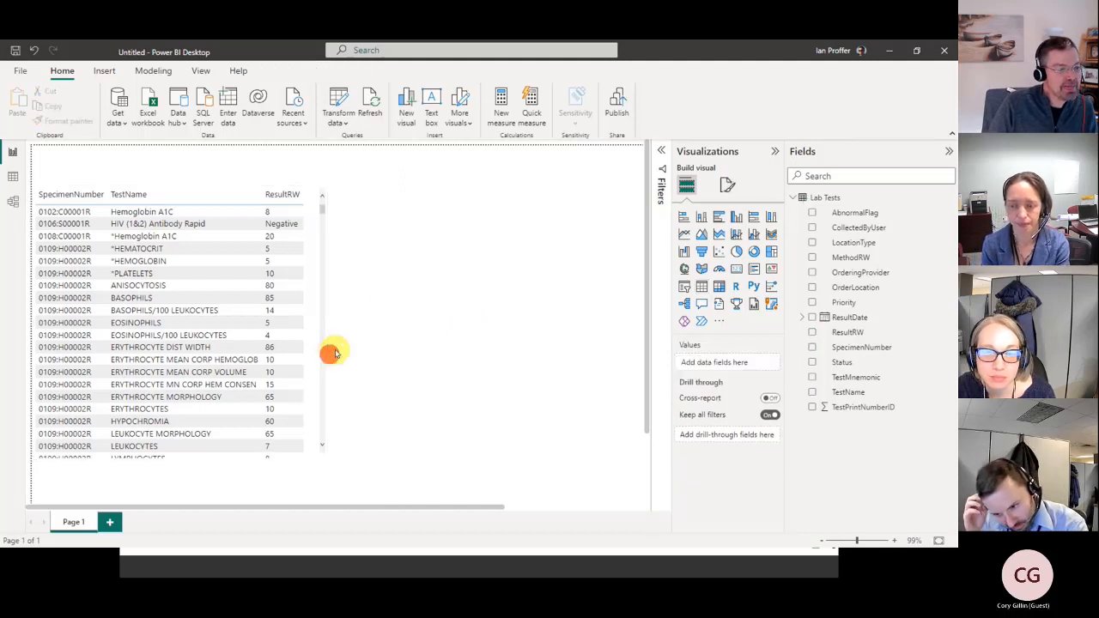
{"action": "left_click", "coordinate": [318, 391]}
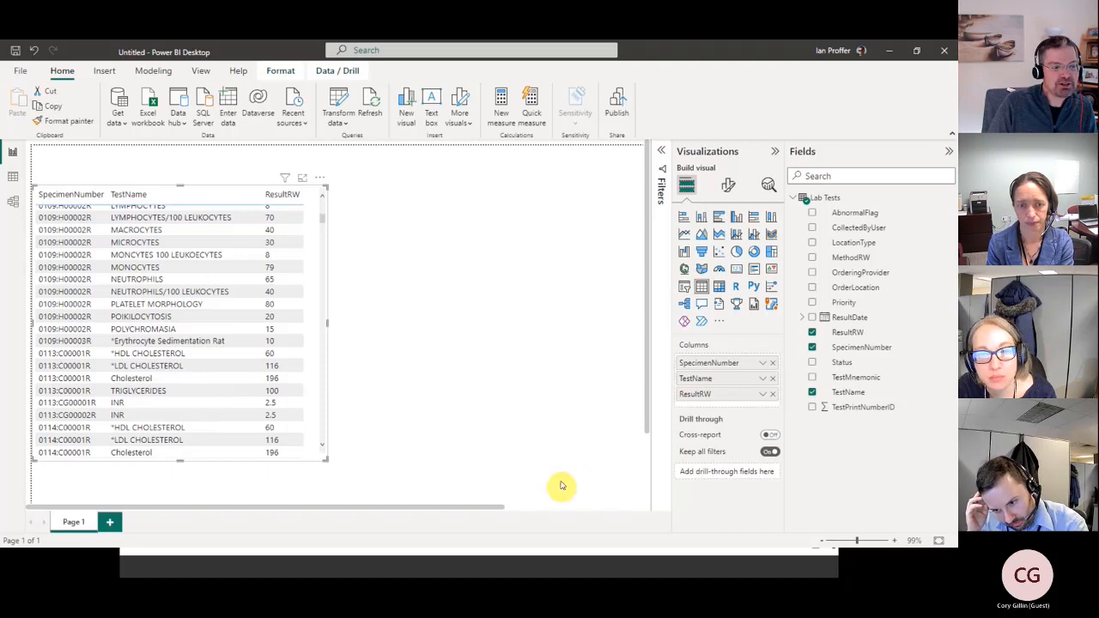
{"action": "left_click_drag", "start_coordinate": [650, 363], "coordinate": [667, 427]}
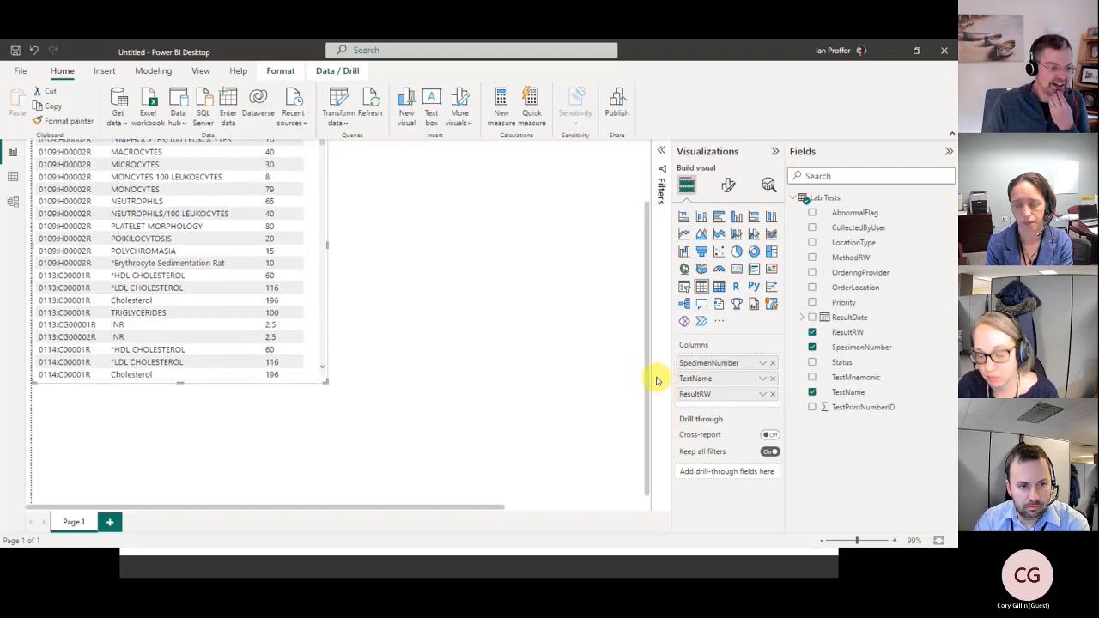
{"action": "left_click_drag", "start_coordinate": [645, 373], "coordinate": [647, 294]}
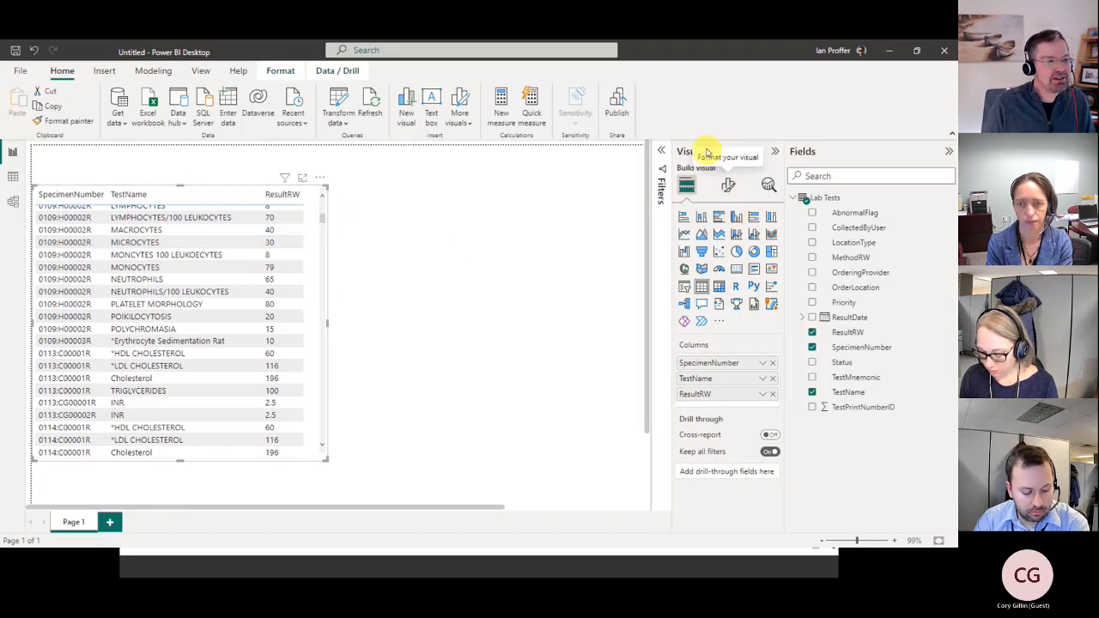
Show the table visual's formatting options and widen the Visualizations pane.
{"action": "left_click", "coordinate": [729, 188]}
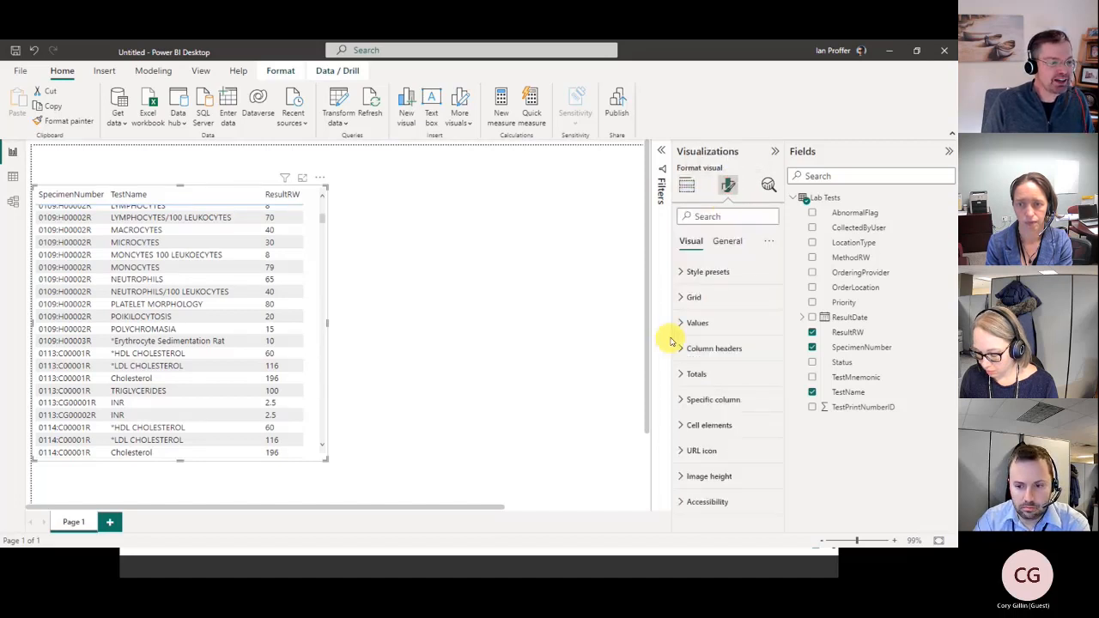
{"action": "left_click_drag", "start_coordinate": [673, 338], "coordinate": [601, 345]}
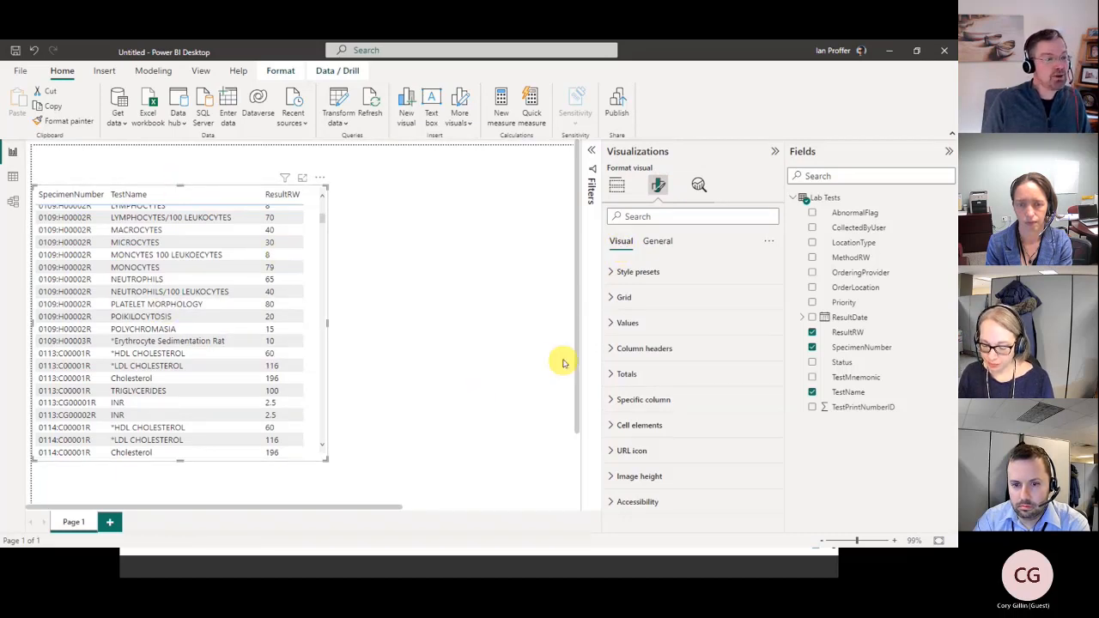
Try the Bold header and Flashy rows style presets on the table and return it to the Default preset.
{"action": "left_click", "coordinate": [610, 275]}
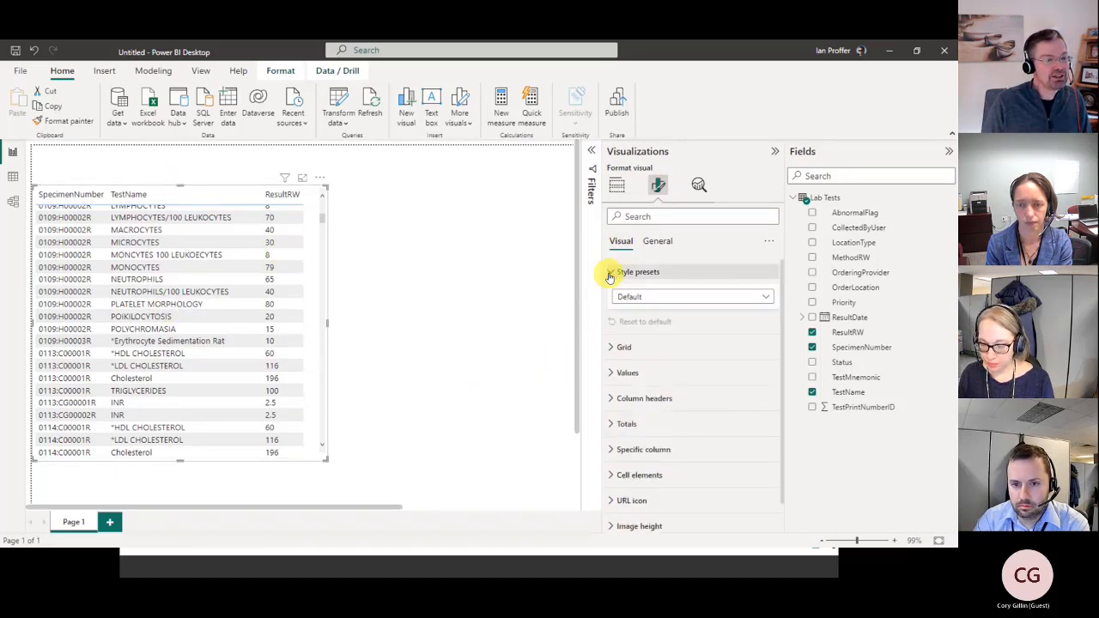
{"action": "left_click", "coordinate": [767, 297]}
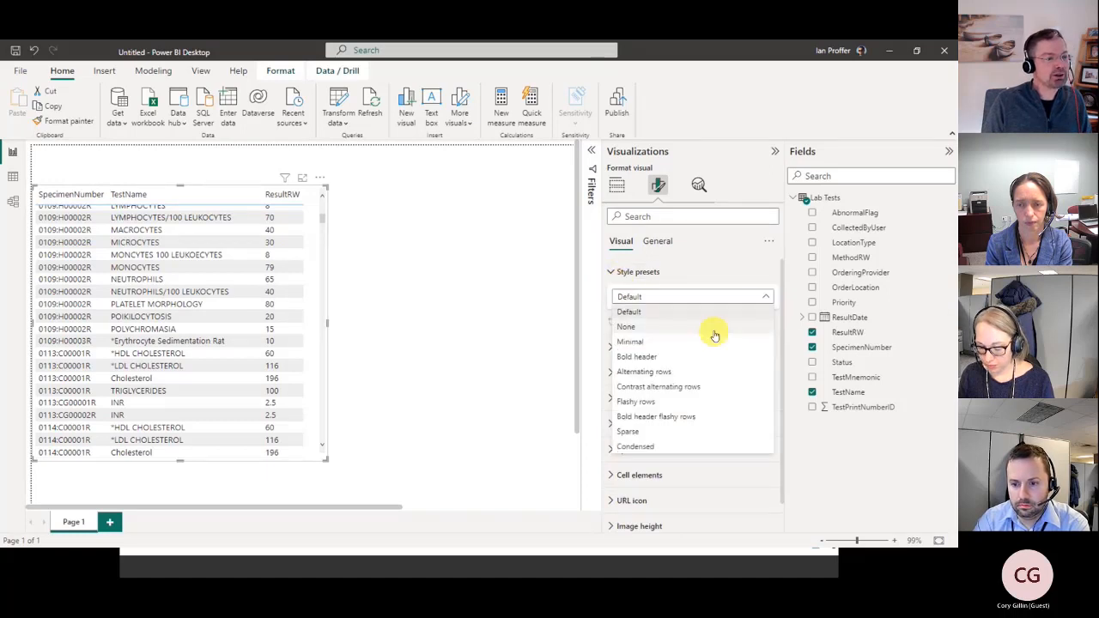
{"action": "left_click", "coordinate": [670, 362]}
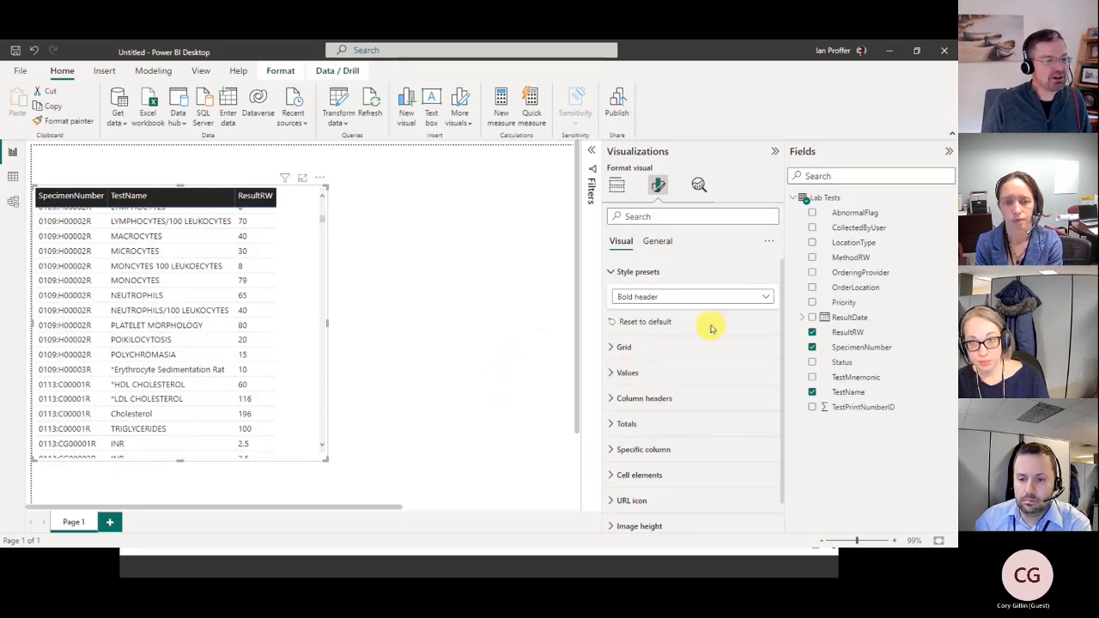
{"action": "left_click", "coordinate": [767, 298]}
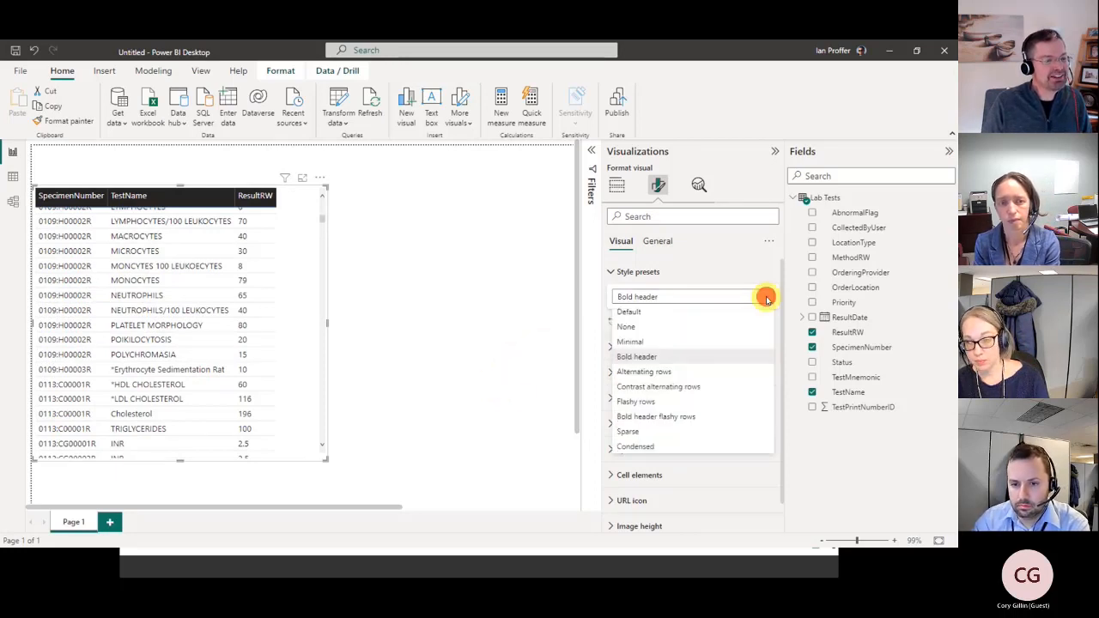
{"action": "left_click", "coordinate": [679, 400]}
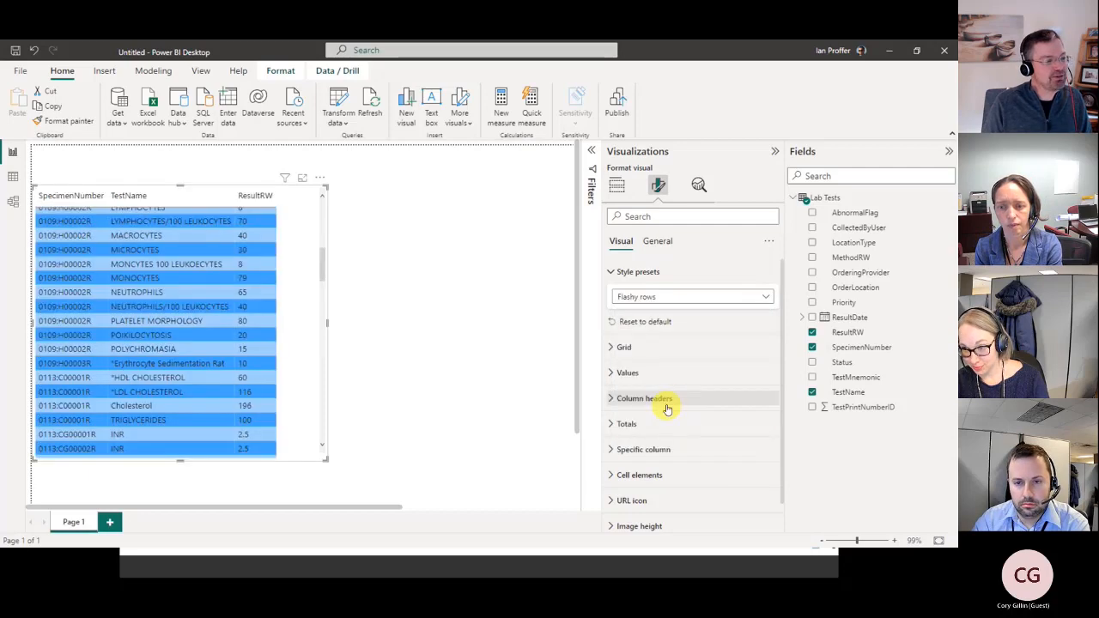
{"action": "left_click", "coordinate": [751, 300]}
{"action": "left_click", "coordinate": [653, 314]}
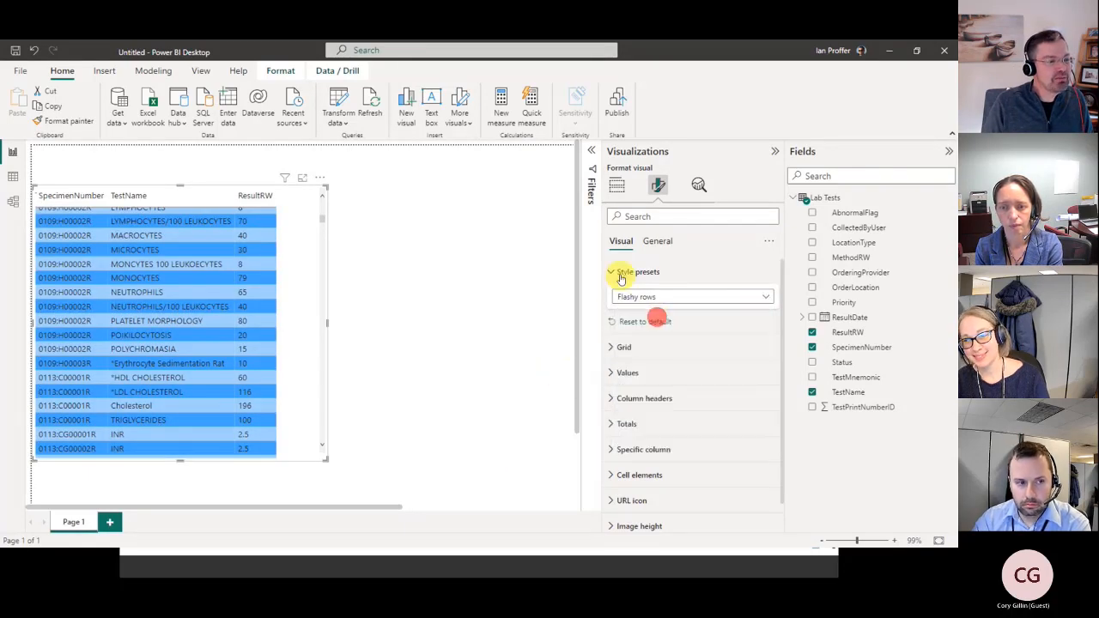
{"action": "left_click", "coordinate": [607, 273]}
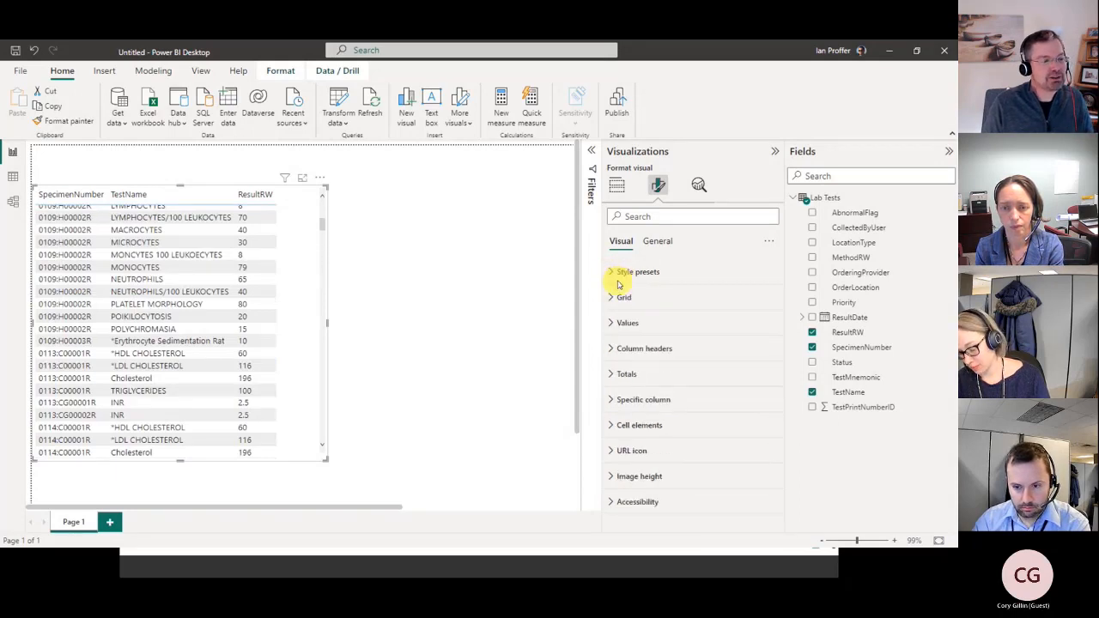
Examine the table's Grid settings and the remaining visual formatting categories.
{"action": "left_click", "coordinate": [611, 297]}
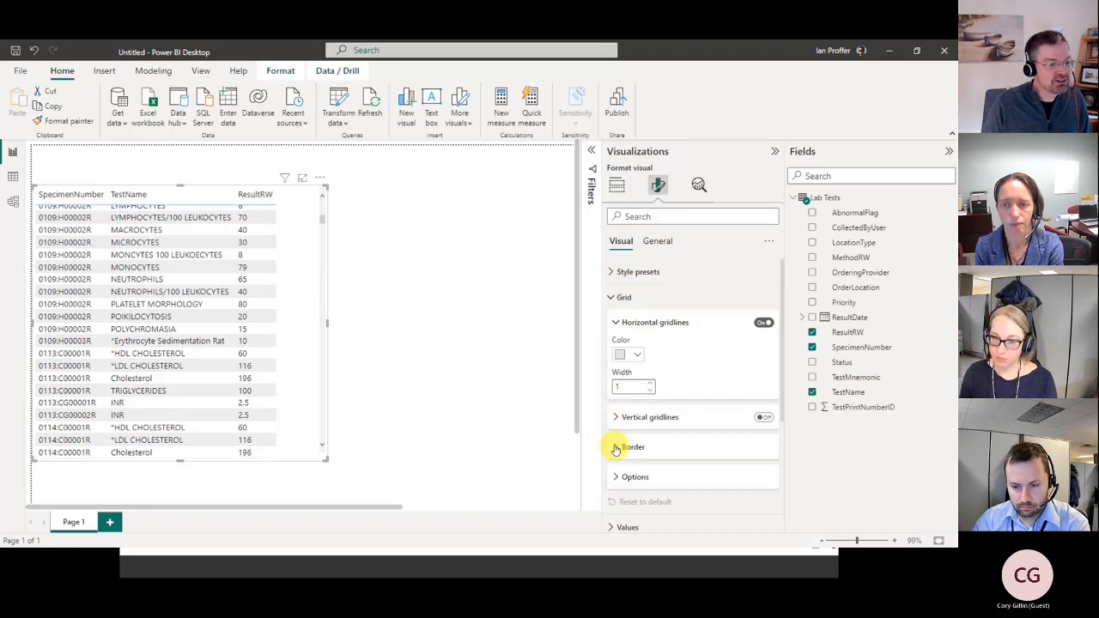
{"action": "scroll", "coordinate": [616, 455], "scroll_direction": "down", "scroll_amount": 4}
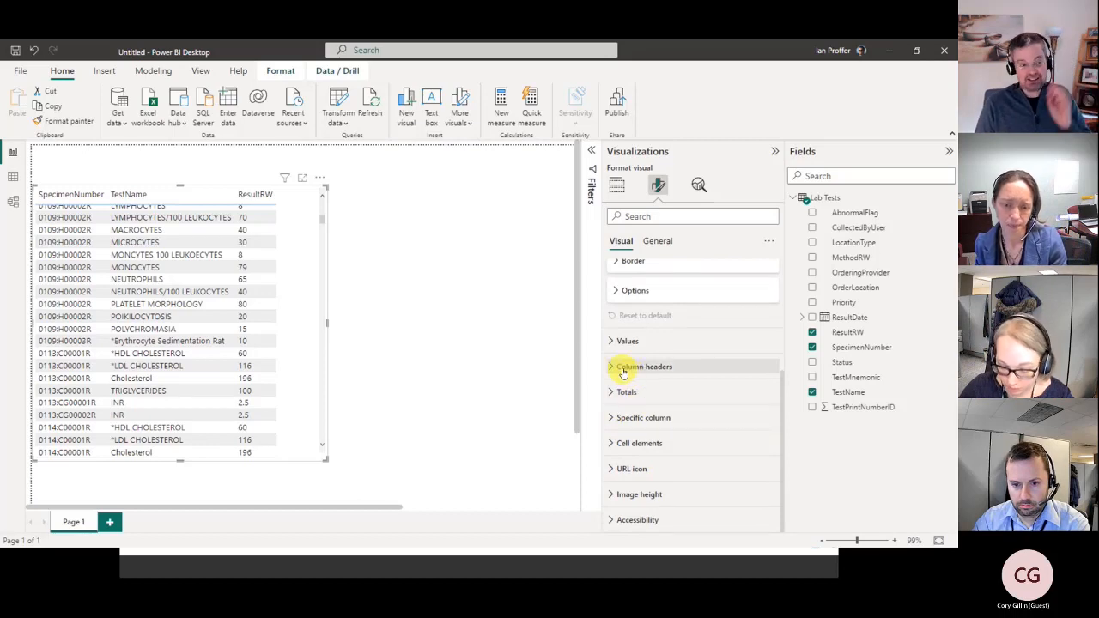
{"action": "scroll", "coordinate": [694, 329], "scroll_direction": "up", "scroll_amount": 1}
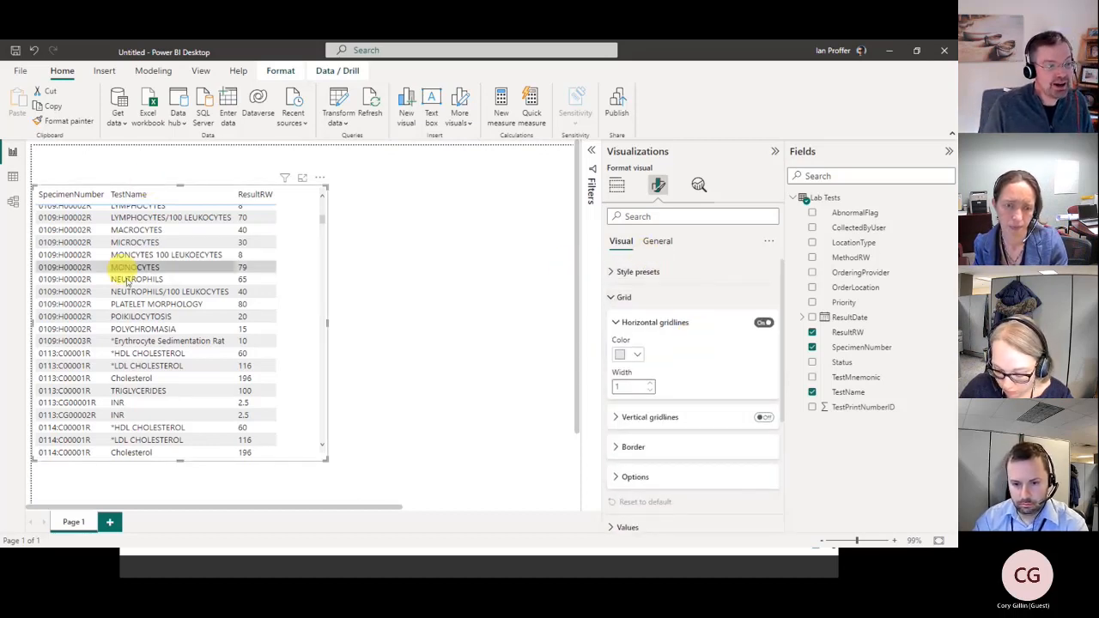
Turn on the table's title with the text "Lab Tests" and review its remaining title options.
{"action": "left_click", "coordinate": [661, 243]}
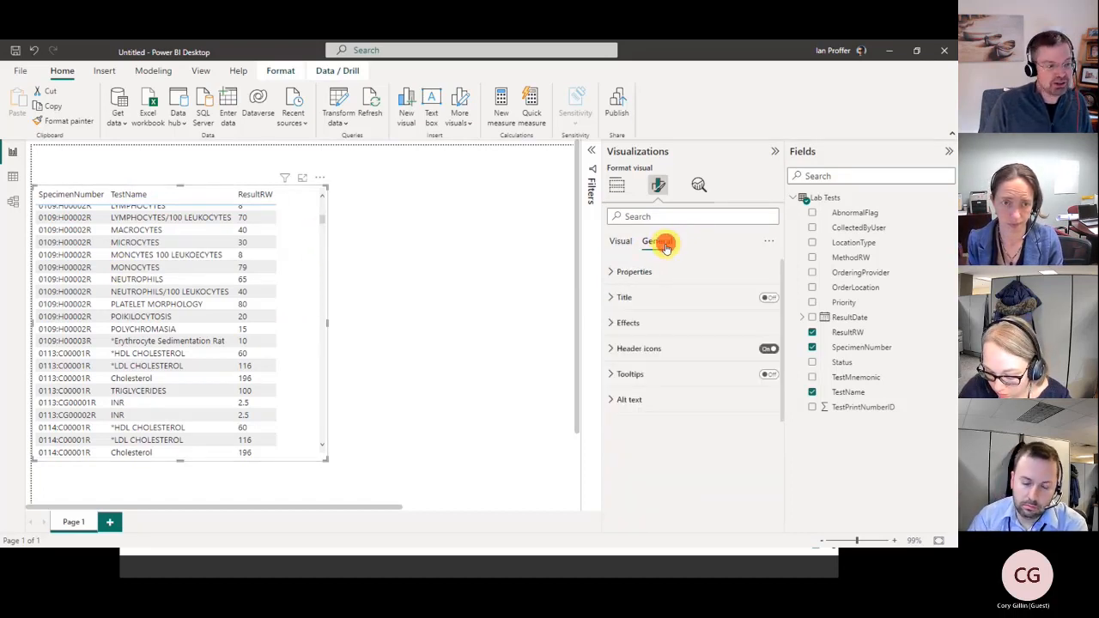
{"action": "left_click", "coordinate": [607, 298]}
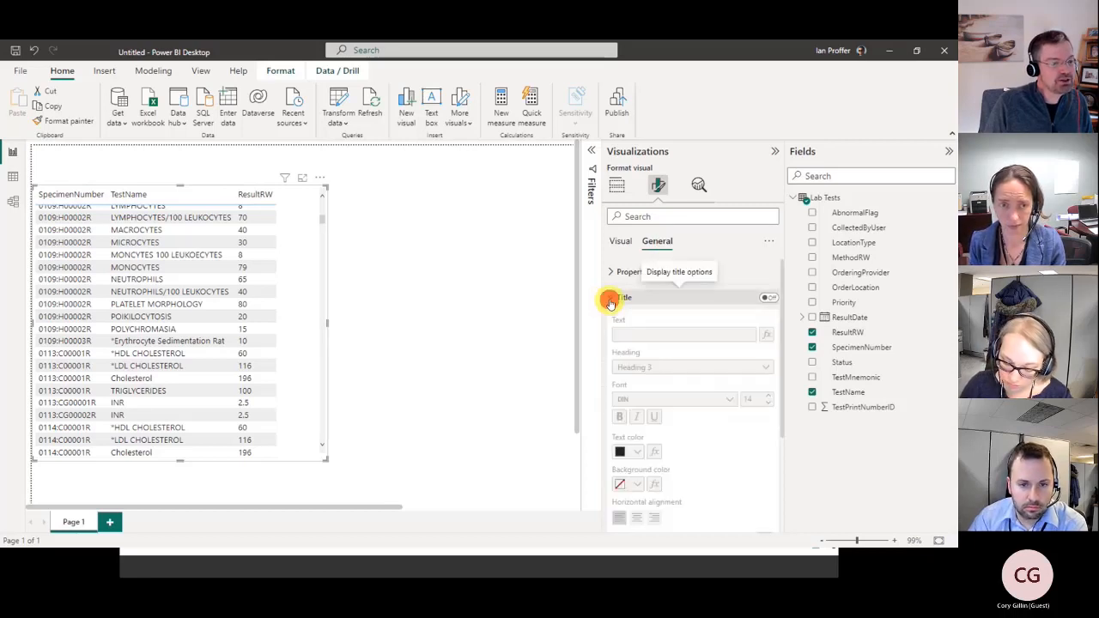
{"action": "left_click", "coordinate": [769, 297]}
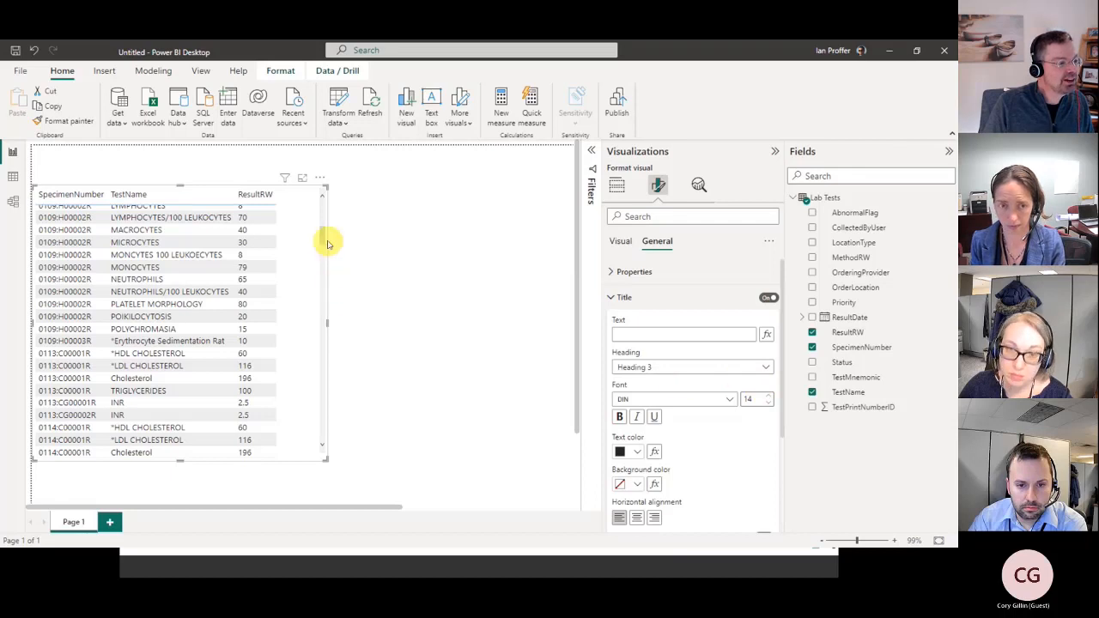
{"action": "scroll", "coordinate": [327, 237], "scroll_direction": "up", "scroll_amount": 5}
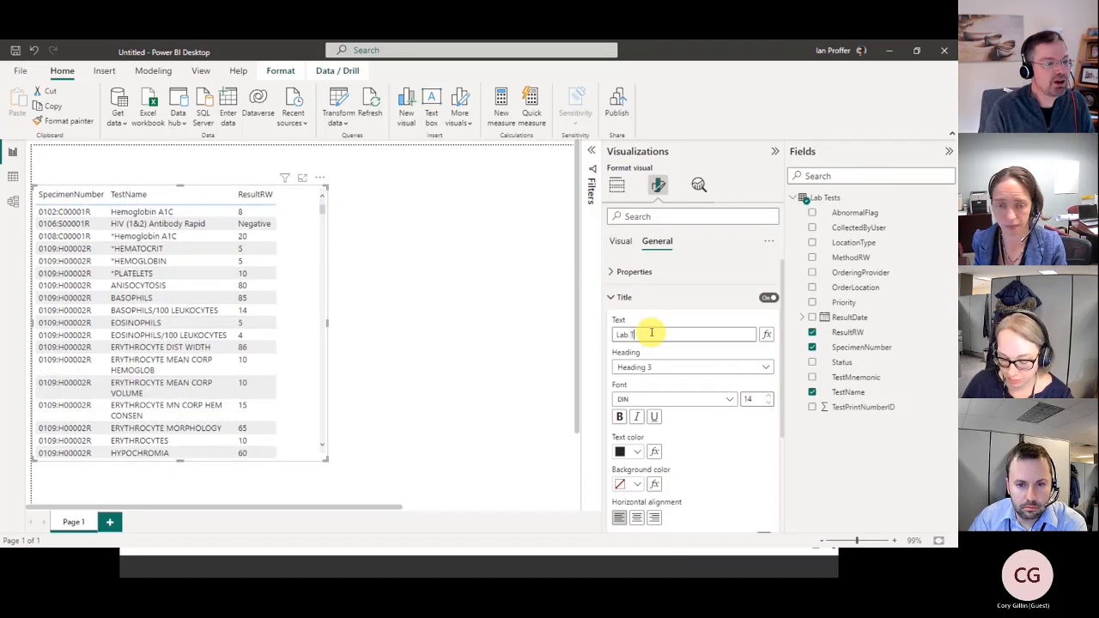
{"action": "key", "text": "Return"}
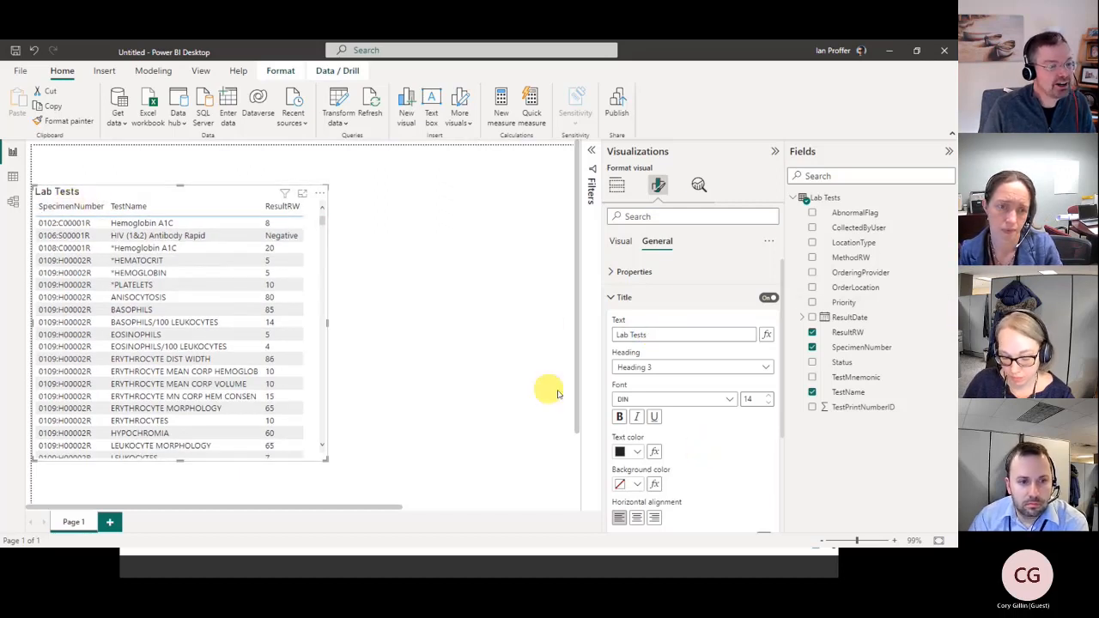
{"action": "left_click", "coordinate": [693, 371]}
{"action": "left_click", "coordinate": [694, 369]}
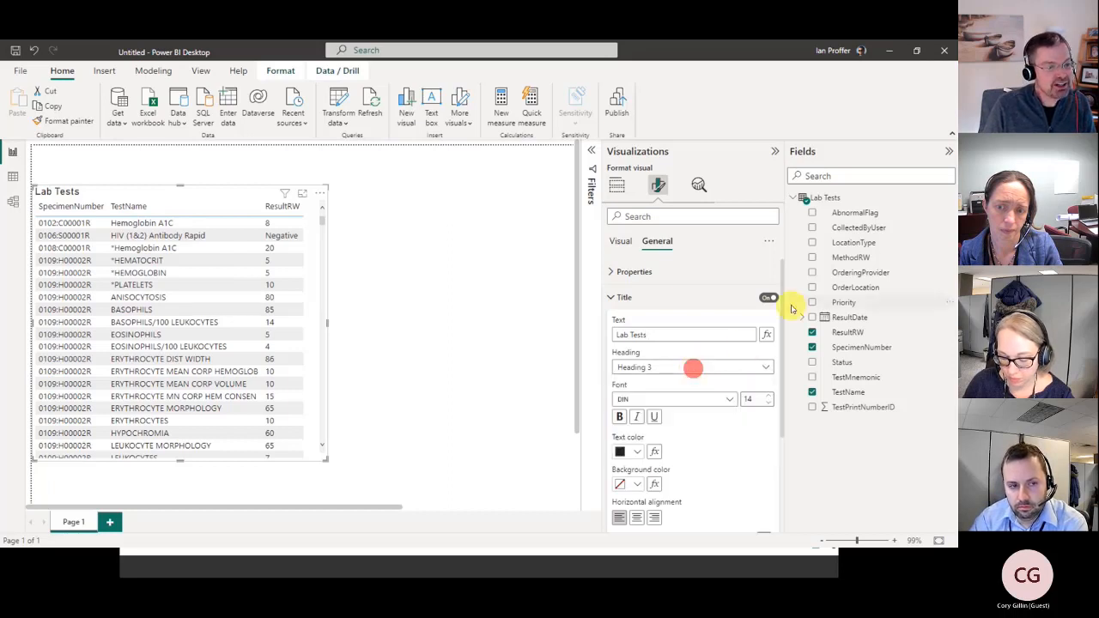
{"action": "scroll", "coordinate": [785, 311], "scroll_direction": "down", "scroll_amount": 3}
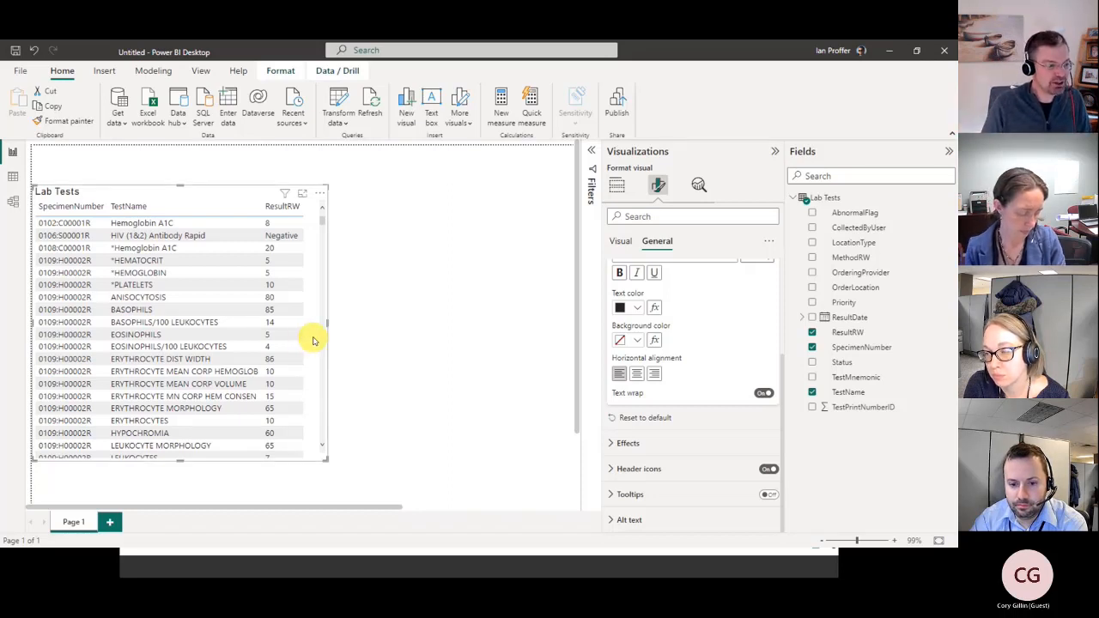
Narrow the table visual slightly to fit its columns and collapse the title settings.
{"action": "left_click_drag", "start_coordinate": [327, 325], "coordinate": [318, 326]}
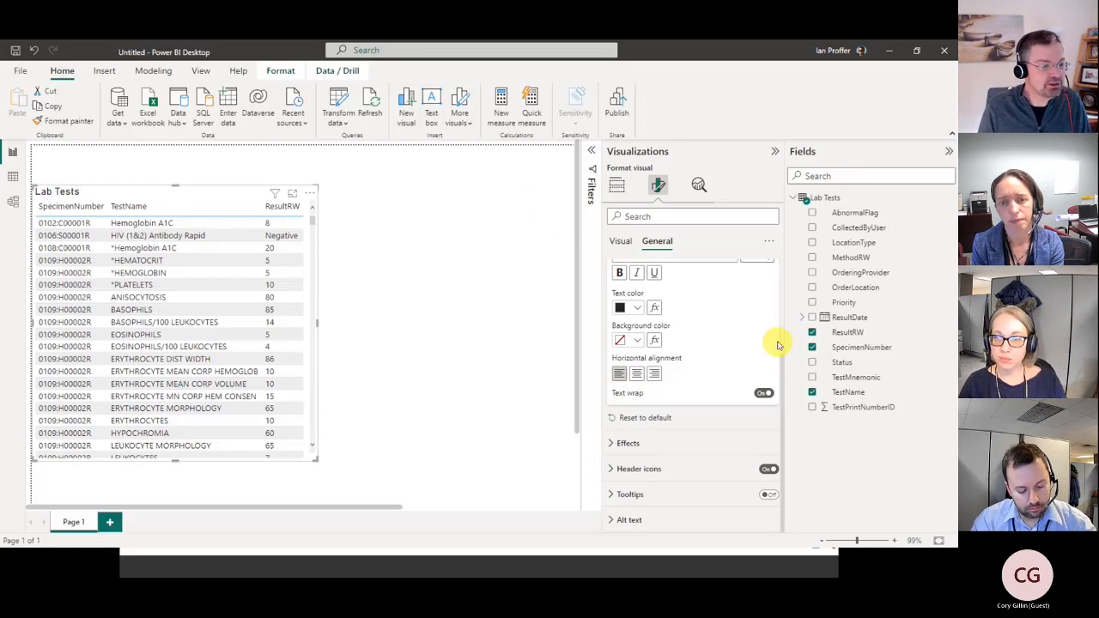
{"action": "scroll", "coordinate": [781, 364], "scroll_direction": "up", "scroll_amount": 5}
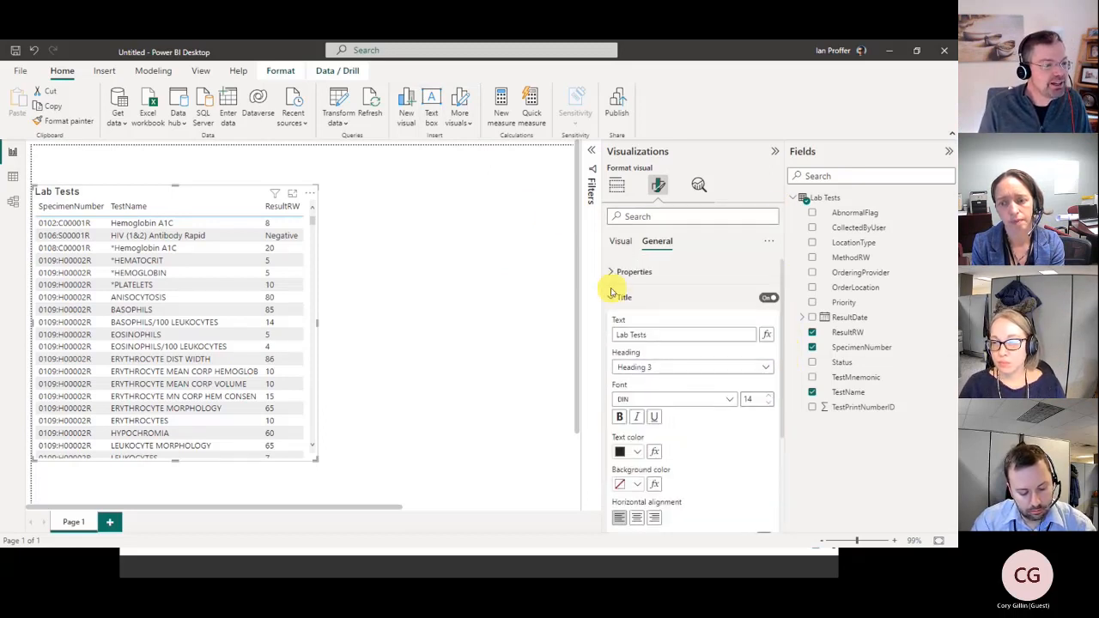
{"action": "left_click", "coordinate": [611, 298]}
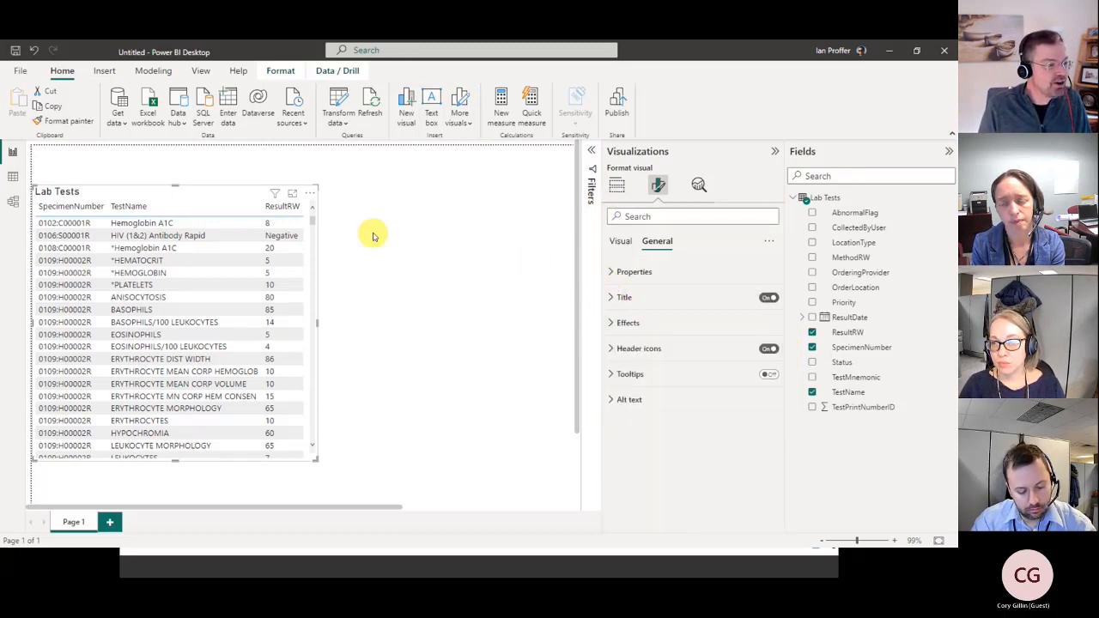
{"action": "left_click_drag", "start_coordinate": [318, 322], "coordinate": [322, 361]}
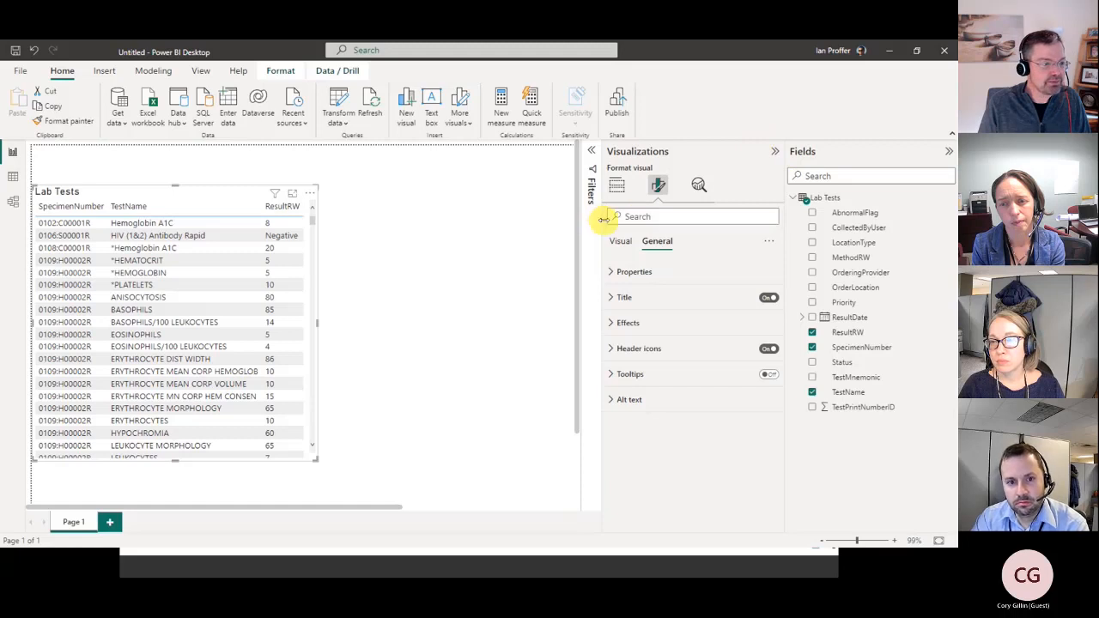
Narrow the Visualizations and Fields panes to give the report page more room.
{"action": "left_click_drag", "start_coordinate": [602, 219], "coordinate": [664, 234]}
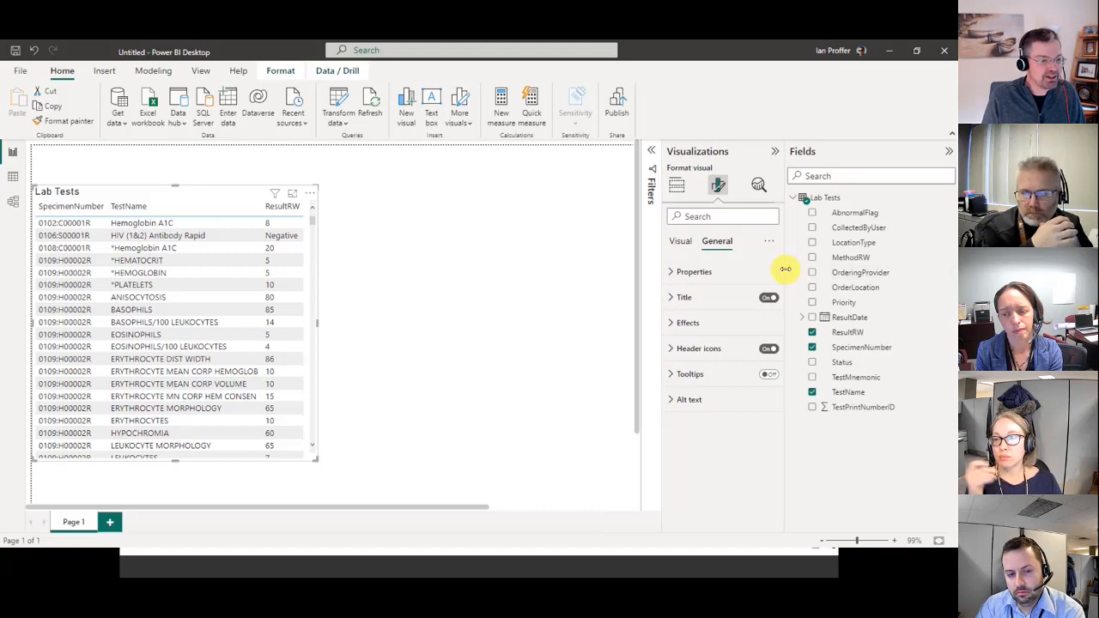
{"action": "left_click_drag", "start_coordinate": [784, 272], "coordinate": [804, 282]}
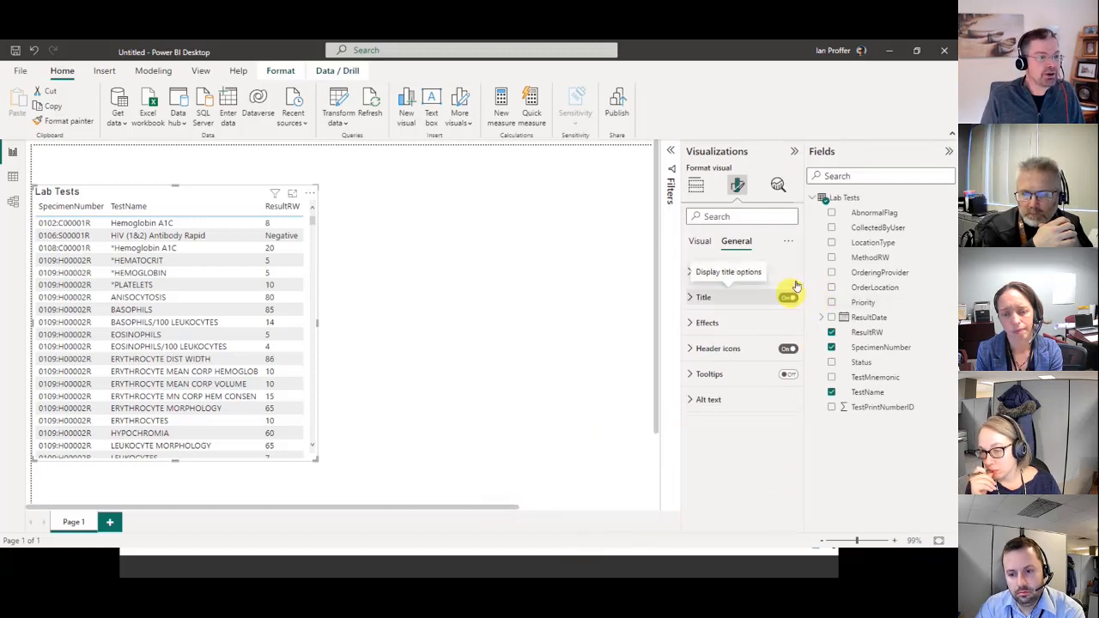
Collapse the Visualizations and Fields panes and view the report page at its fuller width.
{"action": "left_click", "coordinate": [791, 153]}
{"action": "left_click", "coordinate": [949, 151]}
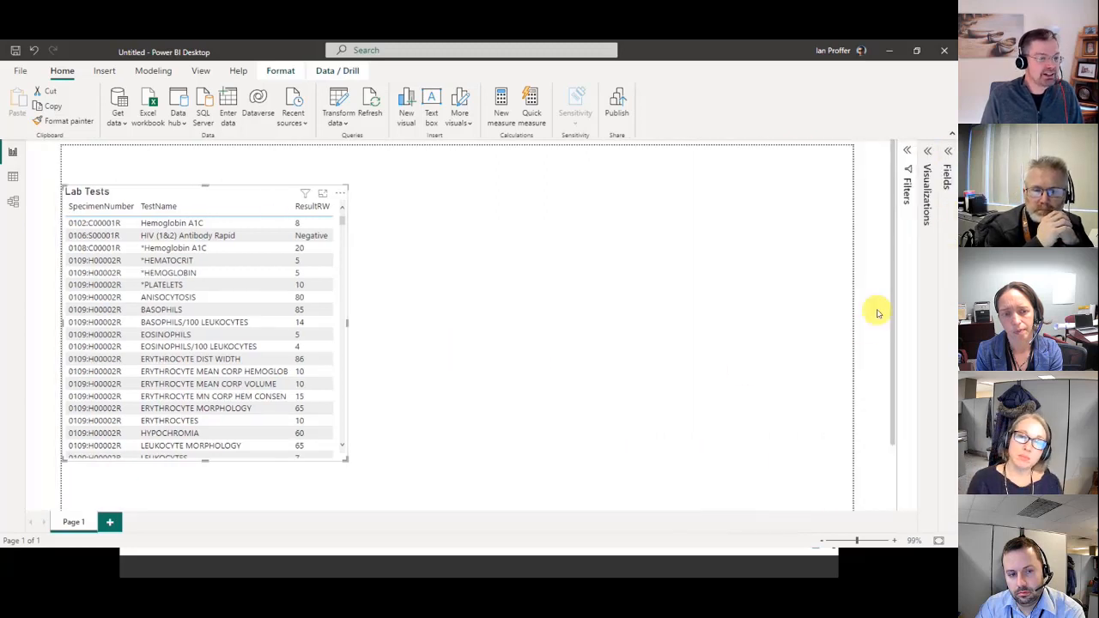
{"action": "left_click_drag", "start_coordinate": [894, 322], "coordinate": [891, 270]}
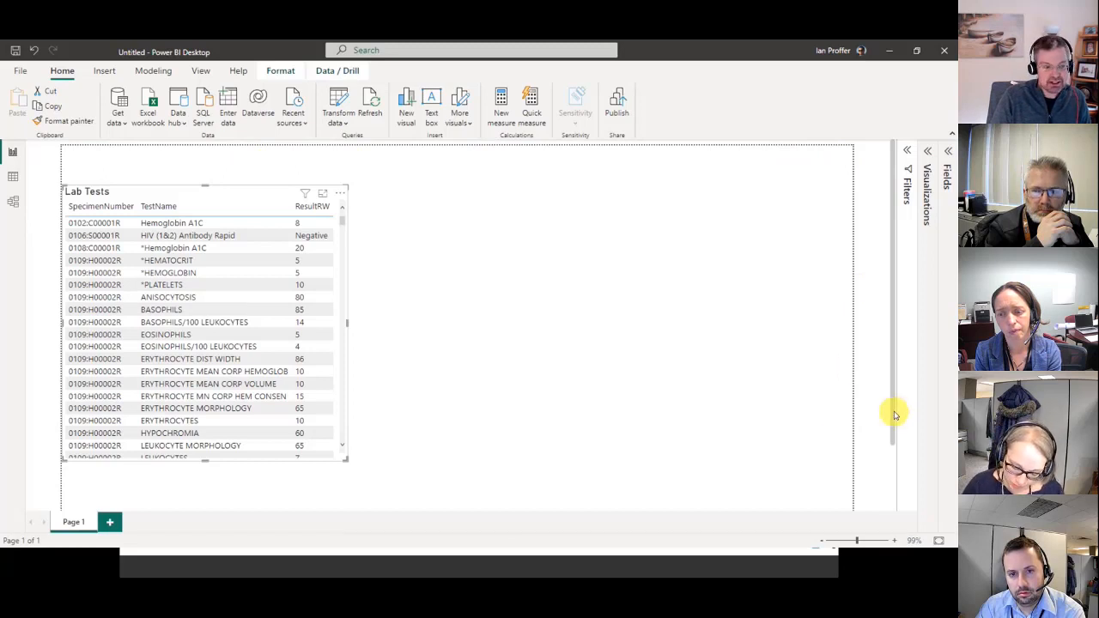
{"action": "left_click_drag", "start_coordinate": [894, 414], "coordinate": [888, 282]}
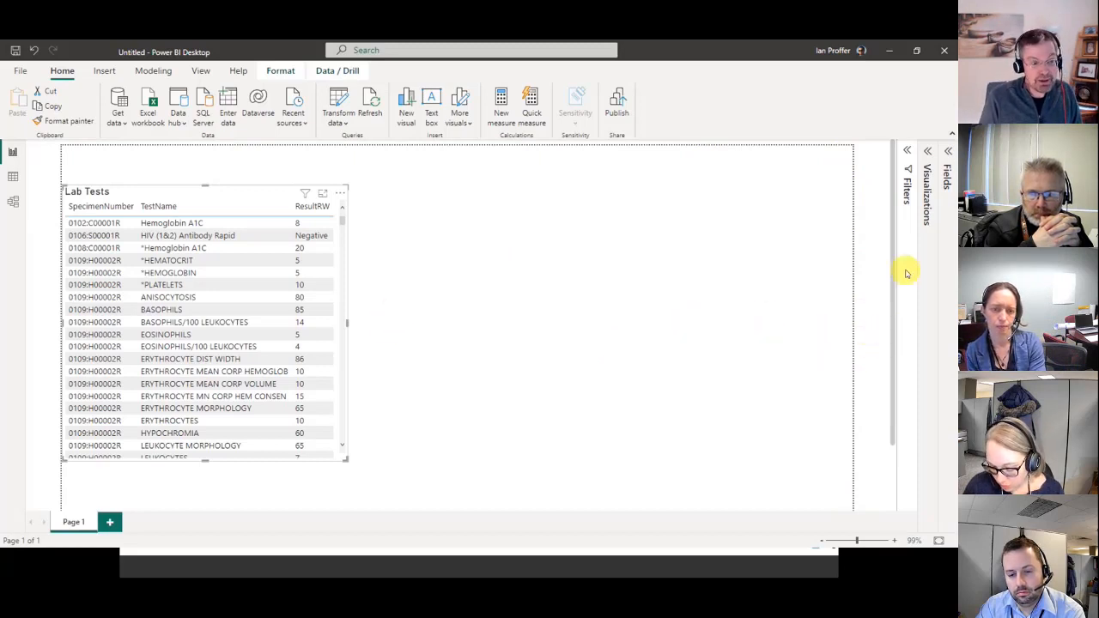
Reopen the Visualizations and Fields panes and return to the build settings of the Lab Tests table.
{"action": "left_click", "coordinate": [926, 153]}
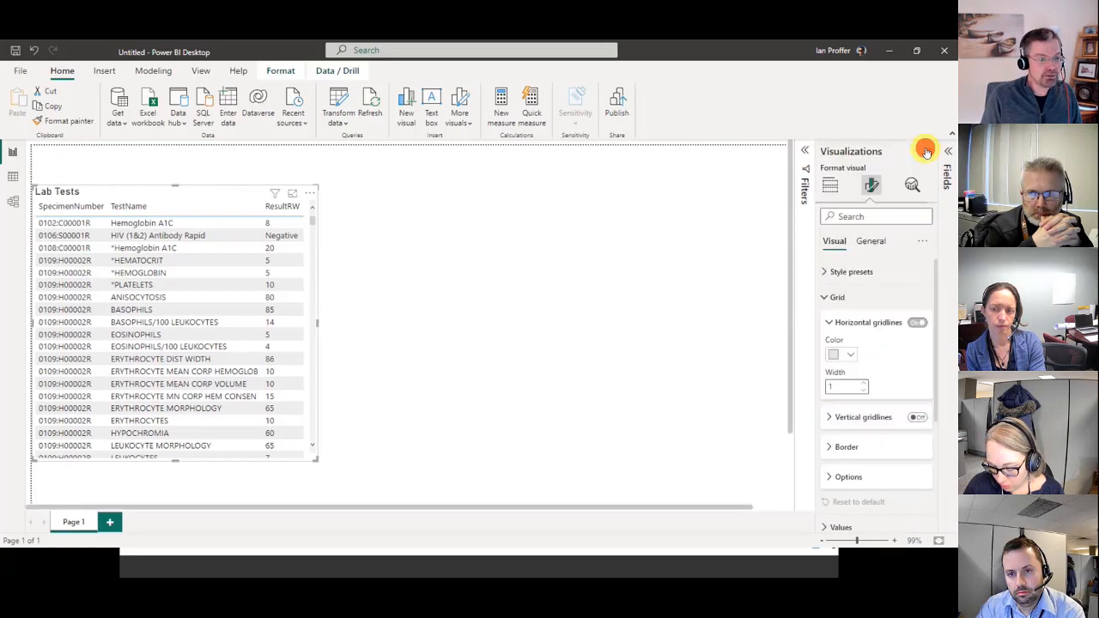
{"action": "left_click", "coordinate": [949, 153]}
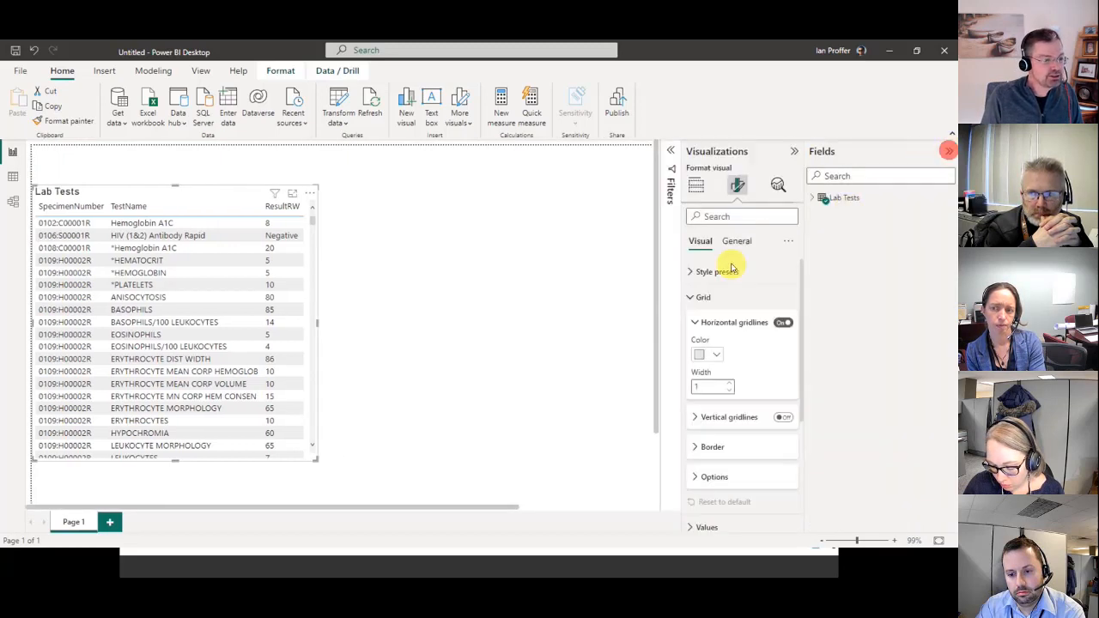
{"action": "left_click", "coordinate": [696, 186]}
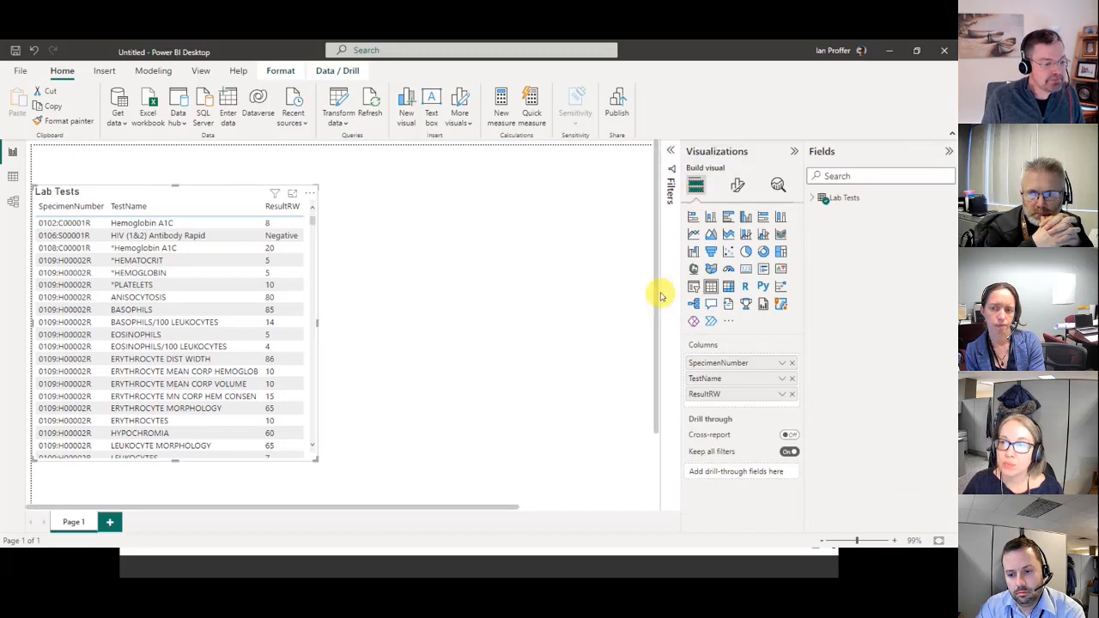
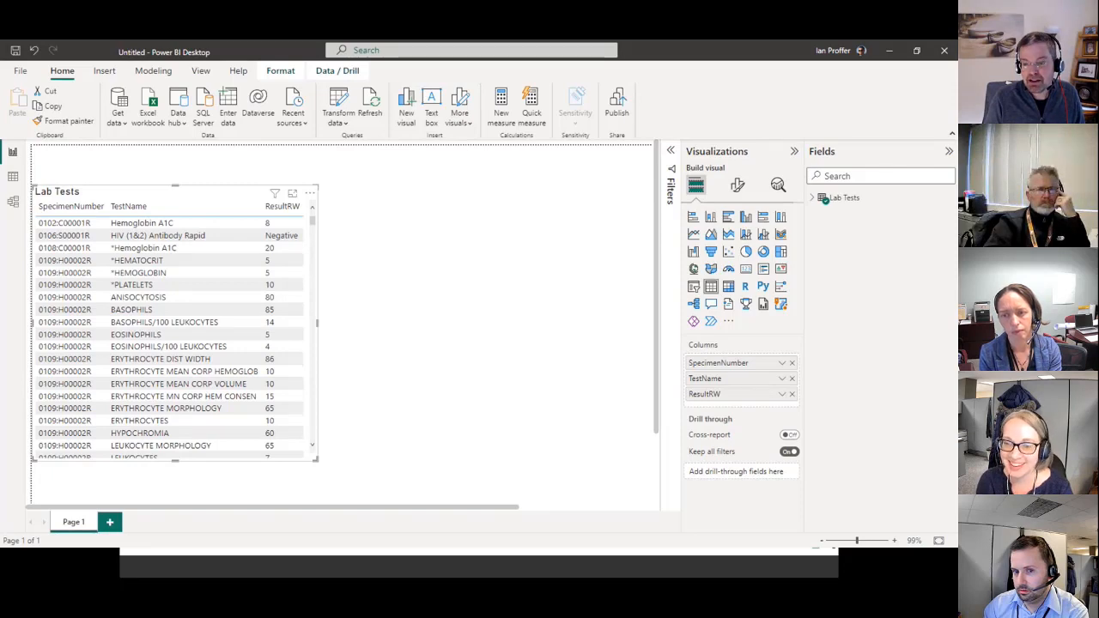
{"action": "key", "text": "super+d"}
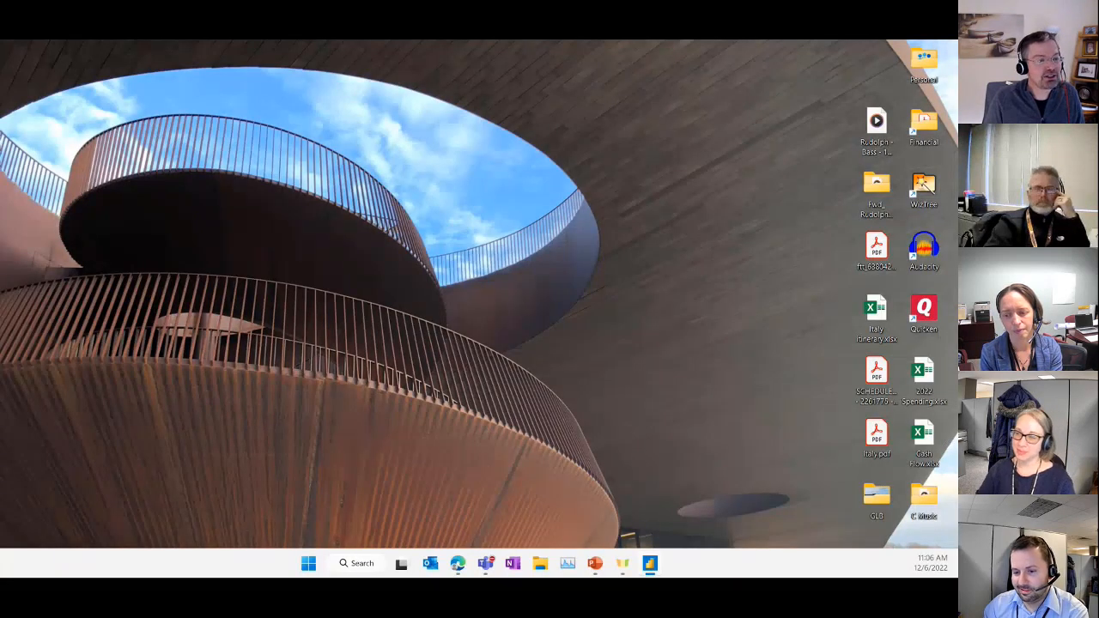
{"action": "key", "text": "super+d"}
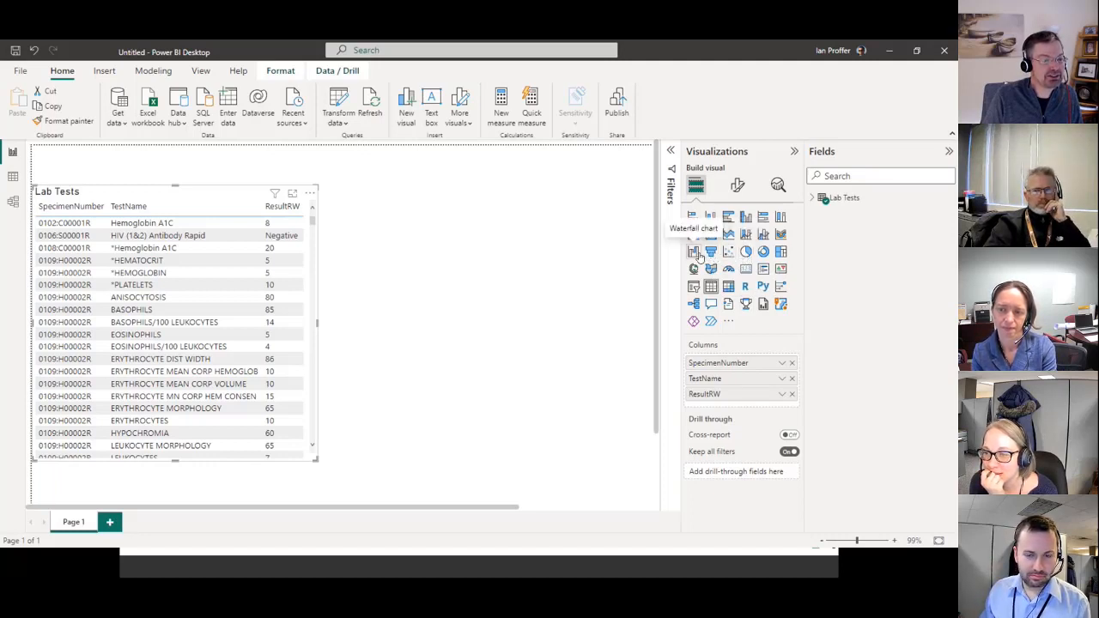
Add an empty clustered column chart beside the Lab Tests table and widen the Visualizations pane.
{"action": "left_click", "coordinate": [533, 226]}
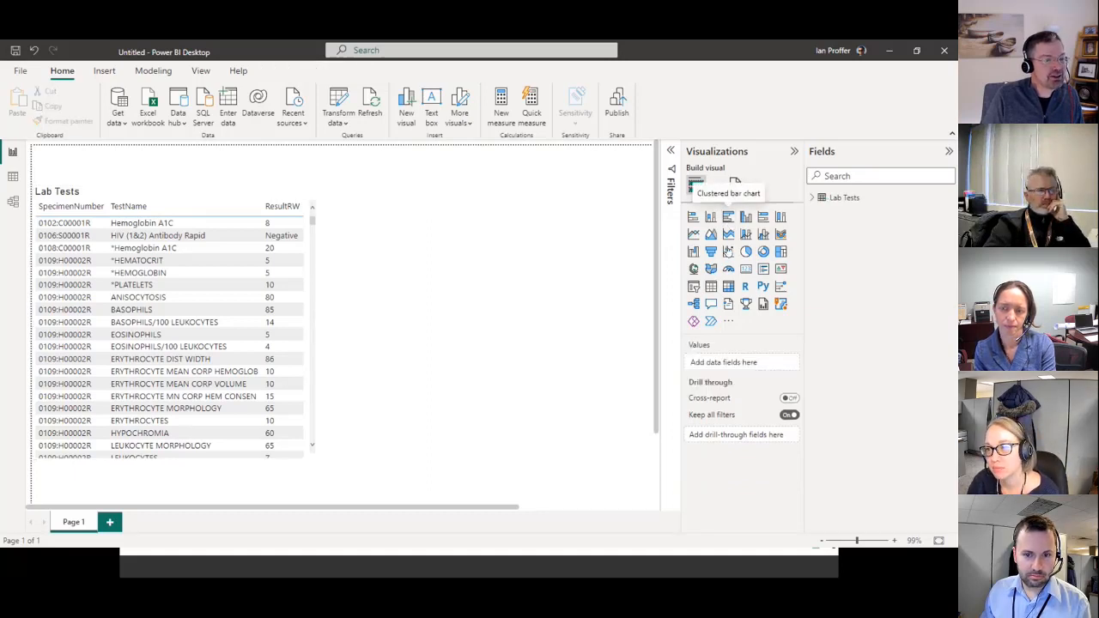
{"action": "left_click", "coordinate": [749, 218]}
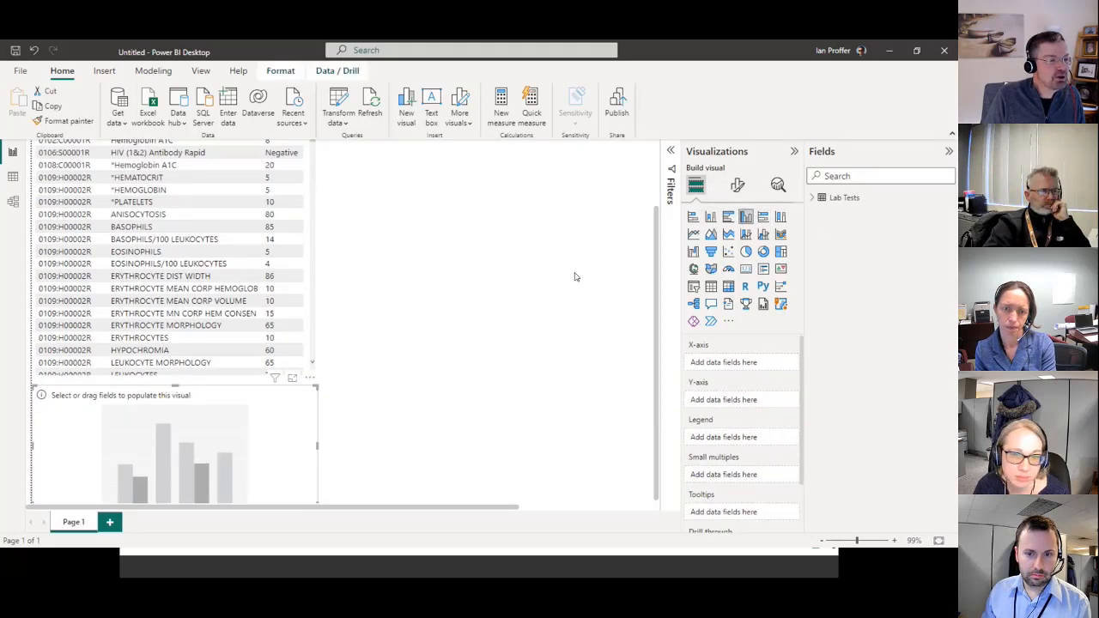
{"action": "left_click_drag", "start_coordinate": [657, 268], "coordinate": [673, 199]}
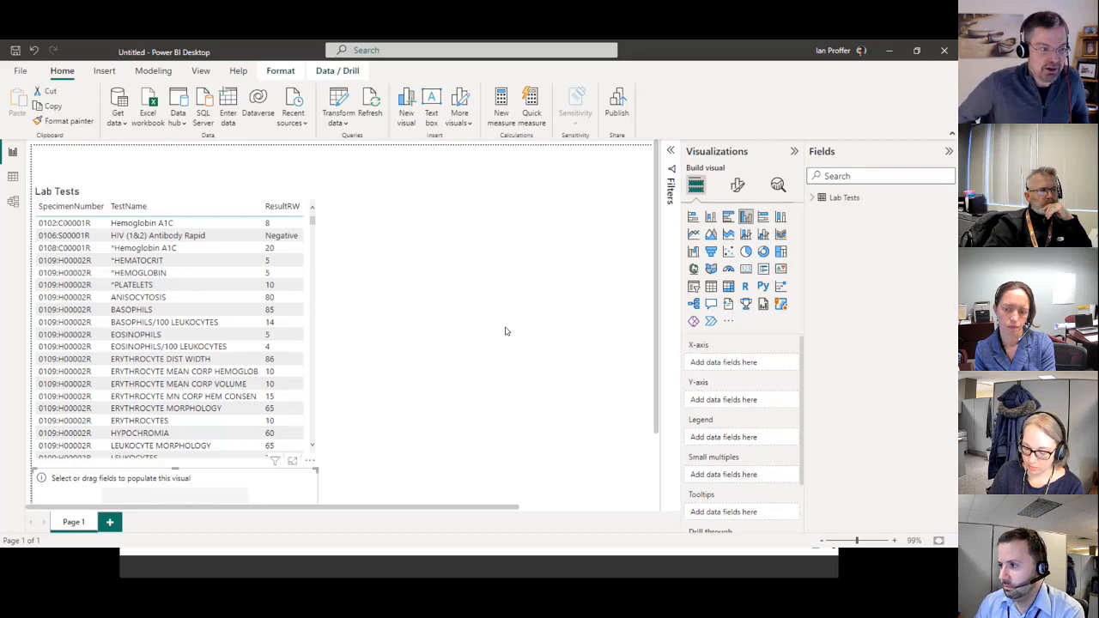
{"action": "scroll", "coordinate": [467, 289], "scroll_direction": "down", "scroll_amount": 2}
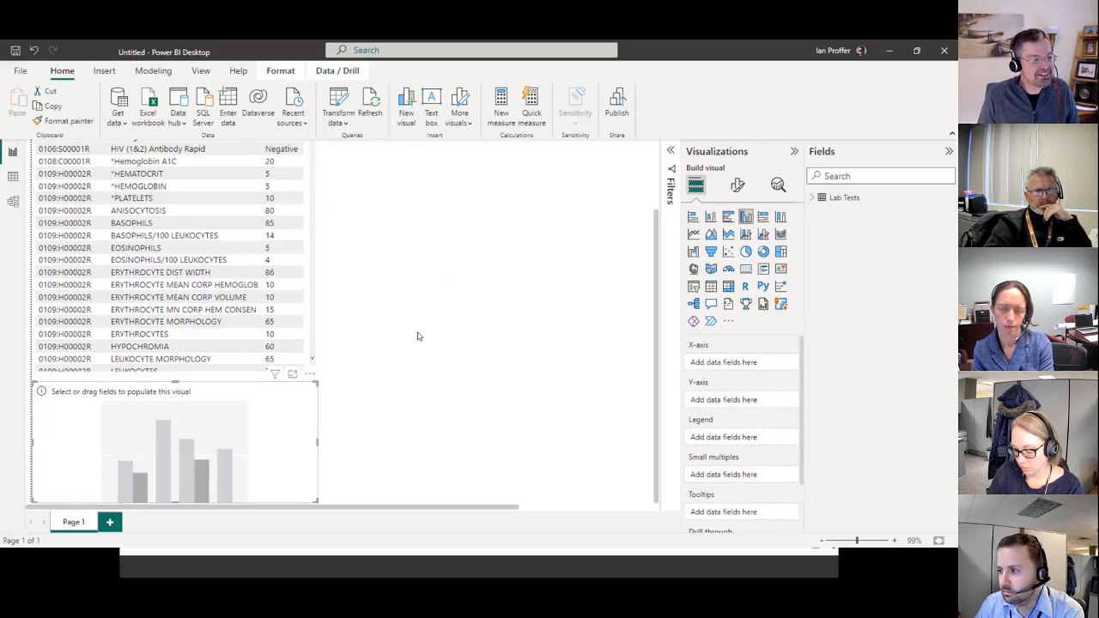
{"action": "scroll", "coordinate": [463, 343], "scroll_direction": "up", "scroll_amount": 2}
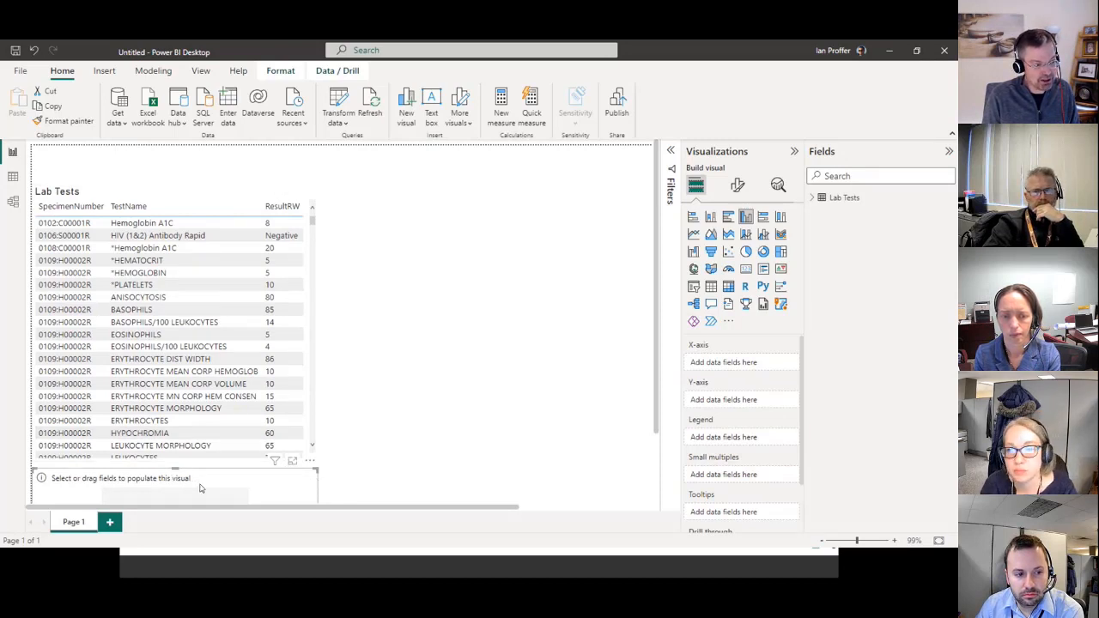
{"action": "left_click_drag", "start_coordinate": [200, 488], "coordinate": [495, 214]}
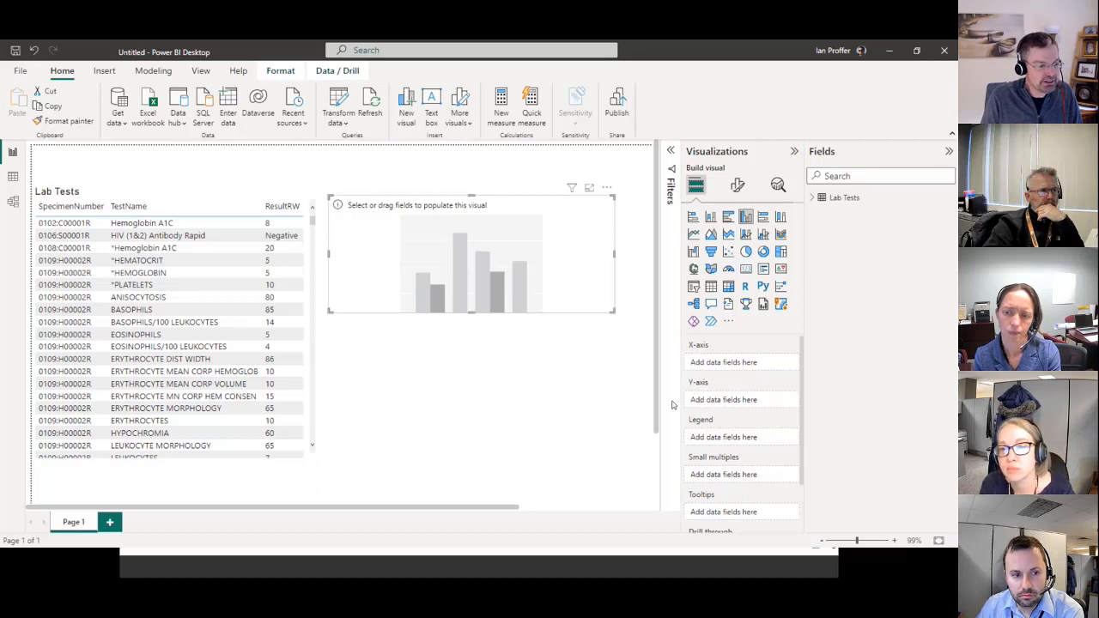
{"action": "left_click_drag", "start_coordinate": [681, 230], "coordinate": [624, 266]}
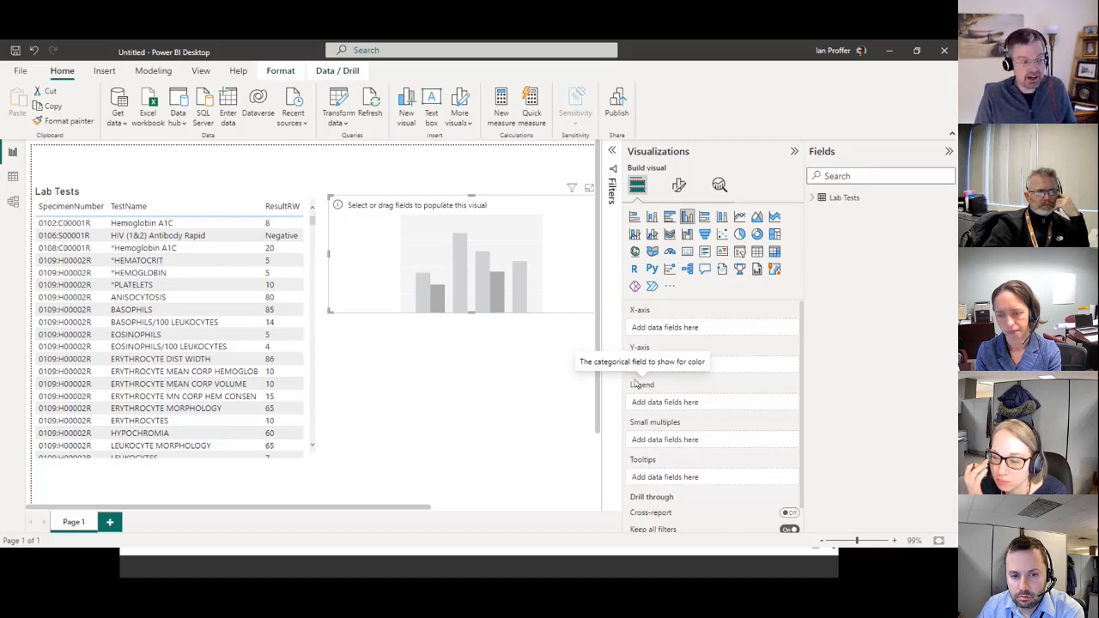
Reorder the Lab Tests table's columns so TestName comes before SpecimenNumber.
{"action": "left_click", "coordinate": [232, 193]}
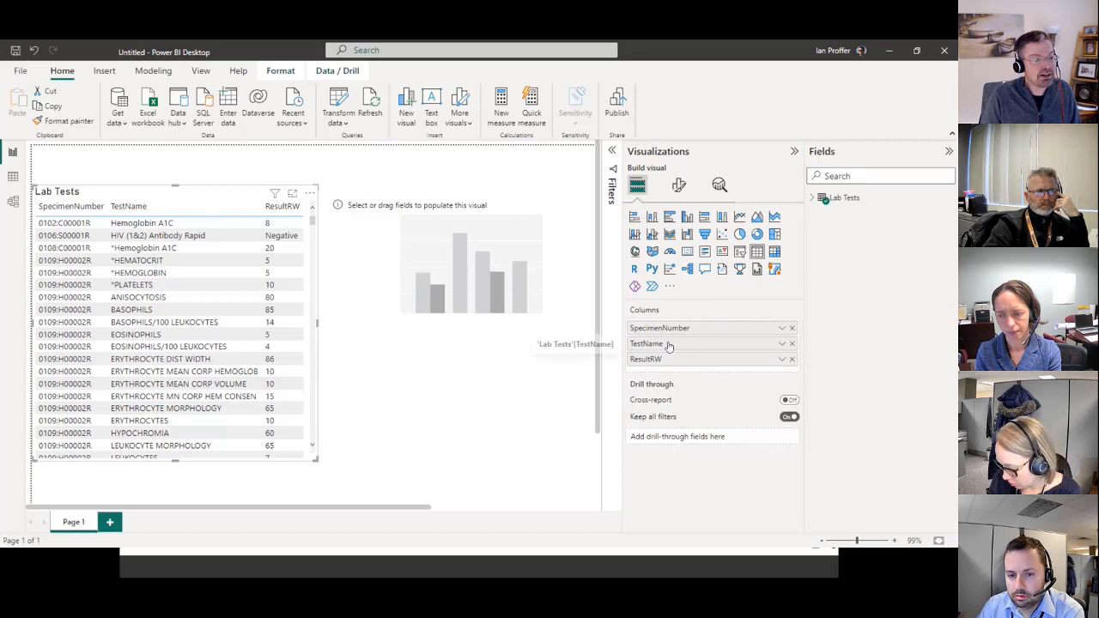
{"action": "left_click_drag", "start_coordinate": [669, 346], "coordinate": [667, 328]}
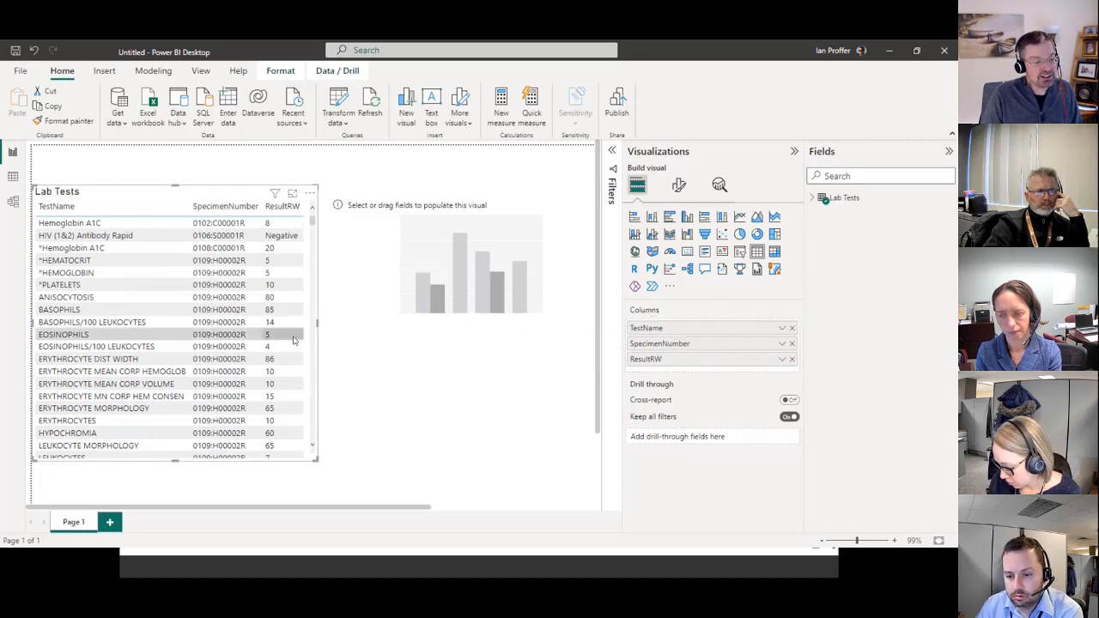
Add the SpecimenNumber field from Lab Tests to the column chart's Y-axis.
{"action": "left_click", "coordinate": [386, 308]}
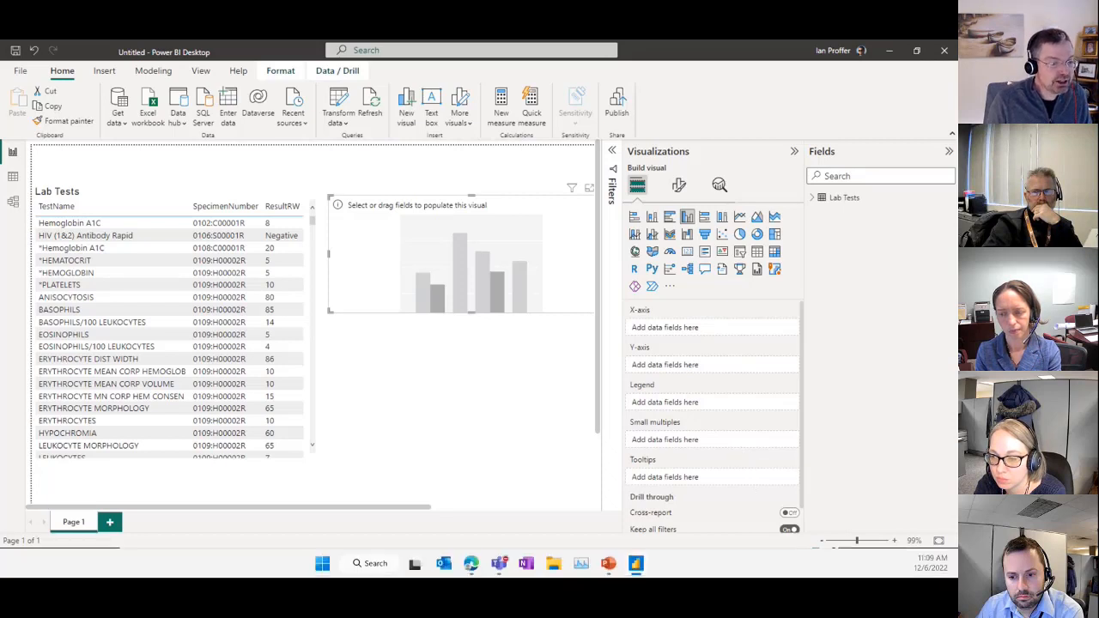
{"action": "left_click", "coordinate": [830, 197]}
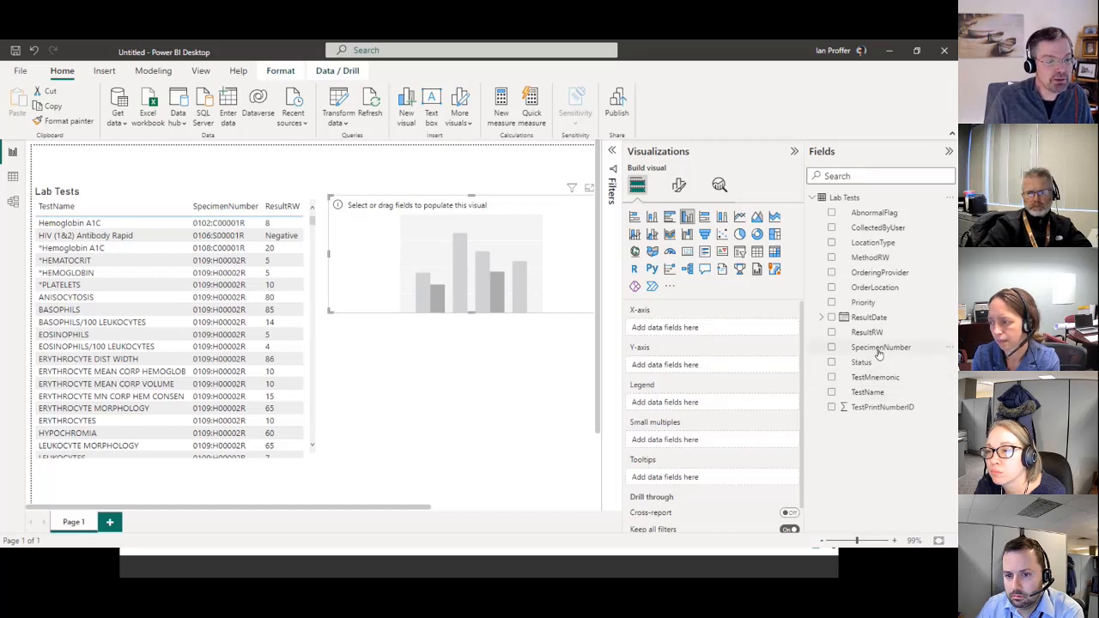
{"action": "left_click_drag", "start_coordinate": [878, 354], "coordinate": [697, 370]}
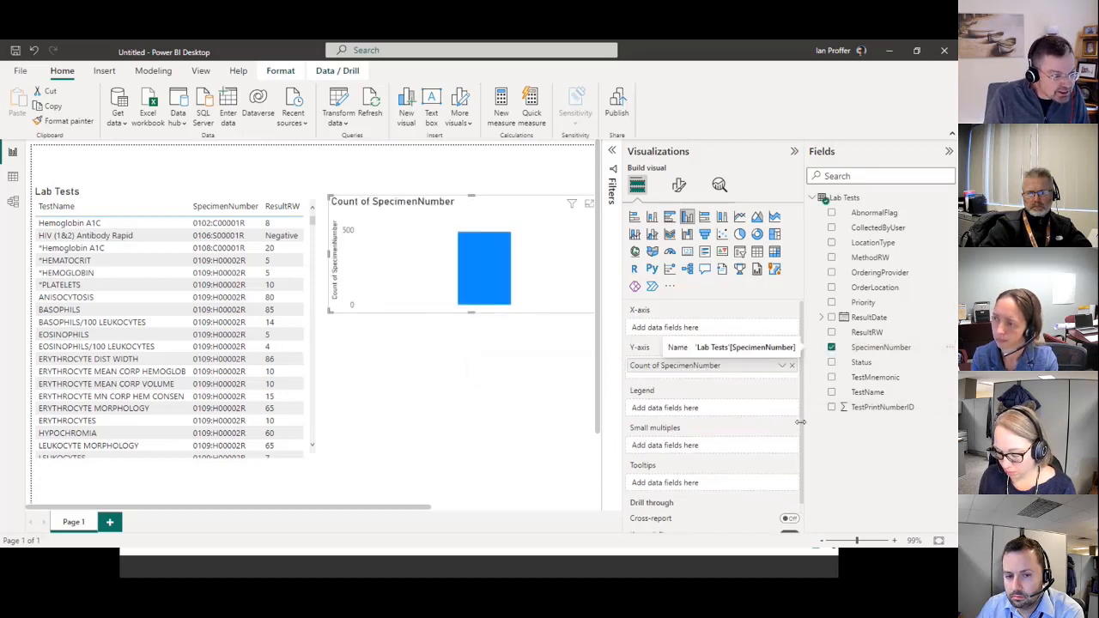
Narrow the Lab Tests table, shift the column chart closer to it, and clear the row highlight.
{"action": "left_click", "coordinate": [302, 355]}
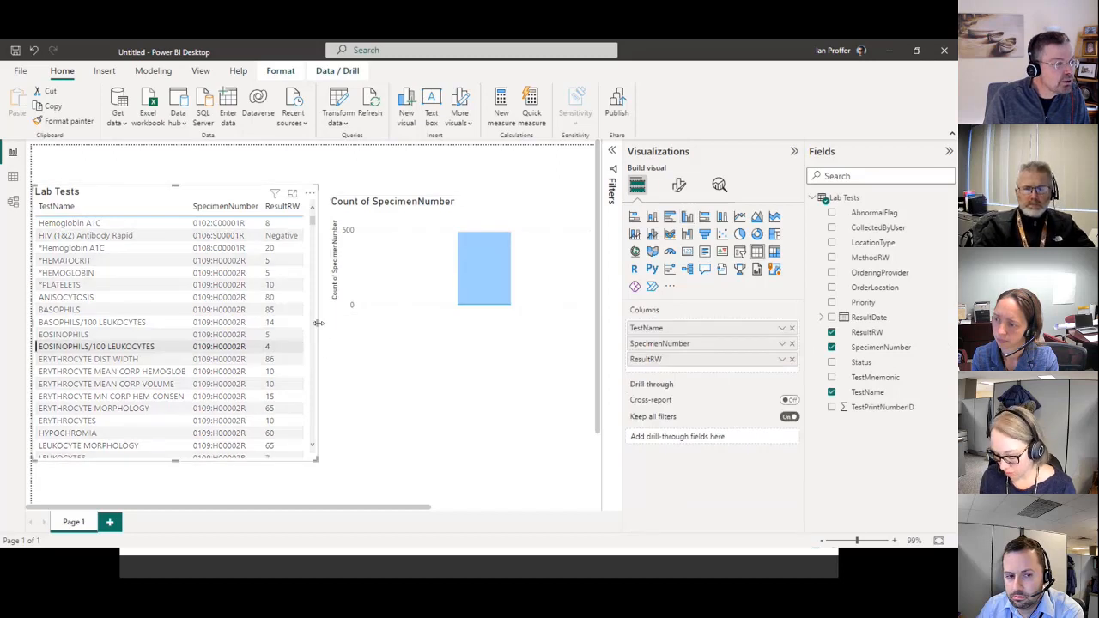
{"action": "left_click_drag", "start_coordinate": [317, 327], "coordinate": [246, 328]}
{"action": "left_click_drag", "start_coordinate": [330, 264], "coordinate": [273, 266]}
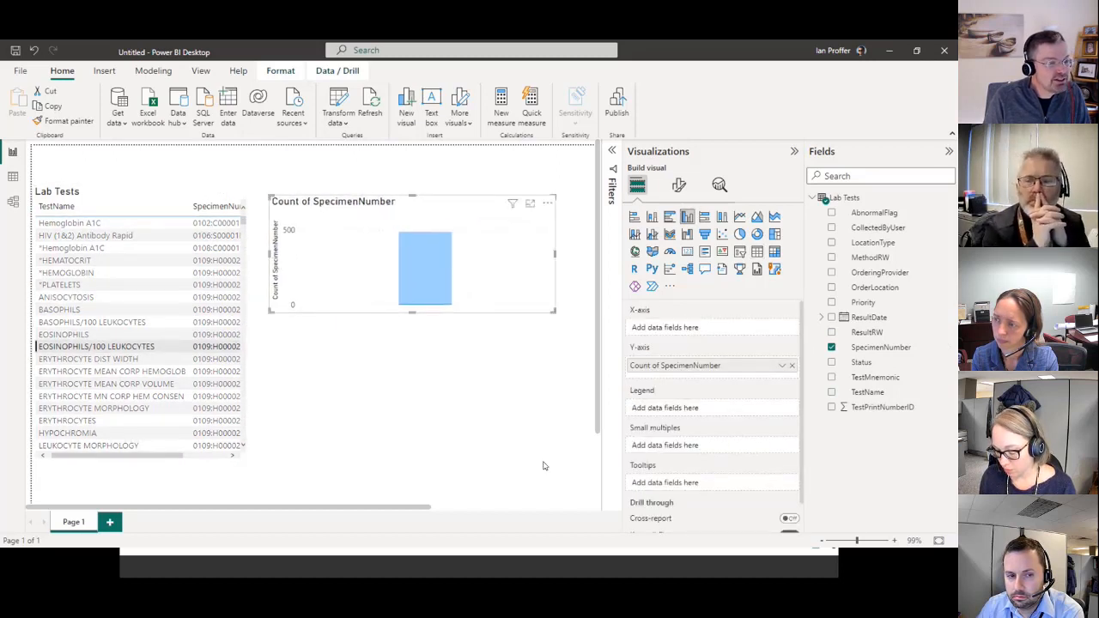
{"action": "left_click", "coordinate": [429, 280]}
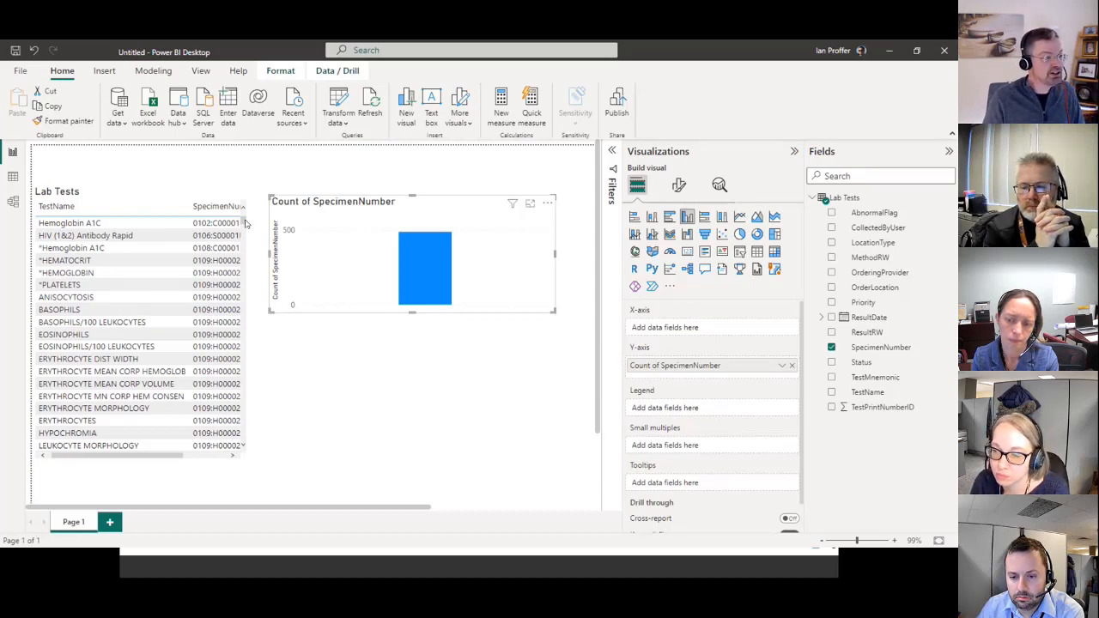
Change the aggregation of SpecimenNumber on the chart's Y-axis to Count (Distinct).
{"action": "left_click", "coordinate": [782, 366]}
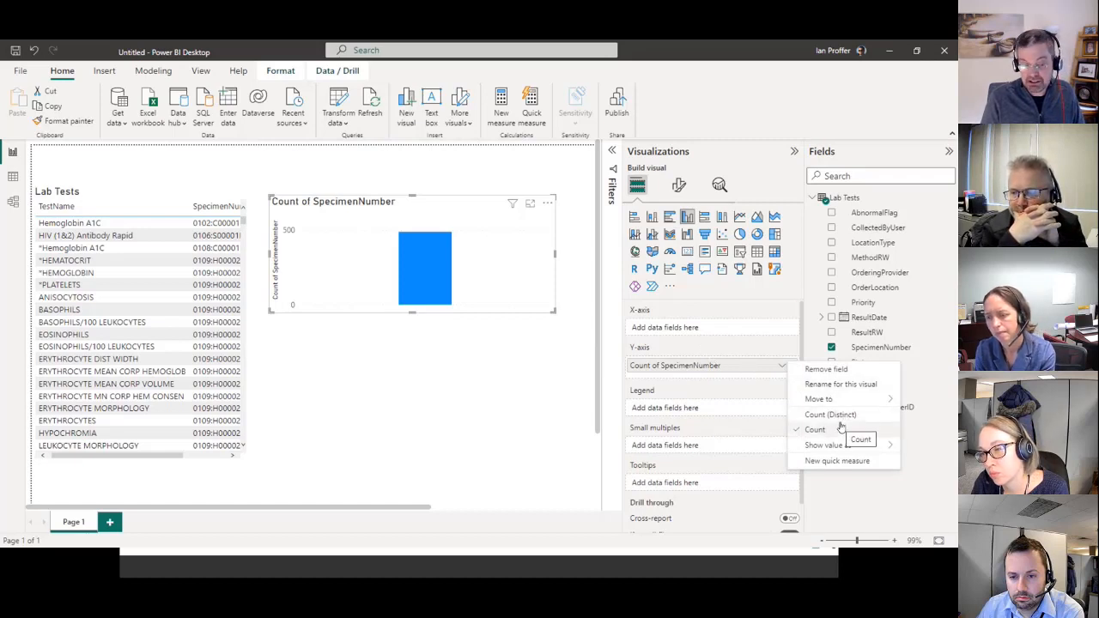
{"action": "mouse_move", "coordinate": [833, 448]}
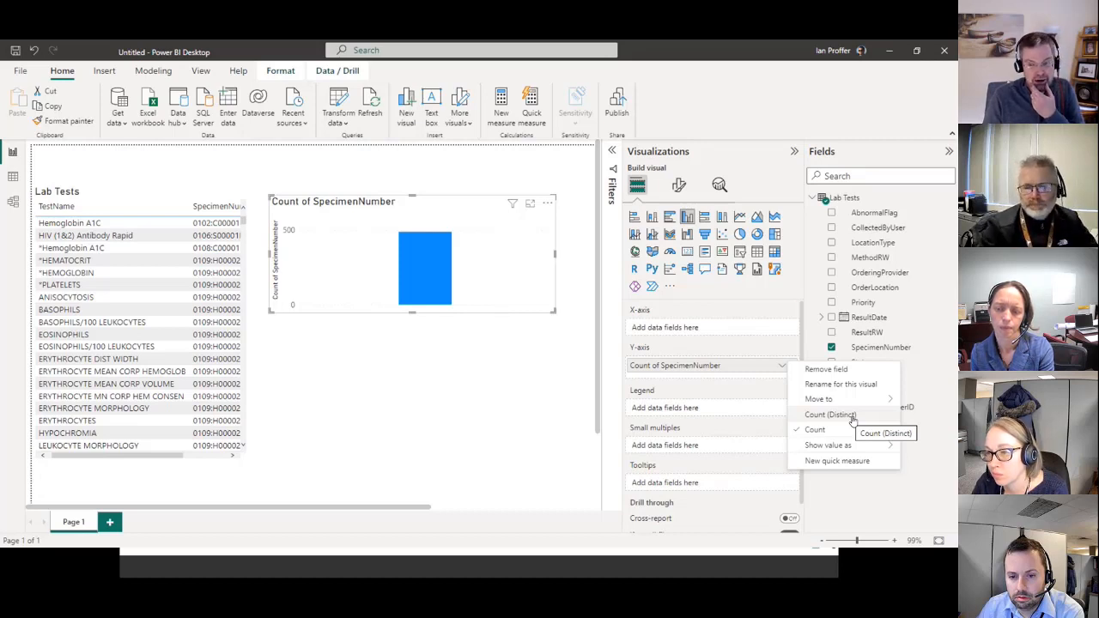
{"action": "left_click", "coordinate": [829, 415]}
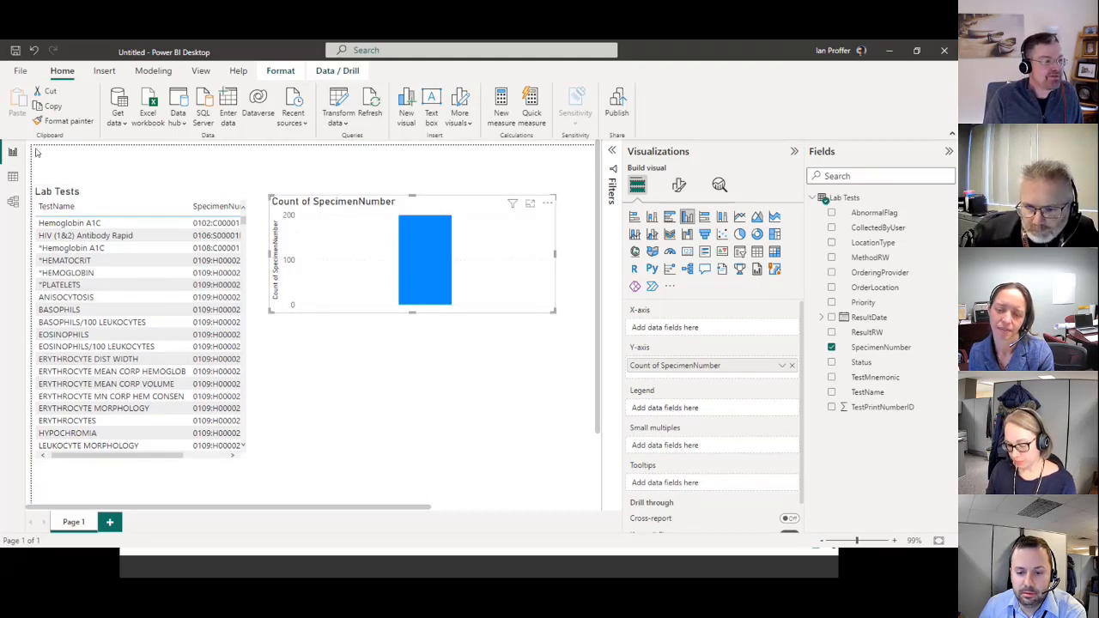
Examine the underlying Lab Tests rows in Data view and return to the report.
{"action": "left_click", "coordinate": [12, 177]}
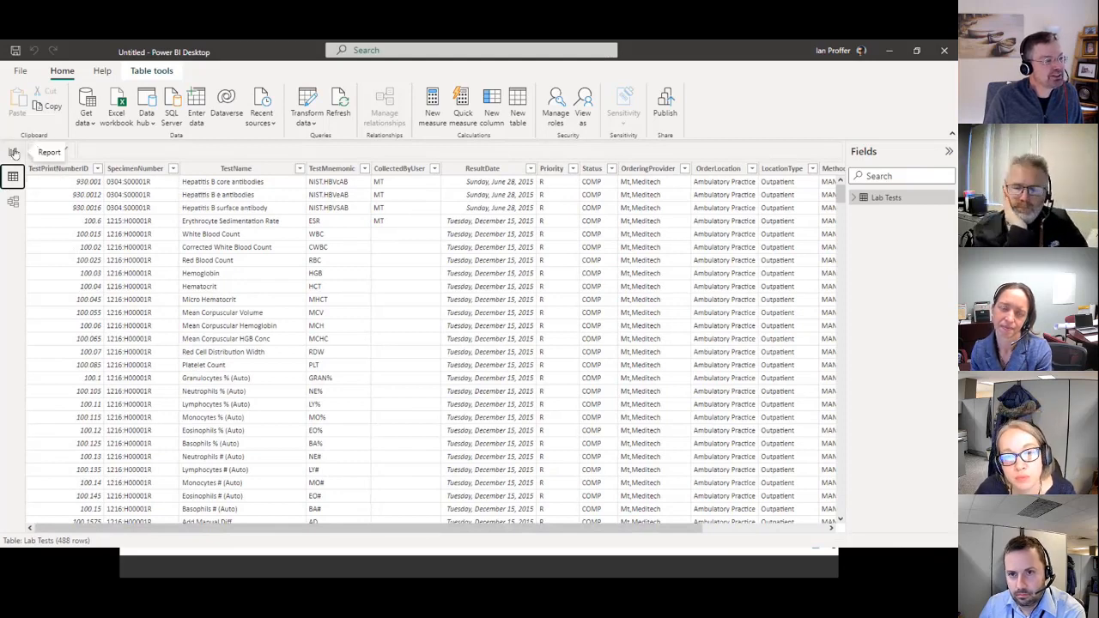
{"action": "left_click", "coordinate": [14, 152]}
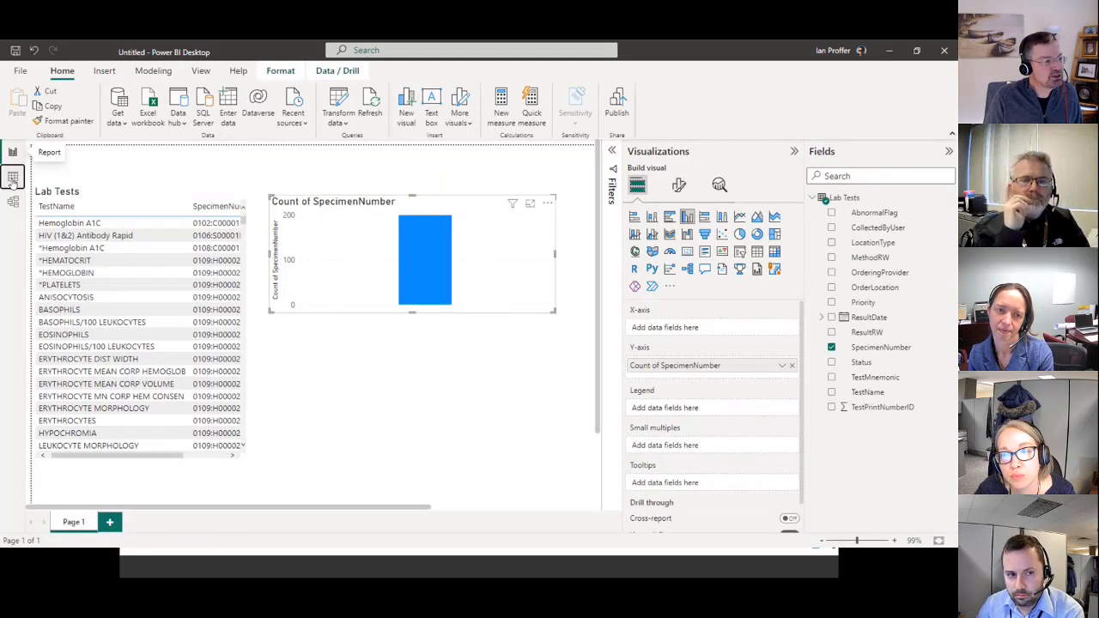
{"action": "left_click", "coordinate": [13, 178]}
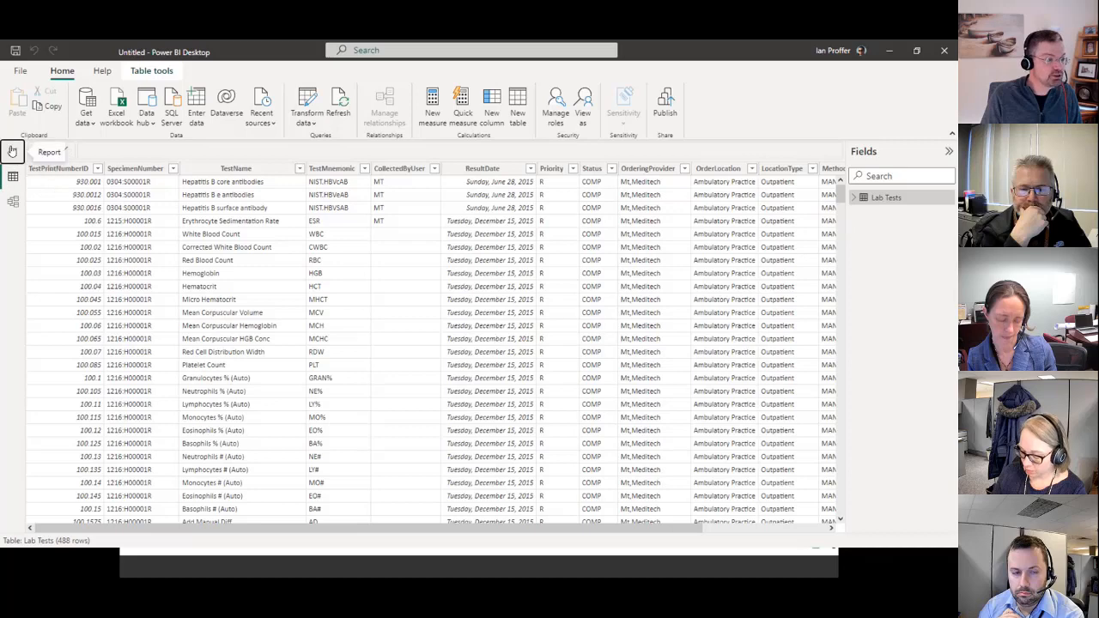
{"action": "left_click", "coordinate": [13, 151]}
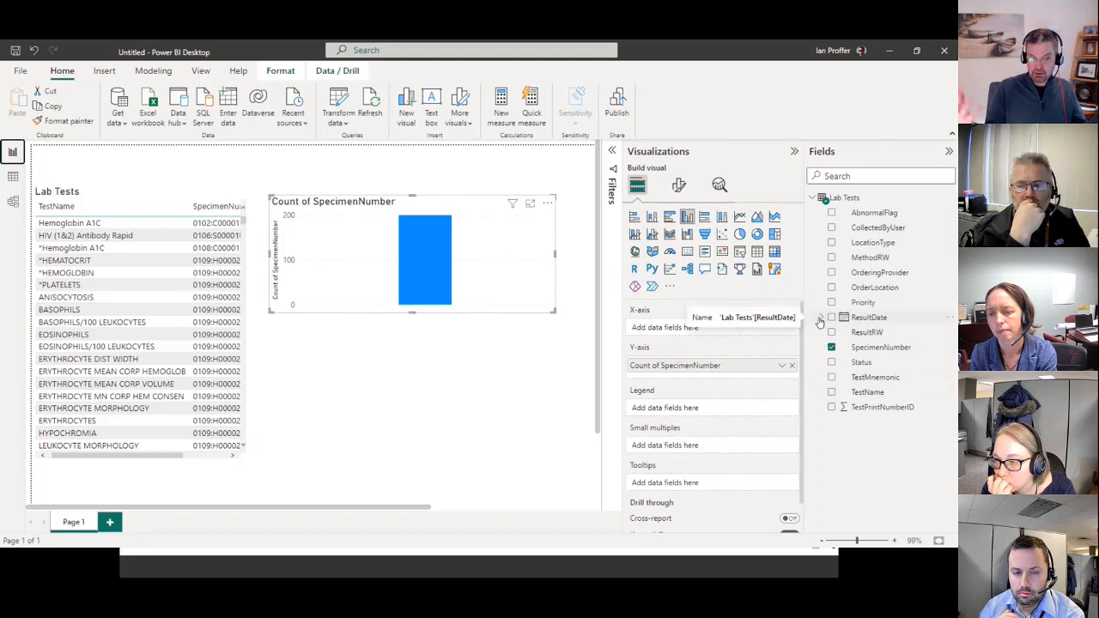
Expand the ResultDate field down to its Date Hierarchy levels and view the options for TestPrintNumberID.
{"action": "left_click", "coordinate": [821, 317]}
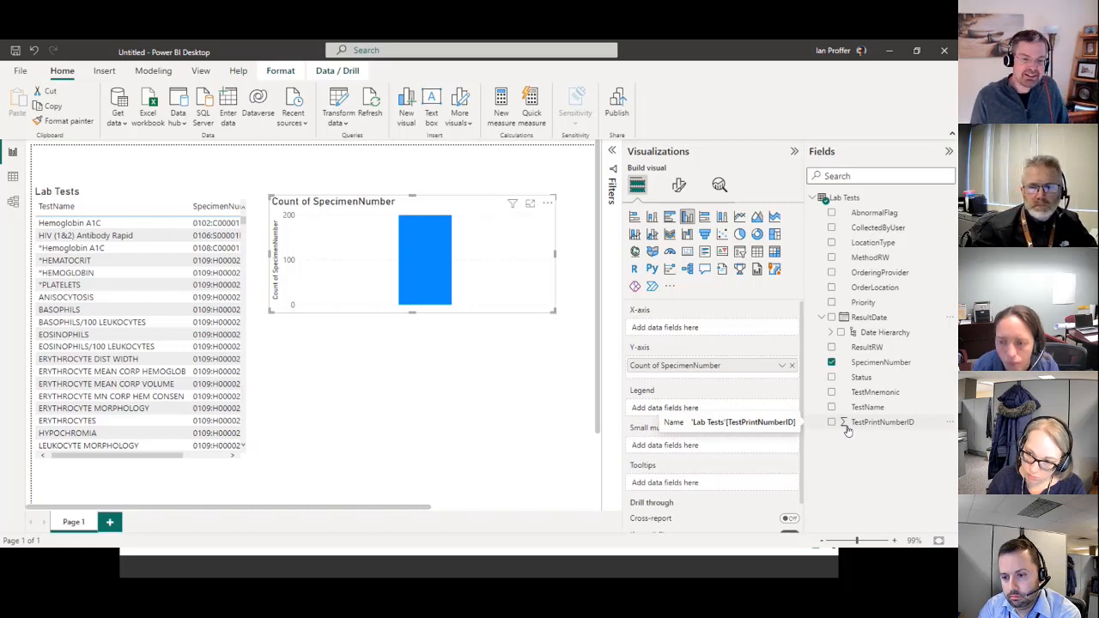
{"action": "left_click", "coordinate": [949, 422]}
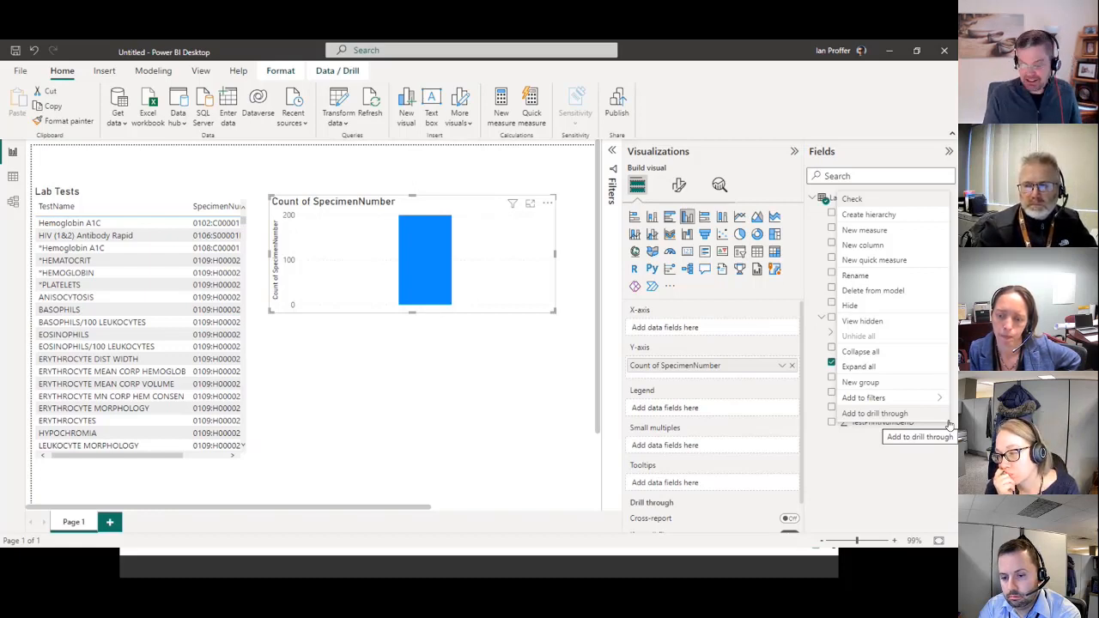
{"action": "left_click", "coordinate": [856, 476]}
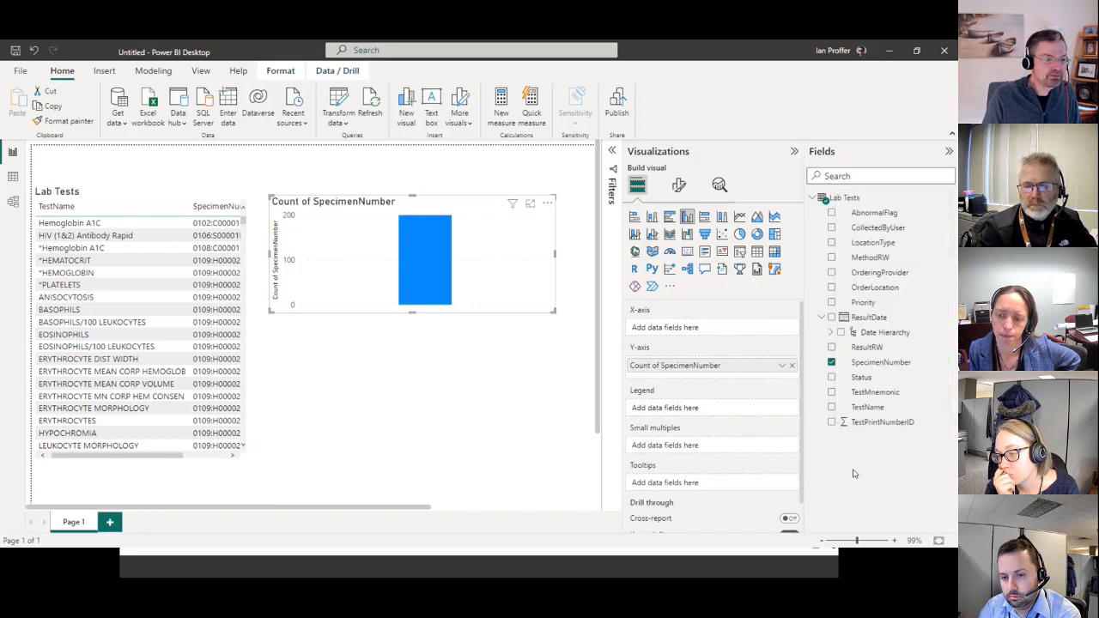
{"action": "left_click", "coordinate": [830, 332]}
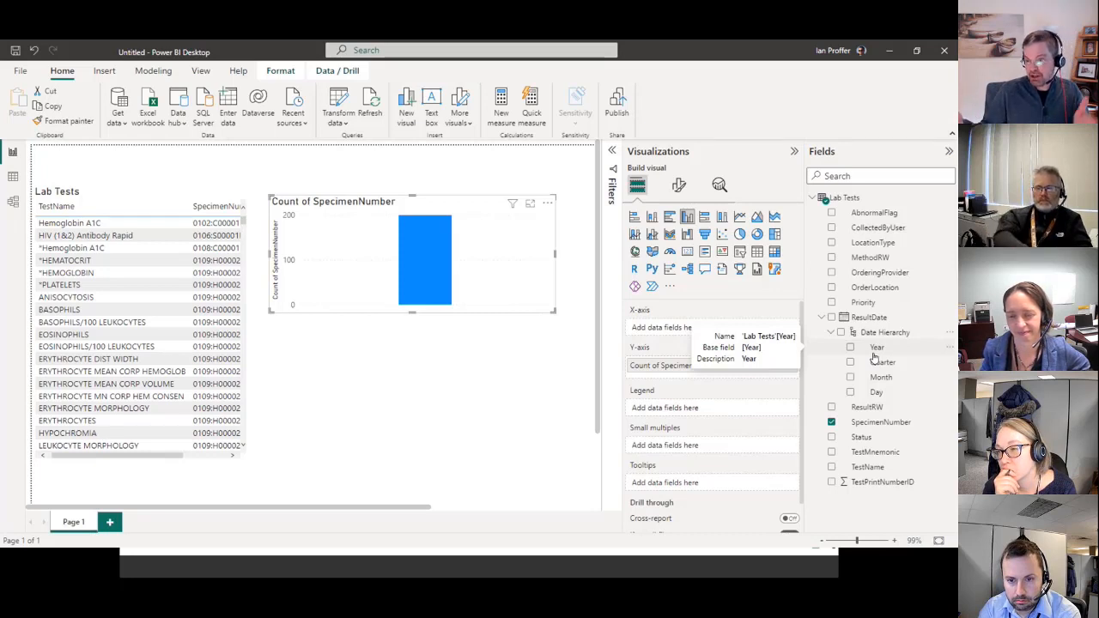
Plot the specimen-count chart by ResultDate Year on the X-axis, with OrderingProvider as the legend.
{"action": "left_click_drag", "start_coordinate": [876, 348], "coordinate": [716, 329]}
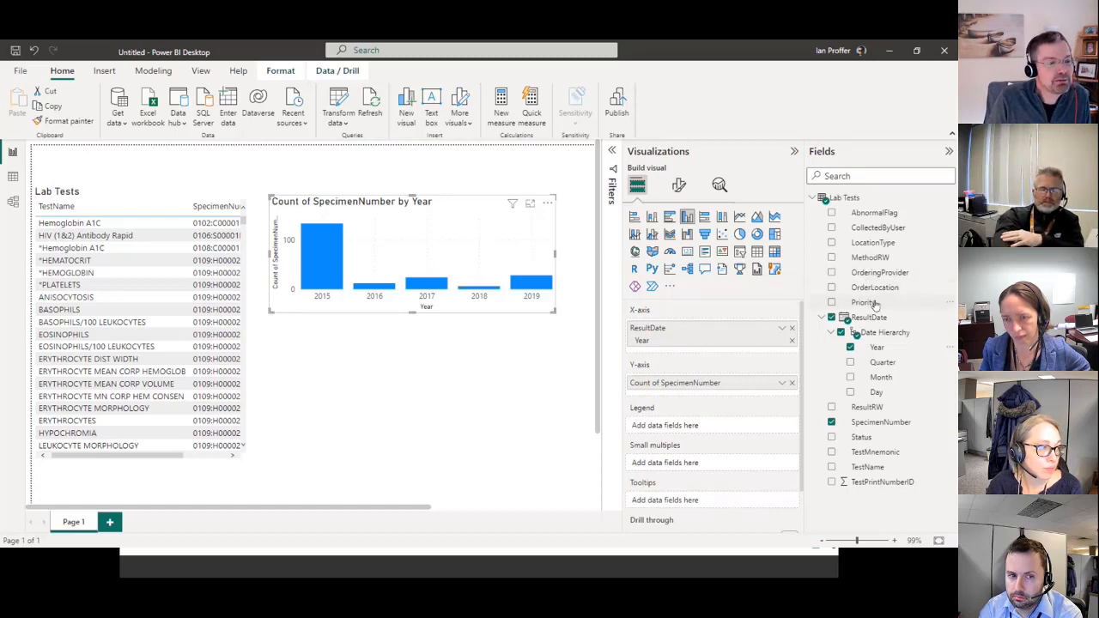
{"action": "left_click_drag", "start_coordinate": [875, 277], "coordinate": [721, 430]}
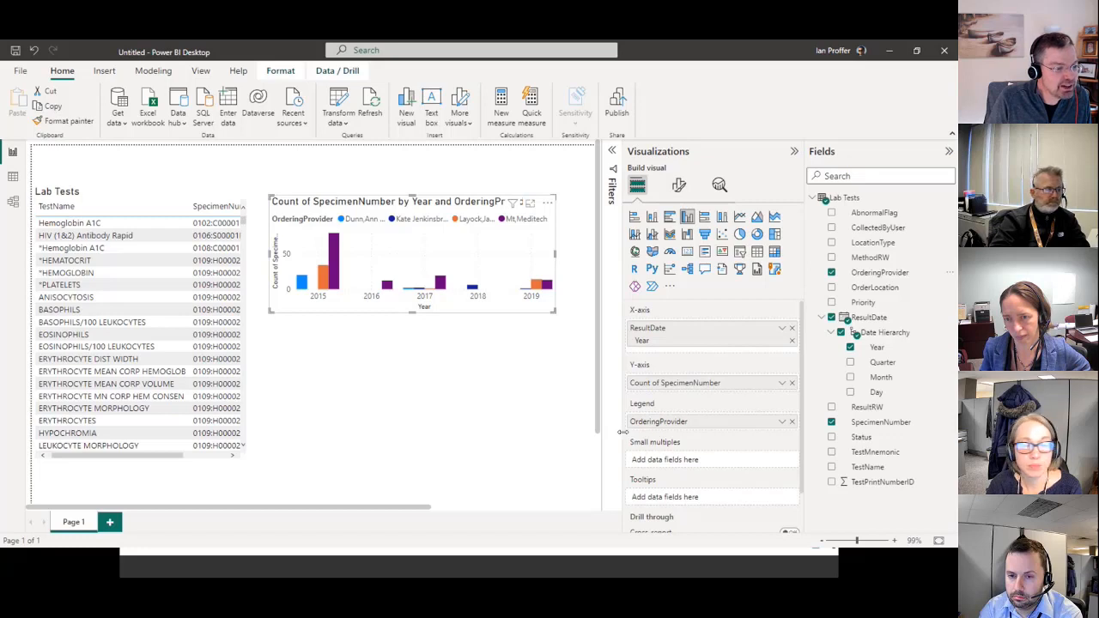
Enlarge the column chart to about the height of the Lab Tests table and narrow the Visualizations pane.
{"action": "left_click_drag", "start_coordinate": [620, 432], "coordinate": [656, 441]}
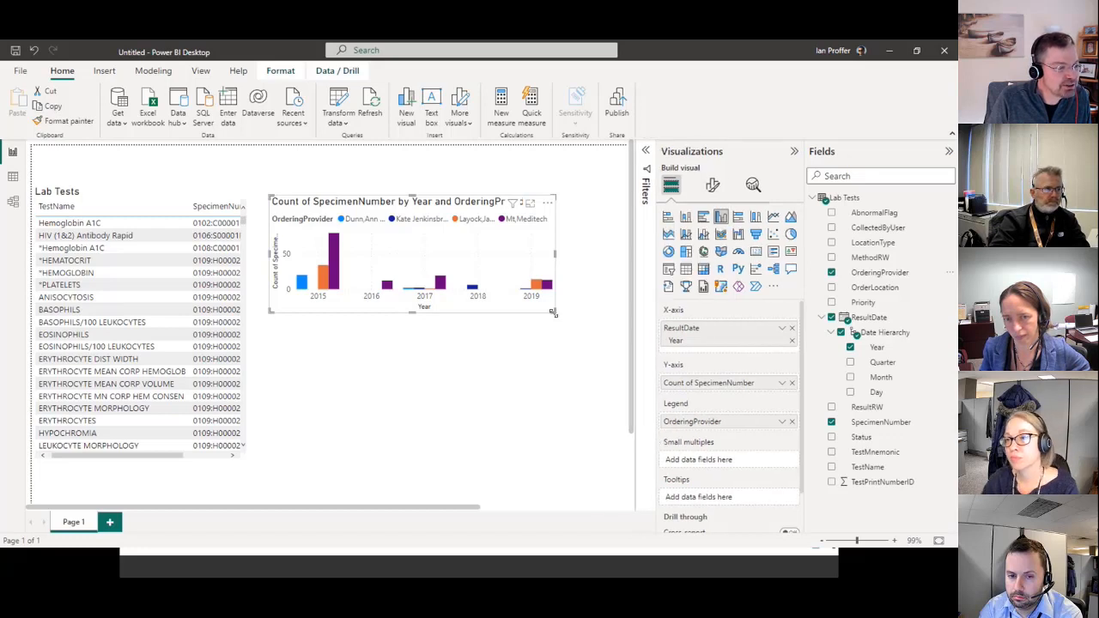
{"action": "left_click_drag", "start_coordinate": [553, 314], "coordinate": [610, 453]}
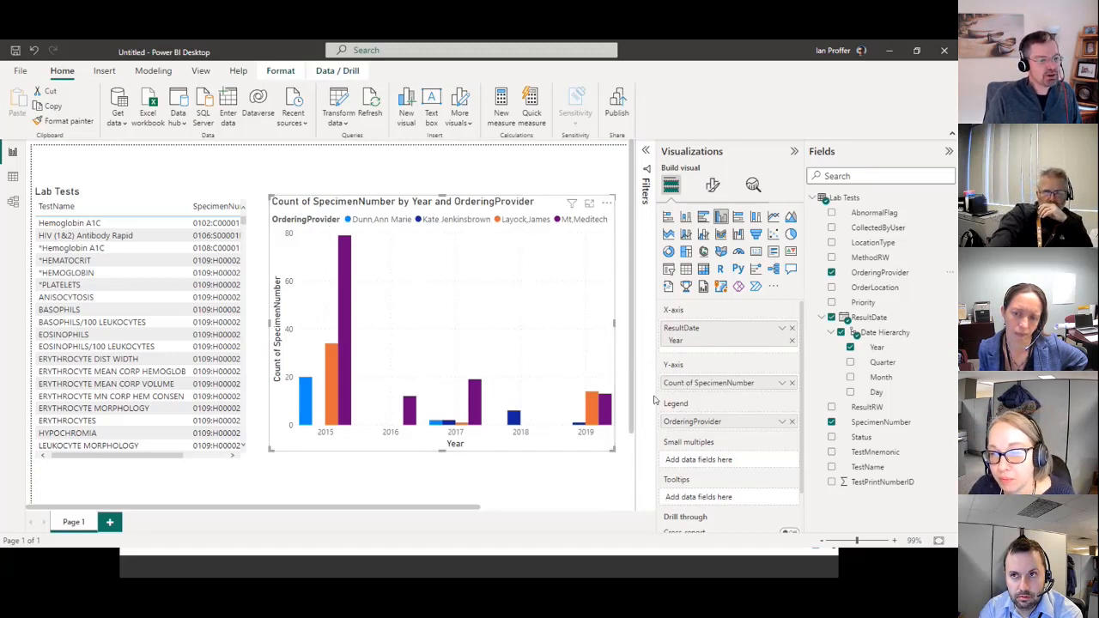
{"action": "left_click_drag", "start_coordinate": [657, 400], "coordinate": [694, 411]}
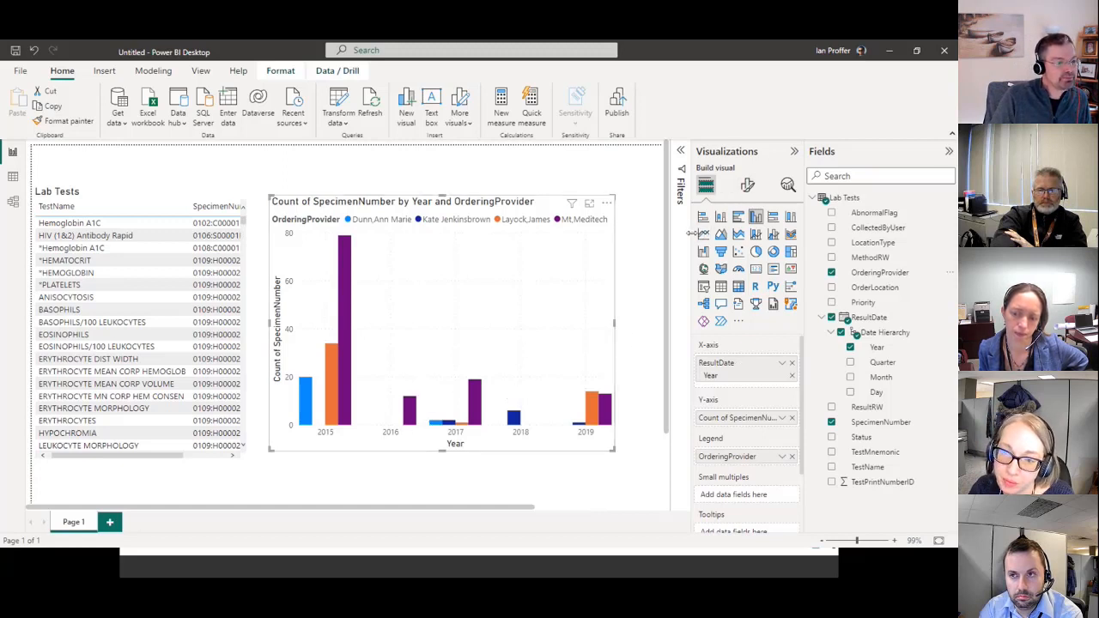
{"action": "left_click_drag", "start_coordinate": [691, 232], "coordinate": [655, 233]}
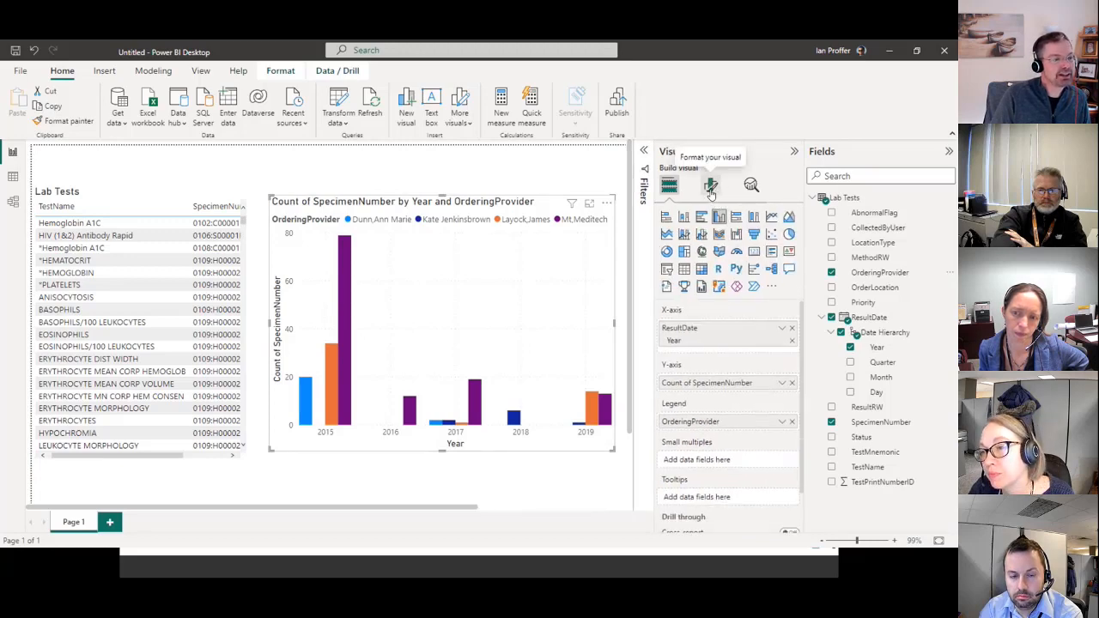
Try the chart legend at Center right and set its position to Top center.
{"action": "left_click", "coordinate": [710, 186]}
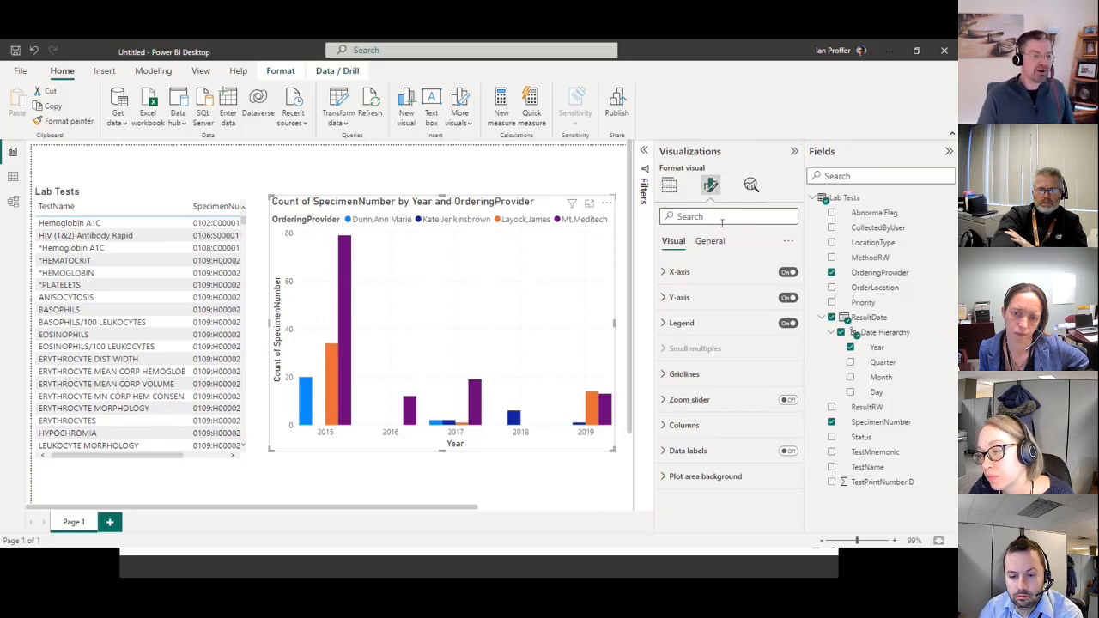
{"action": "left_click", "coordinate": [665, 325]}
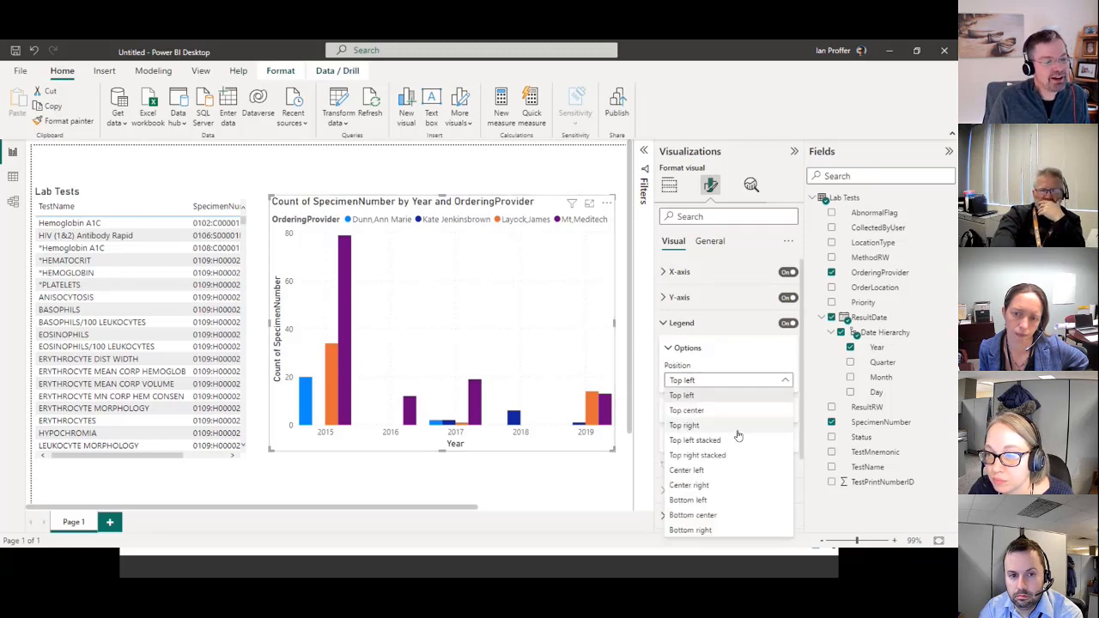
{"action": "left_click", "coordinate": [727, 486]}
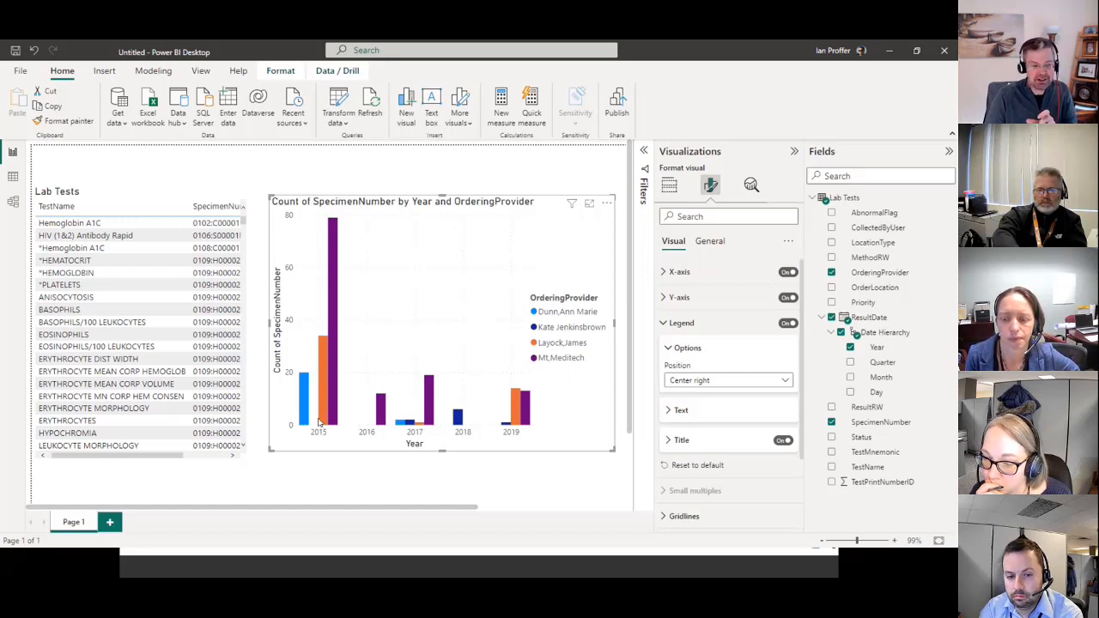
{"action": "mouse_move", "coordinate": [335, 426]}
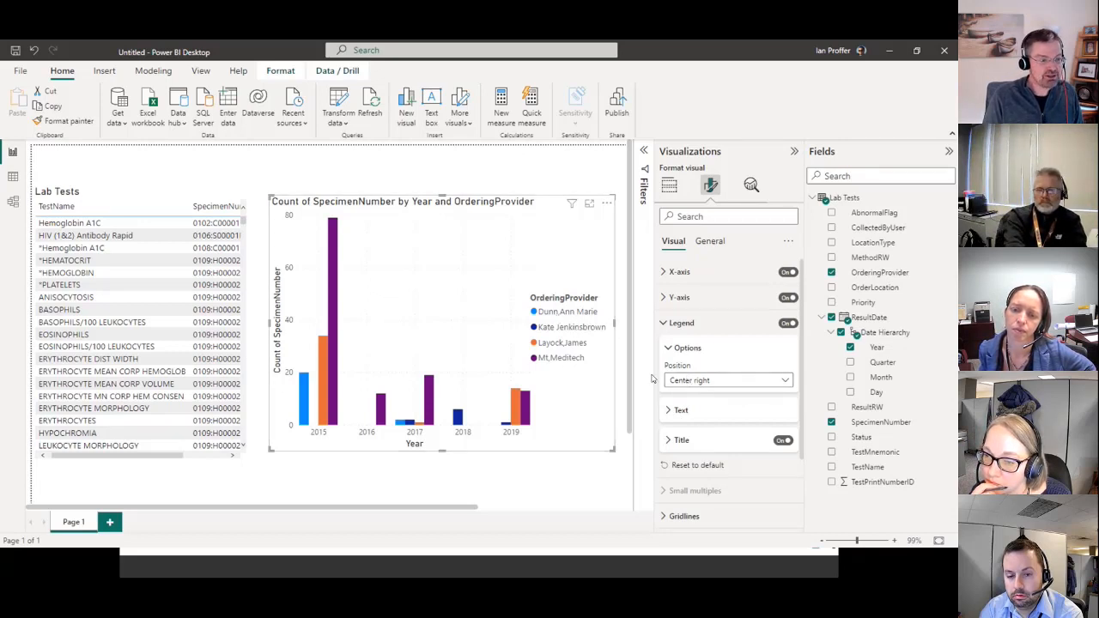
{"action": "left_click", "coordinate": [715, 380]}
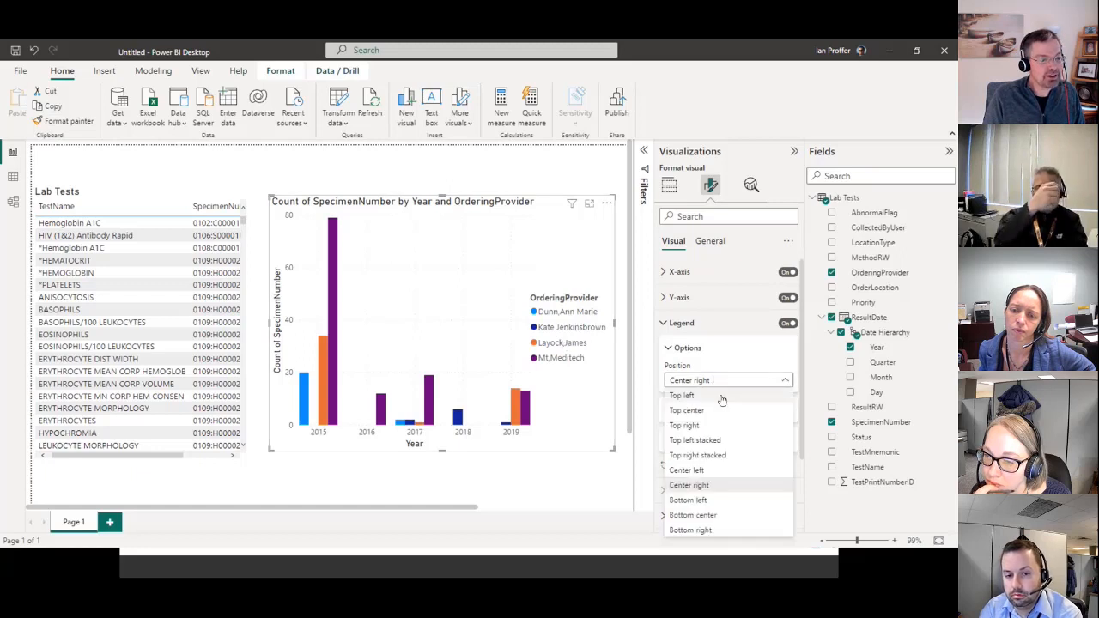
{"action": "left_click", "coordinate": [713, 412]}
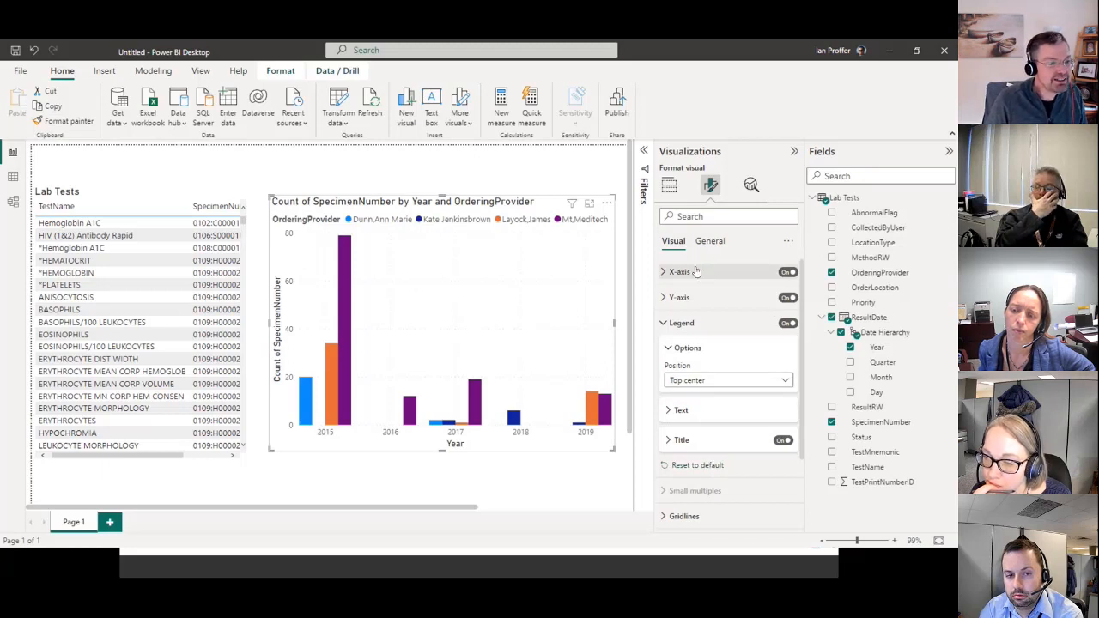
Replace OrderingProvider with OrderLocation as the chart's legend field and page through the legend entries.
{"action": "left_click", "coordinate": [669, 185]}
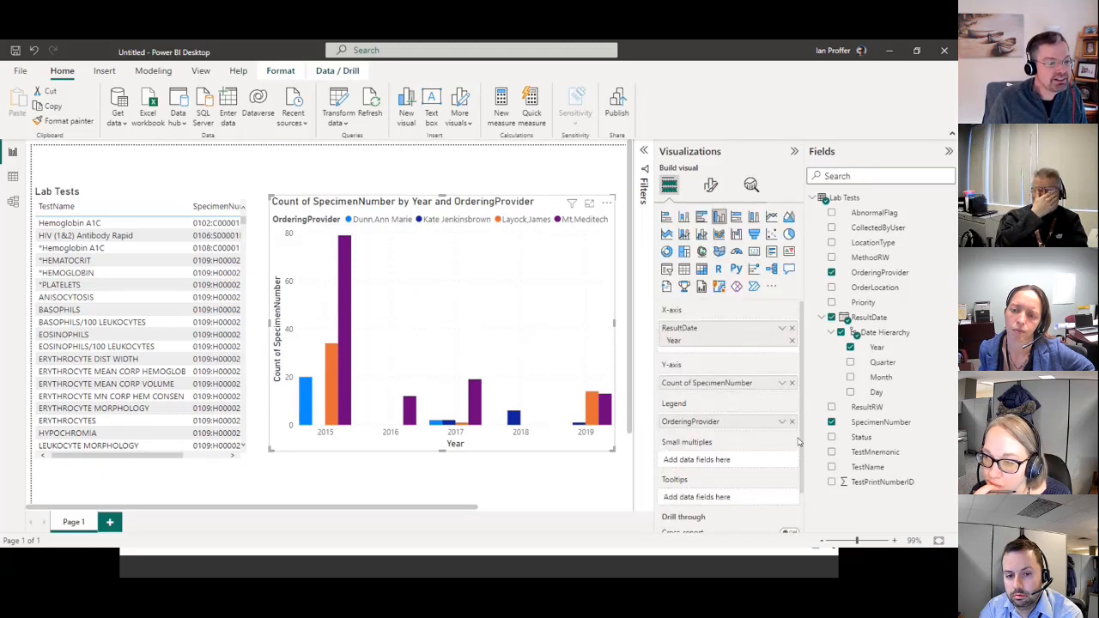
{"action": "scroll", "coordinate": [798, 441], "scroll_direction": "down", "scroll_amount": 1}
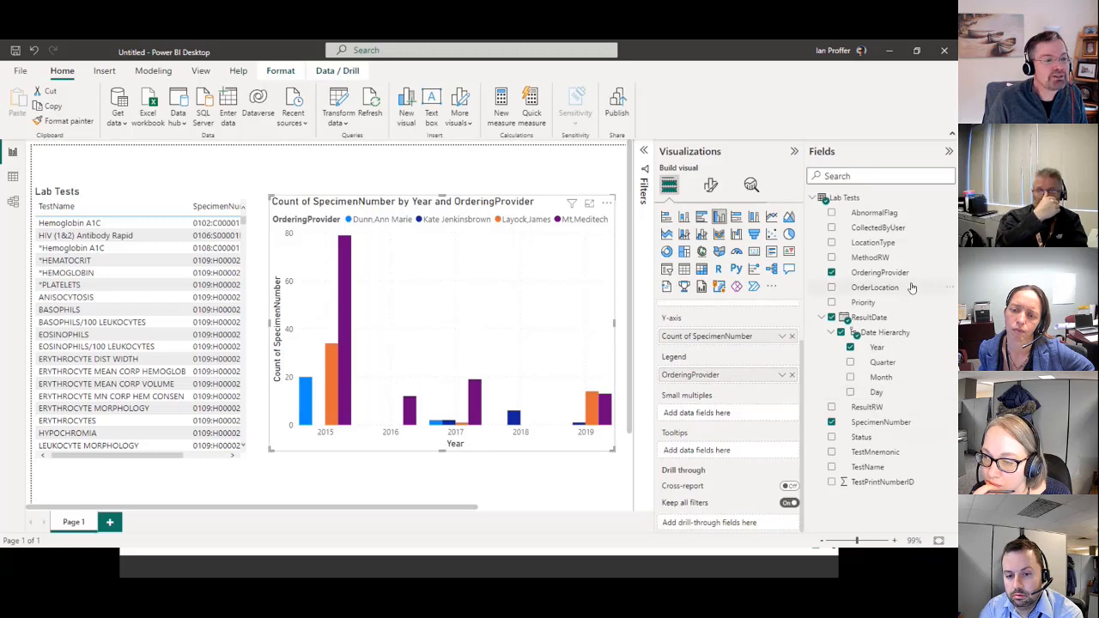
{"action": "left_click_drag", "start_coordinate": [890, 293], "coordinate": [759, 376]}
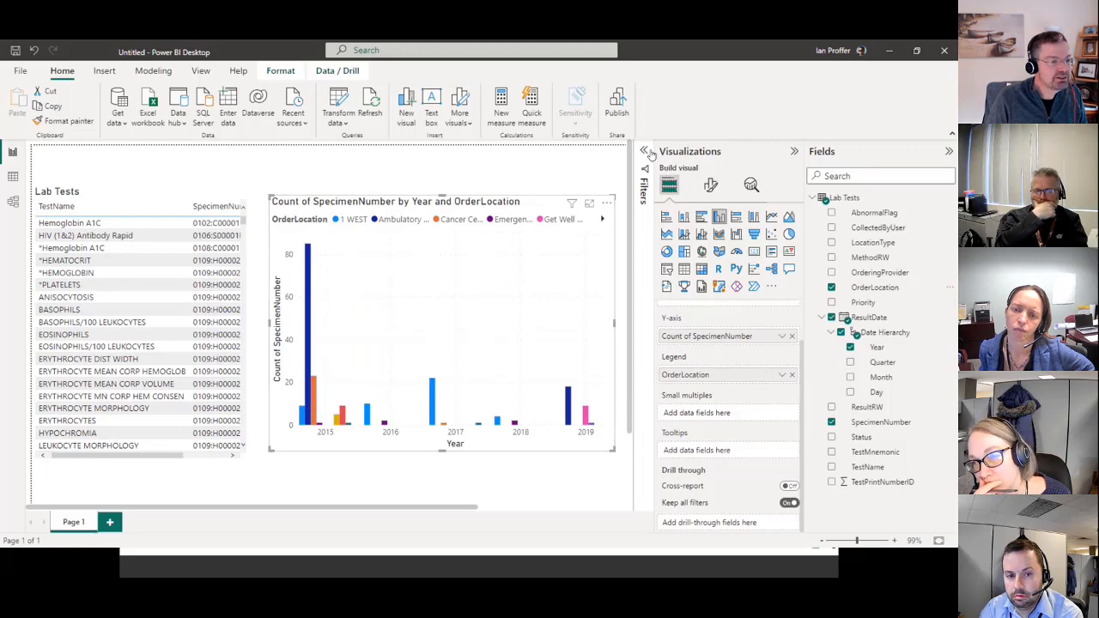
{"action": "left_click", "coordinate": [795, 152]}
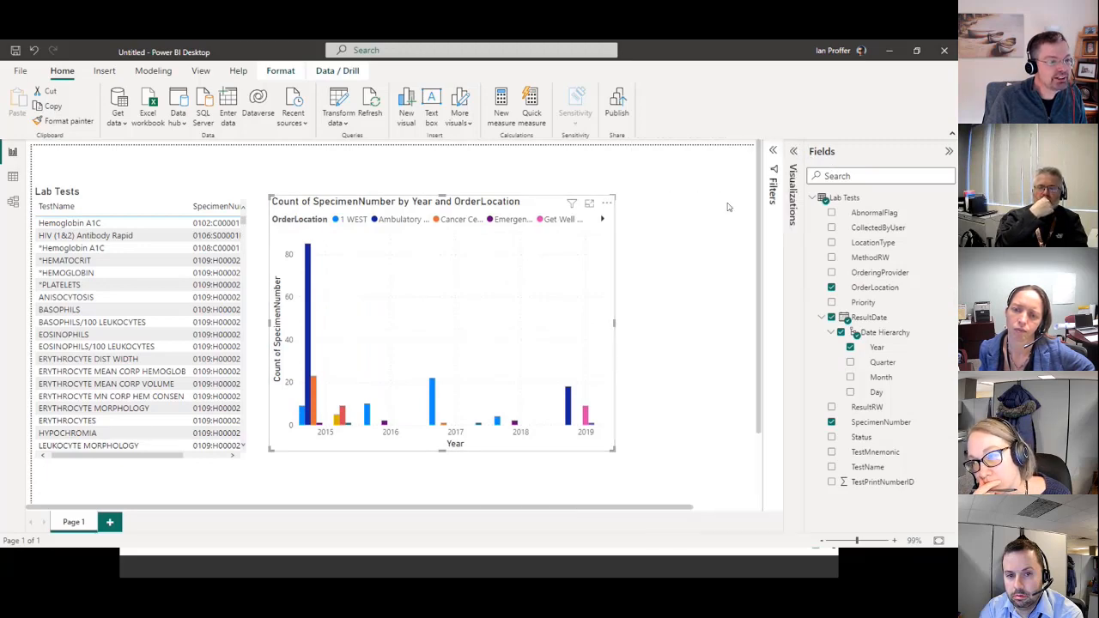
{"action": "left_click", "coordinate": [604, 220]}
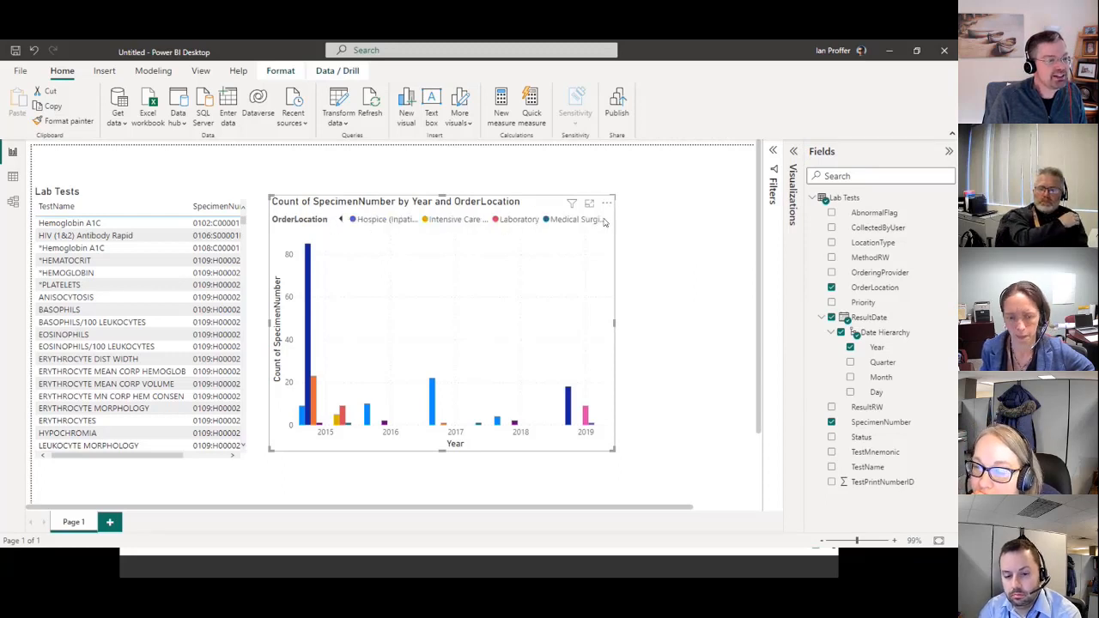
{"action": "left_click", "coordinate": [342, 220]}
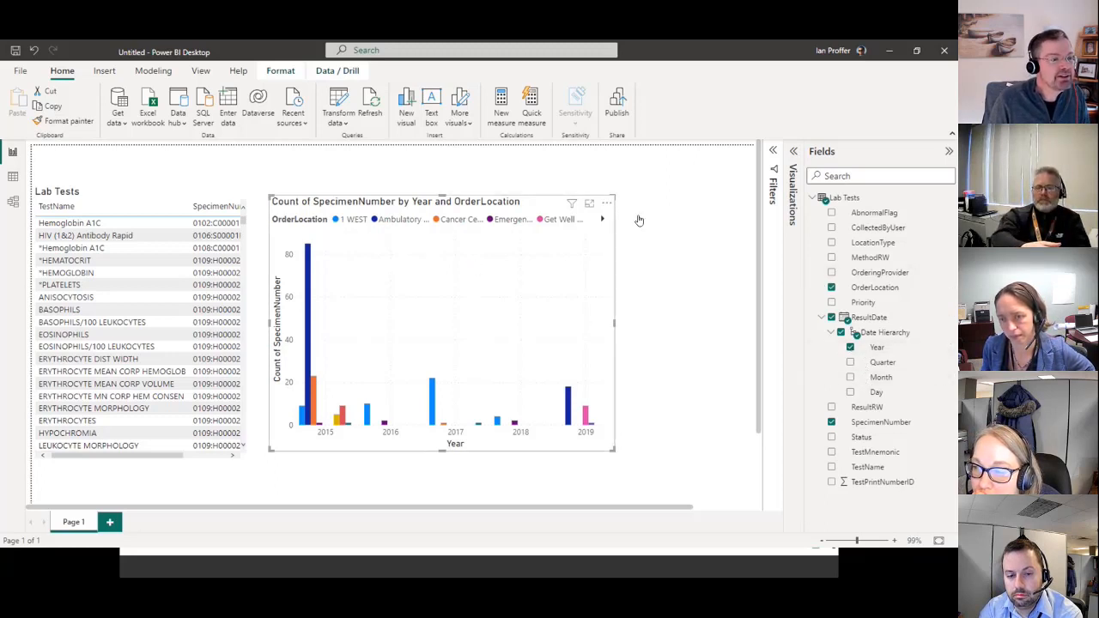
Set the position of the chart's OrderLocation legend to Center right.
{"action": "left_click", "coordinate": [793, 153]}
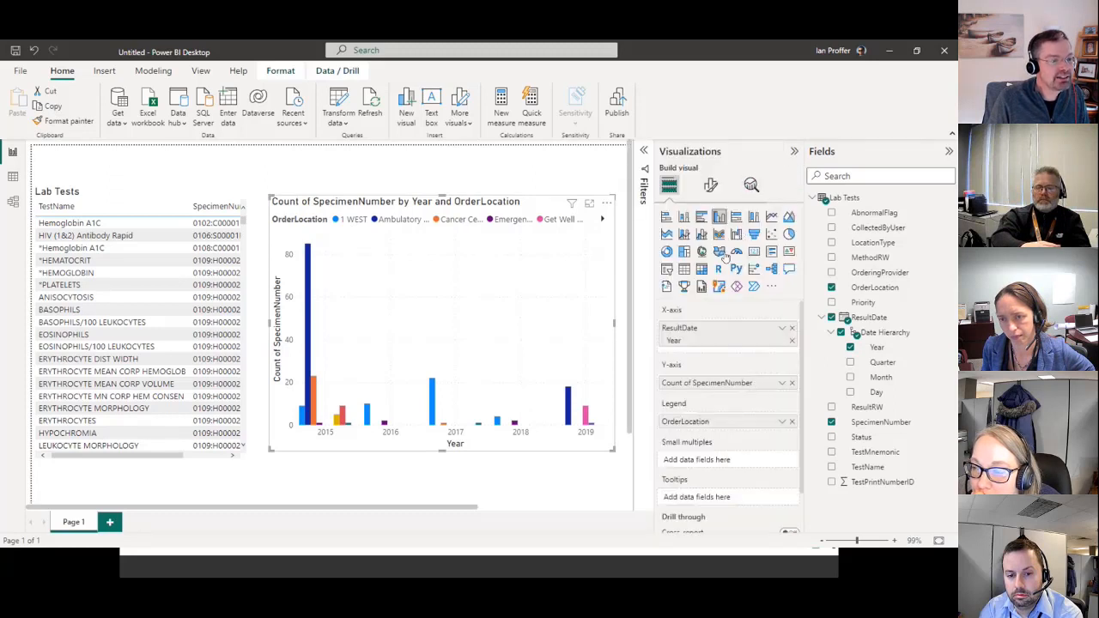
{"action": "left_click", "coordinate": [710, 185]}
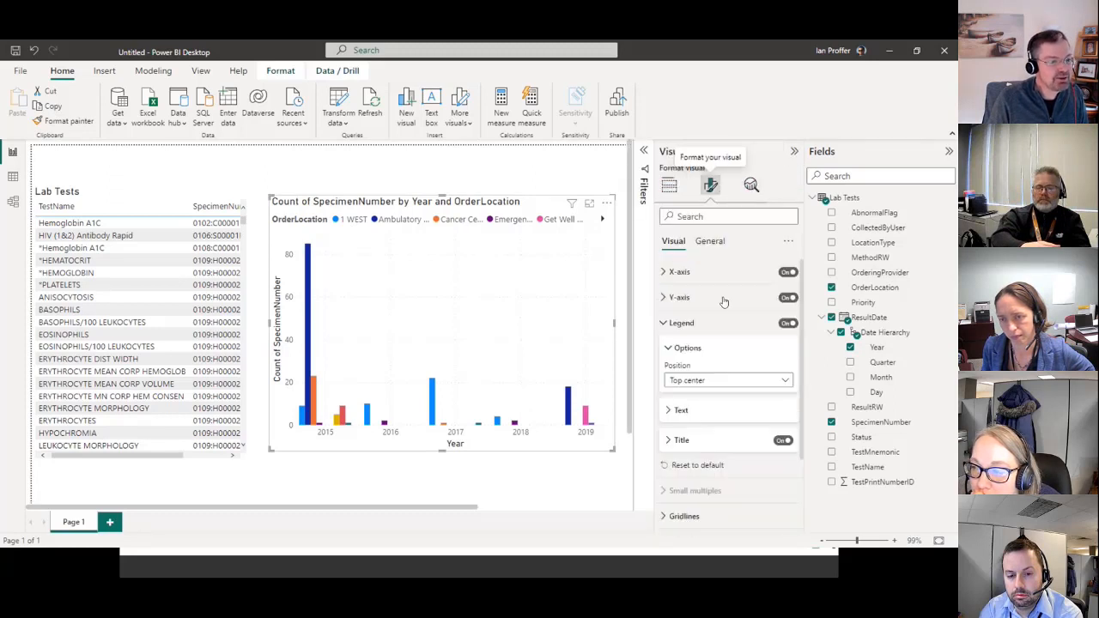
{"action": "left_click", "coordinate": [774, 381]}
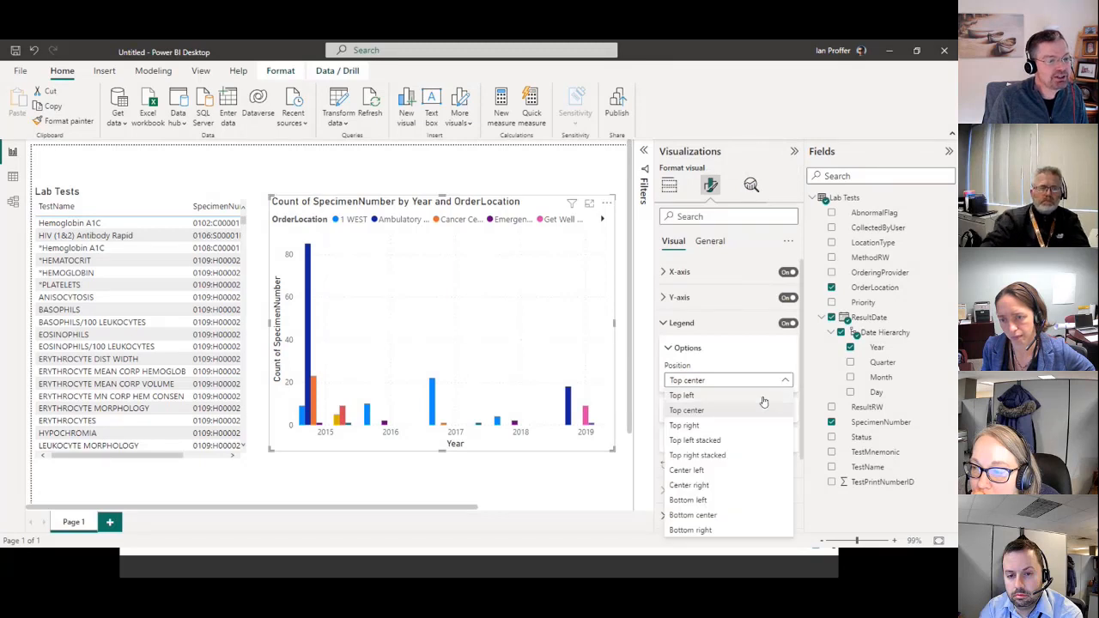
{"action": "left_click", "coordinate": [705, 485]}
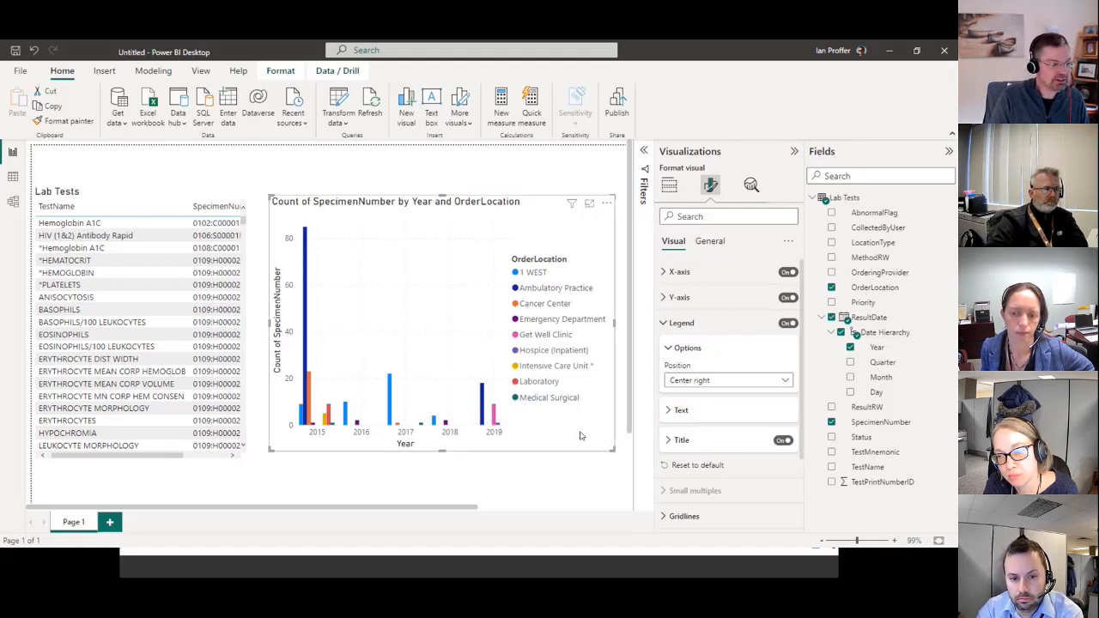
Collapse the Visualizations and Fields panes and widen the column chart across the free part of the page.
{"action": "left_click", "coordinate": [794, 151]}
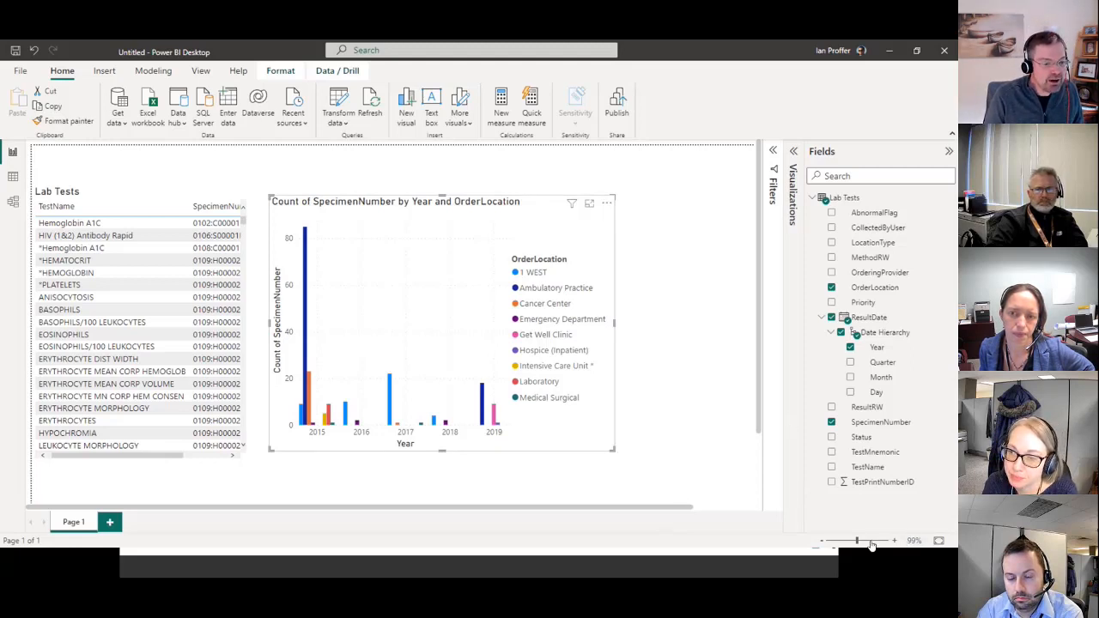
{"action": "left_click_drag", "start_coordinate": [857, 541], "coordinate": [854, 541]}
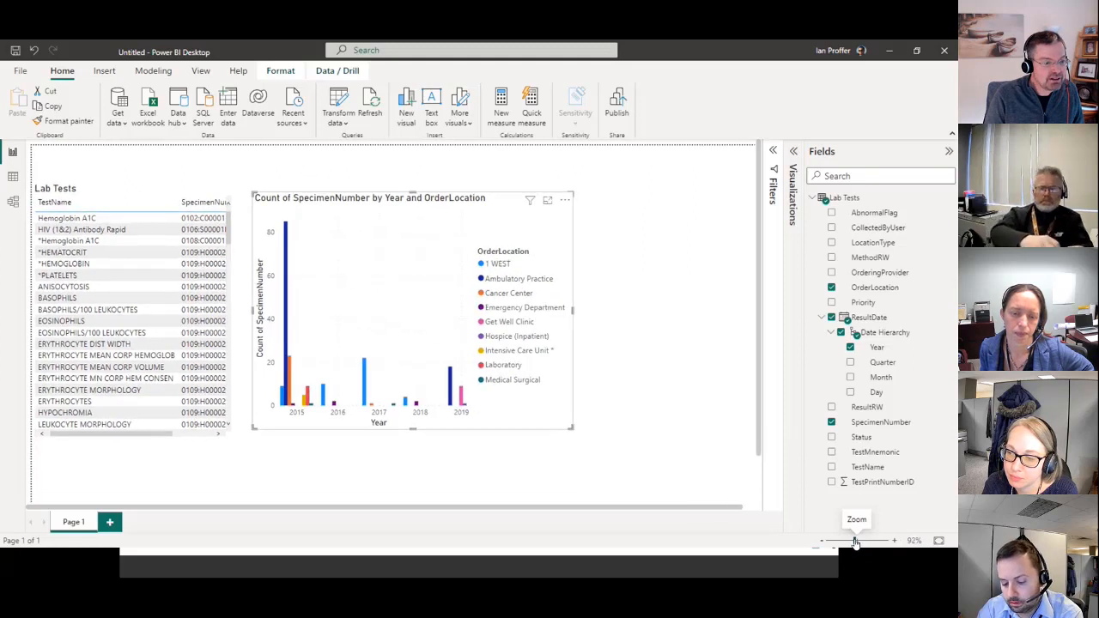
{"action": "left_click", "coordinate": [830, 150]}
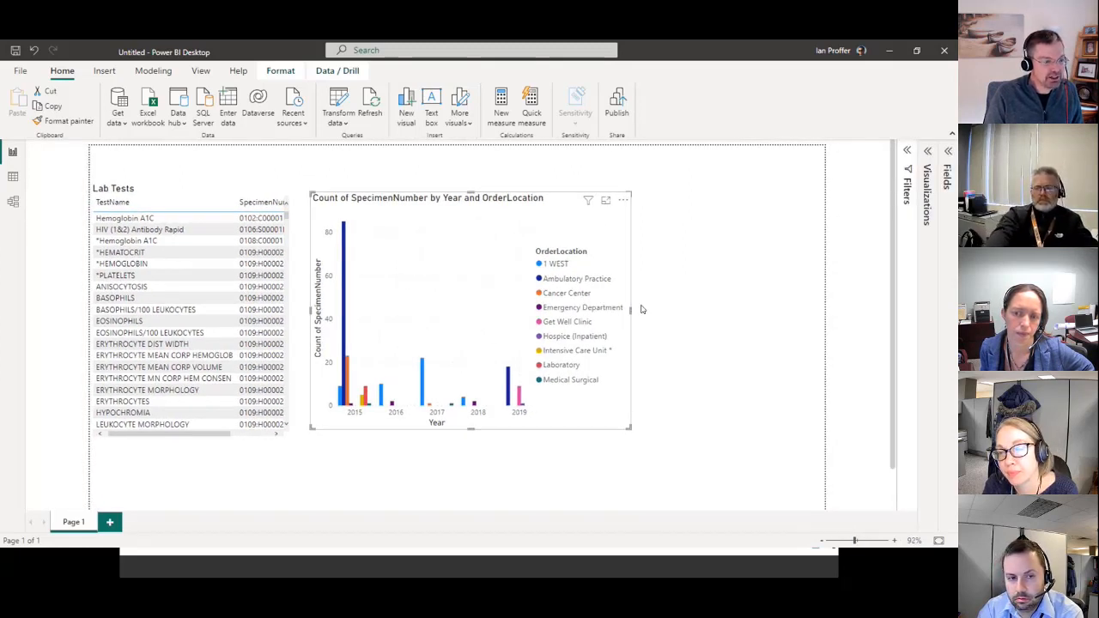
{"action": "left_click_drag", "start_coordinate": [631, 310], "coordinate": [759, 325]}
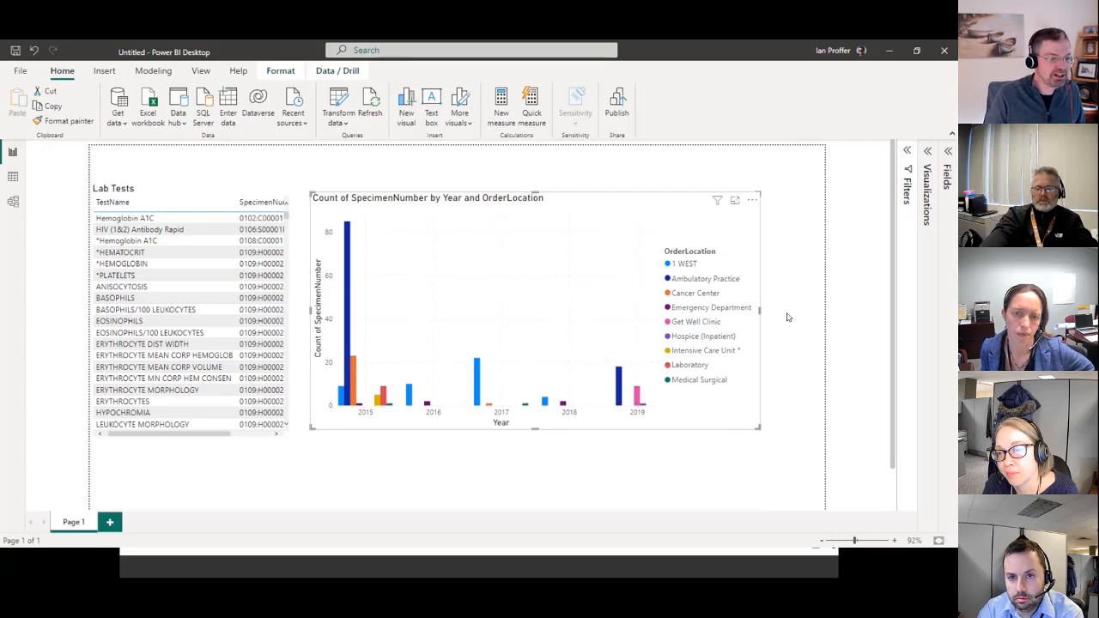
Convert the chart to a stacked column chart and inspect the segments for 2017 and 2015.
{"action": "left_click", "coordinate": [928, 152]}
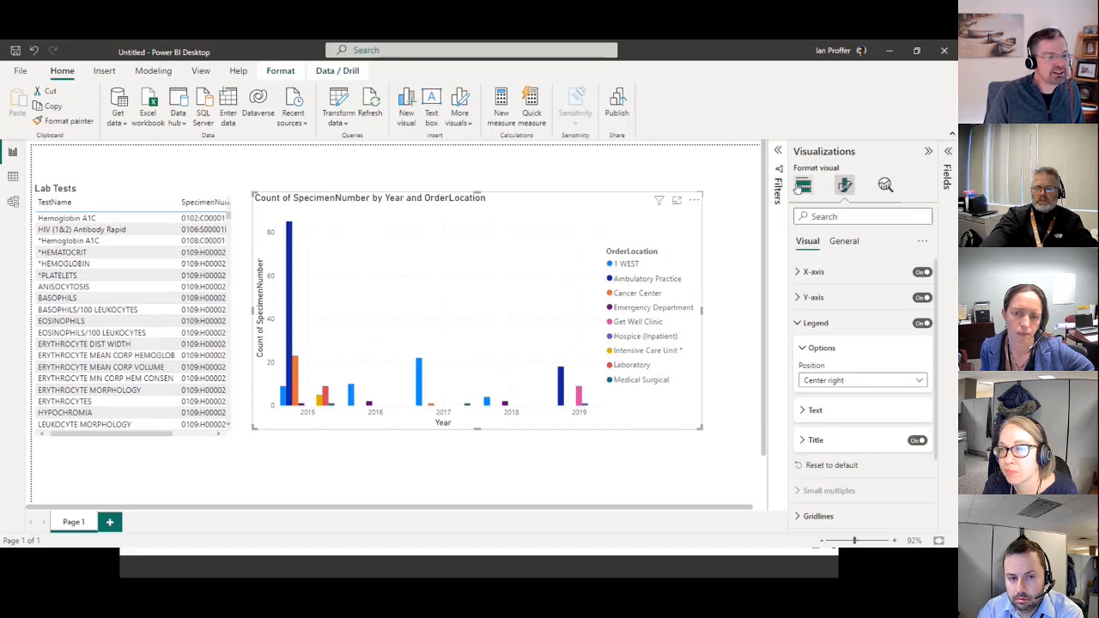
{"action": "left_click", "coordinate": [803, 185]}
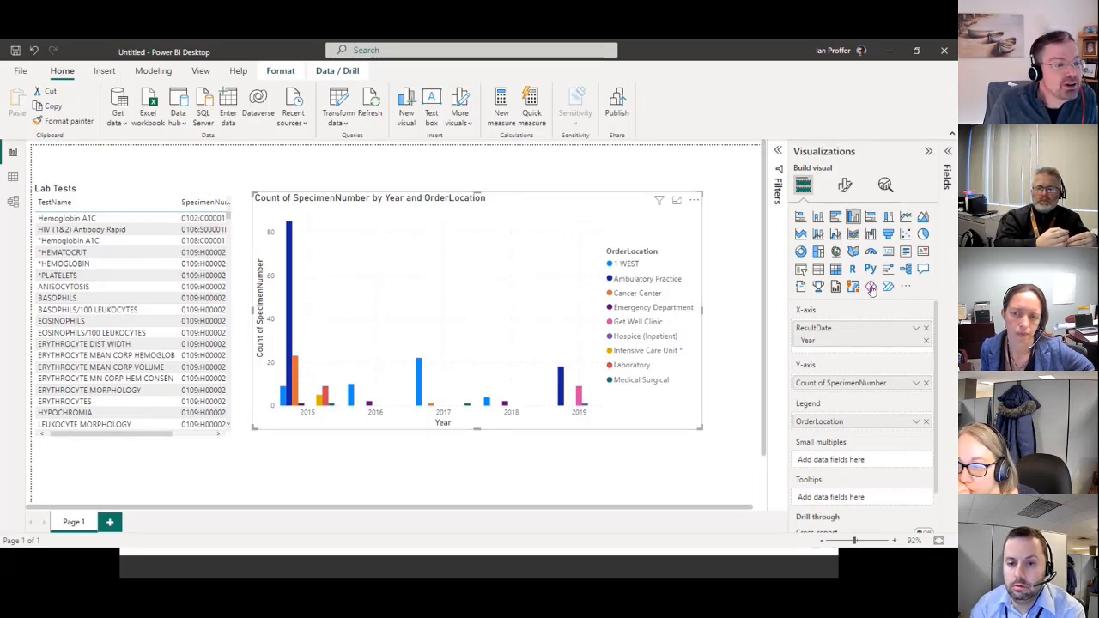
{"action": "left_click", "coordinate": [818, 218]}
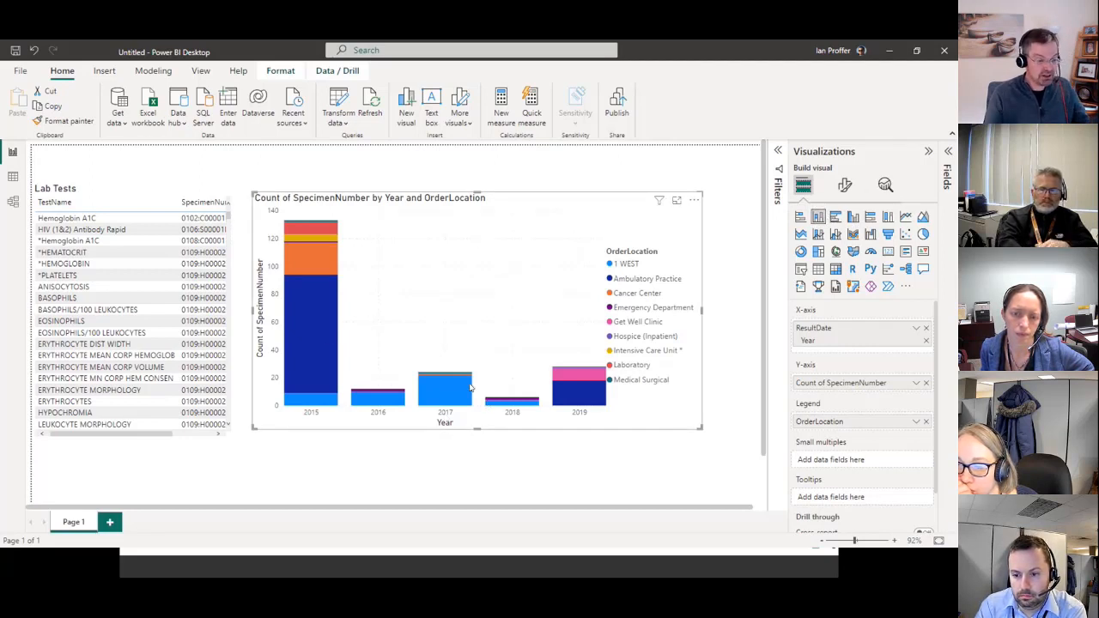
{"action": "mouse_move", "coordinate": [469, 388]}
{"action": "mouse_move", "coordinate": [319, 310]}
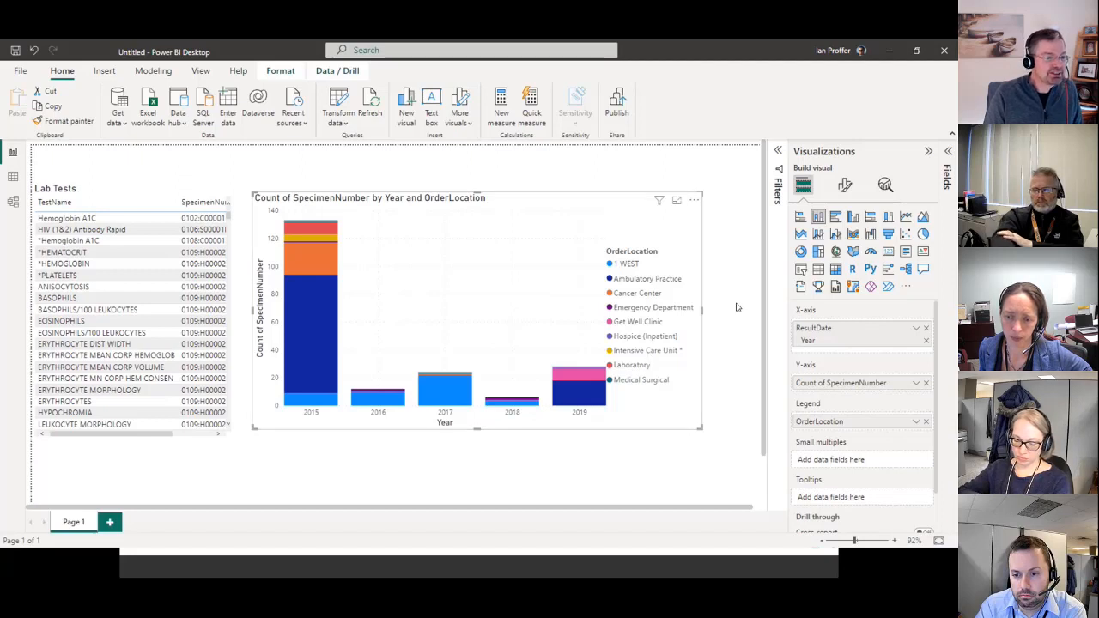
Try the chart as stacked bar, clustered bar, clustered column and 100% stacked bar, ending with a donut chart.
{"action": "left_click", "coordinate": [800, 217]}
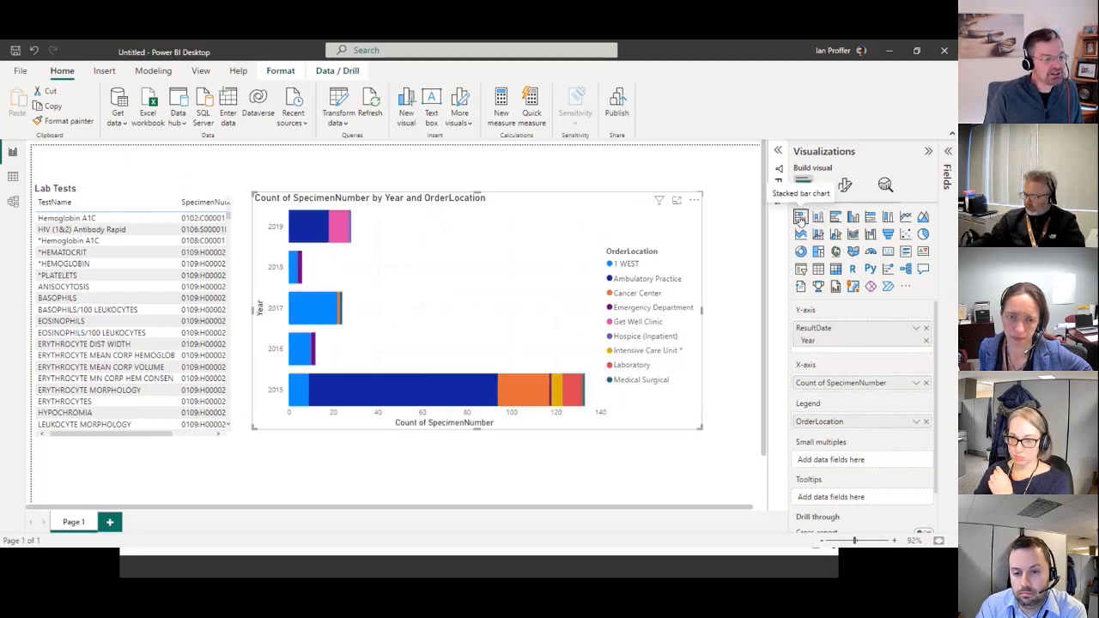
{"action": "left_click", "coordinate": [836, 217]}
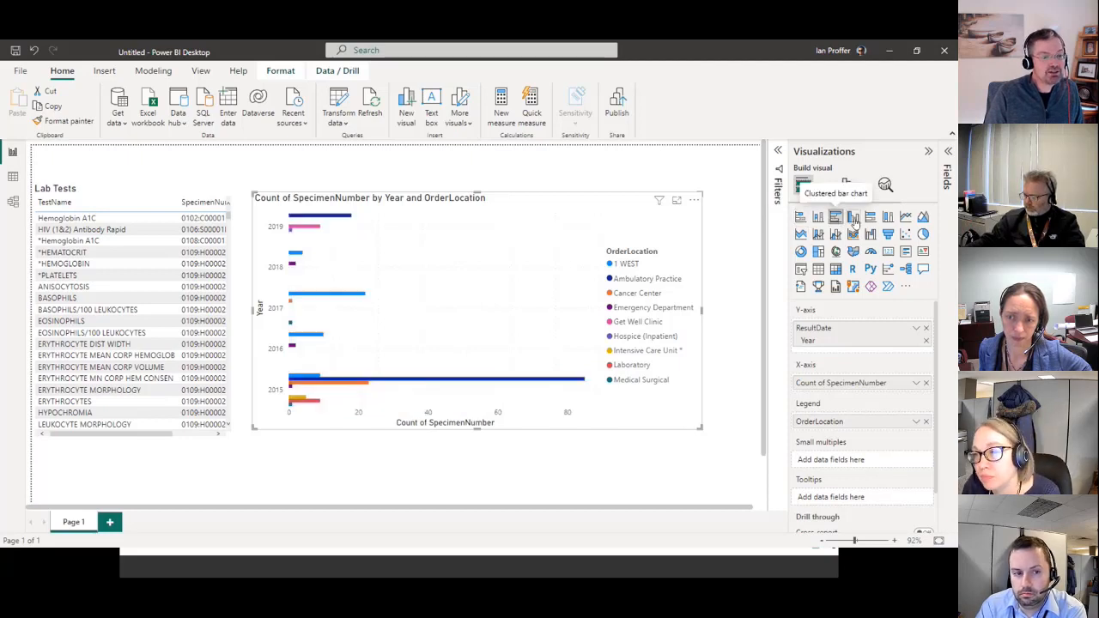
{"action": "left_click", "coordinate": [855, 220]}
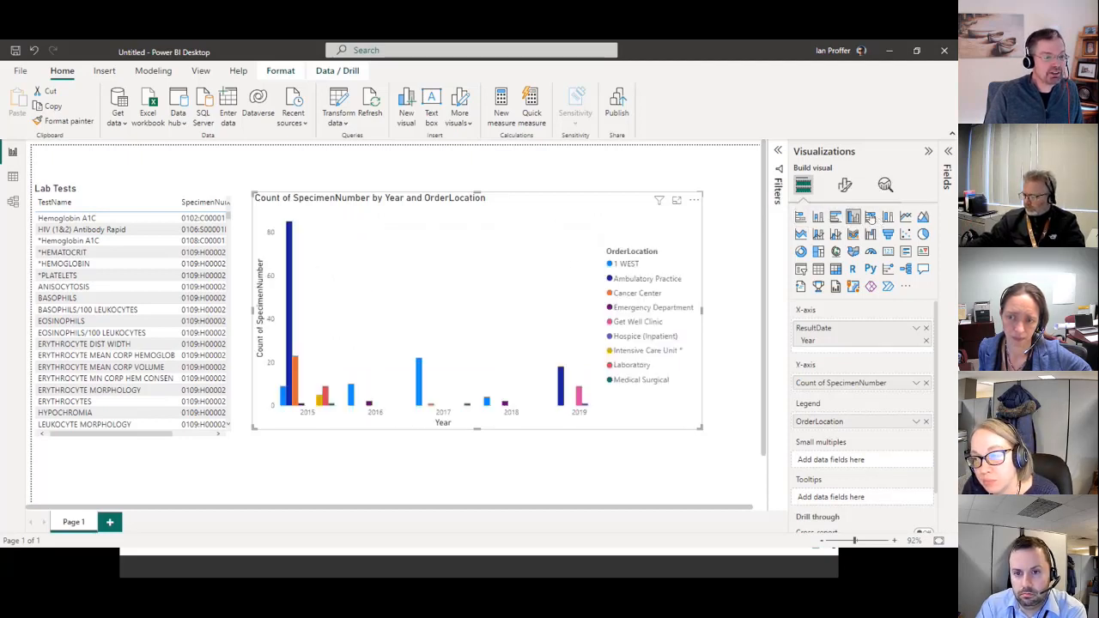
{"action": "left_click", "coordinate": [869, 217]}
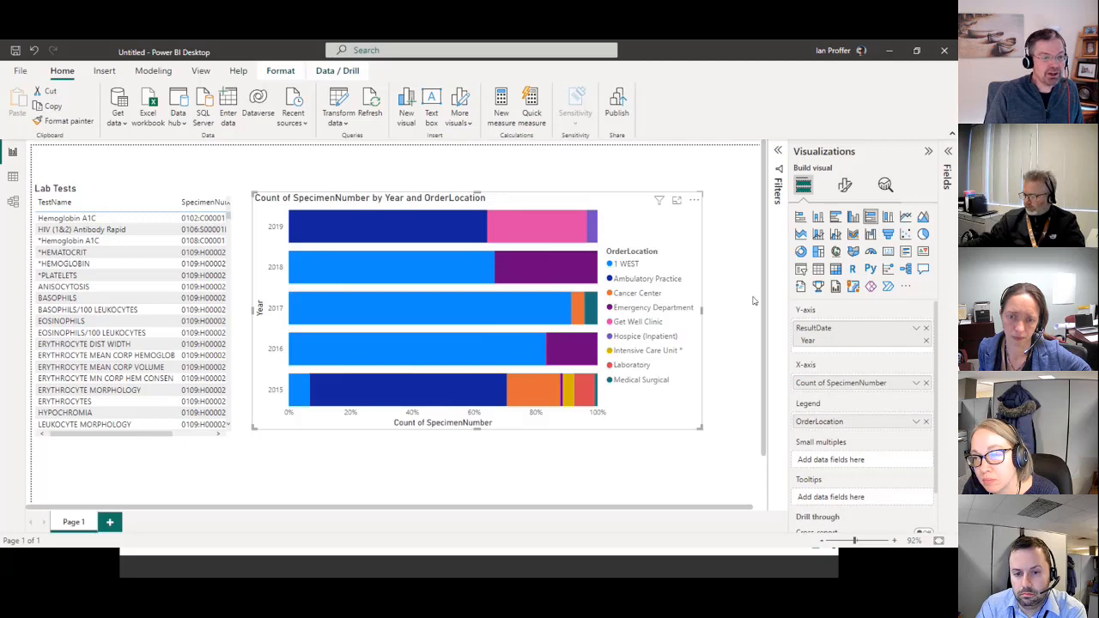
{"action": "left_click", "coordinate": [801, 253]}
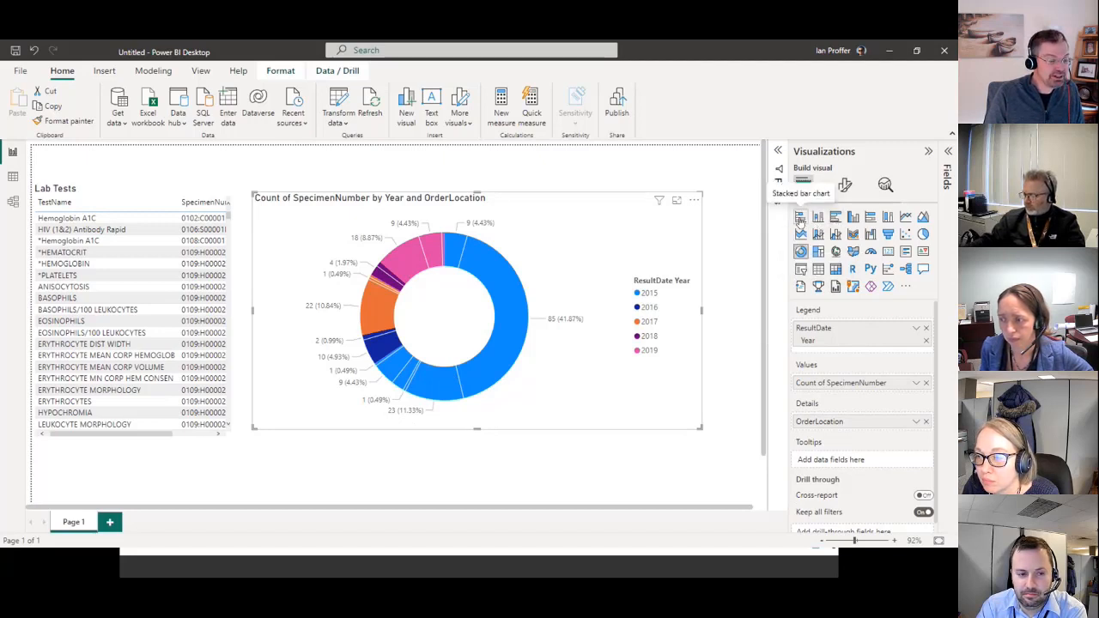
Convert the donut chart to a stacked bar chart and check the Lab Tests table's columns through to ResultRW.
{"action": "left_click", "coordinate": [800, 219]}
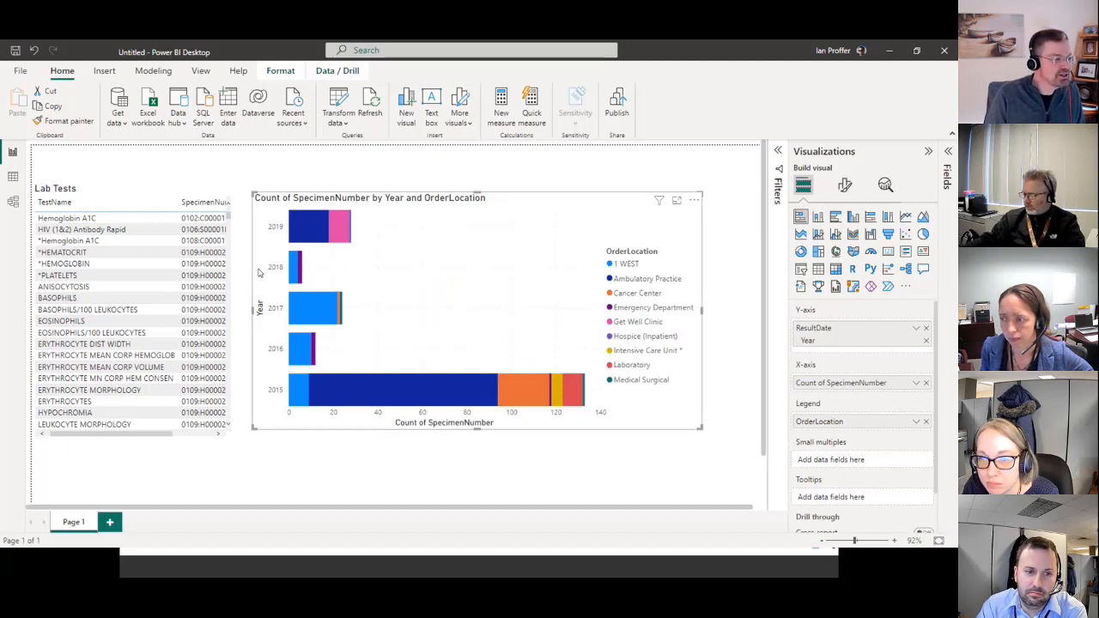
{"action": "left_click", "coordinate": [197, 435]}
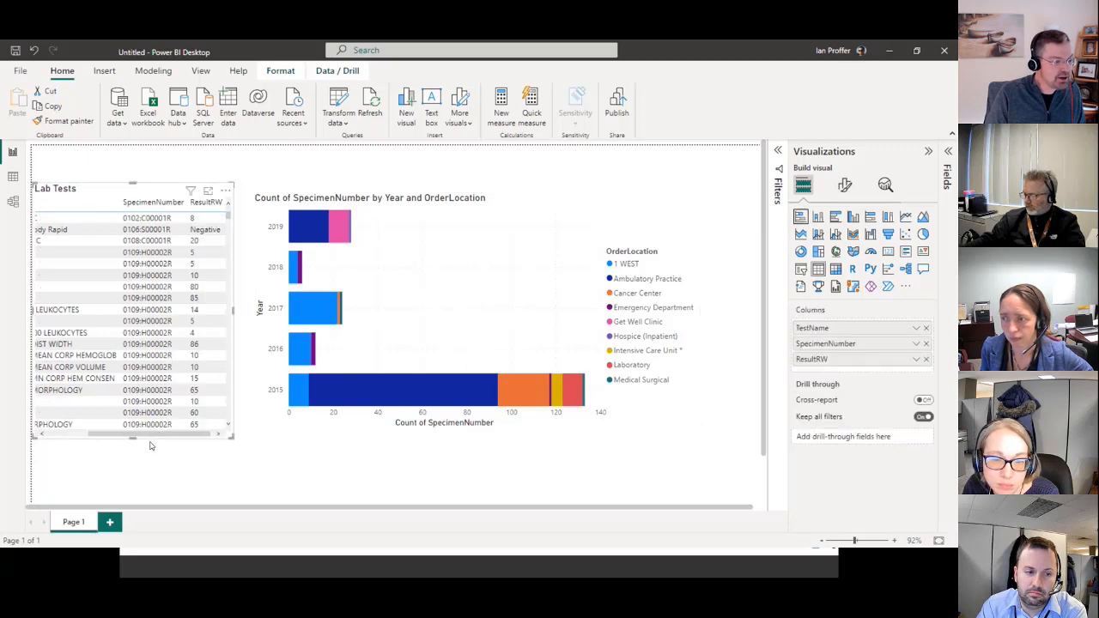
{"action": "left_click_drag", "start_coordinate": [151, 435], "coordinate": [89, 437]}
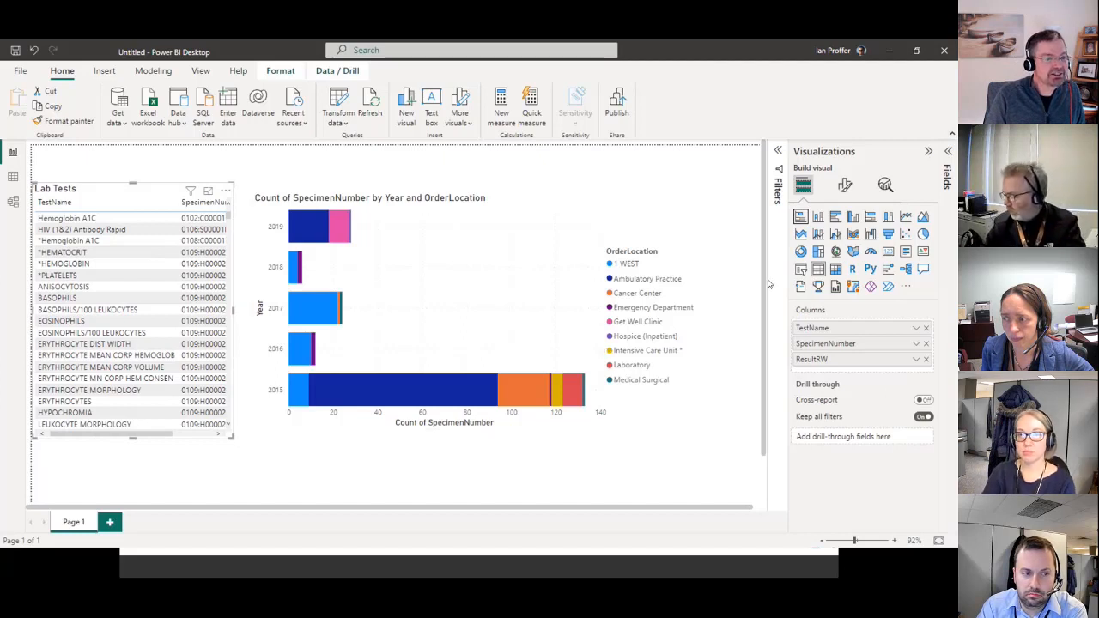
Try the Lab Tests table as a filled map, undo the conversion and deselect the table.
{"action": "left_click", "coordinate": [854, 250]}
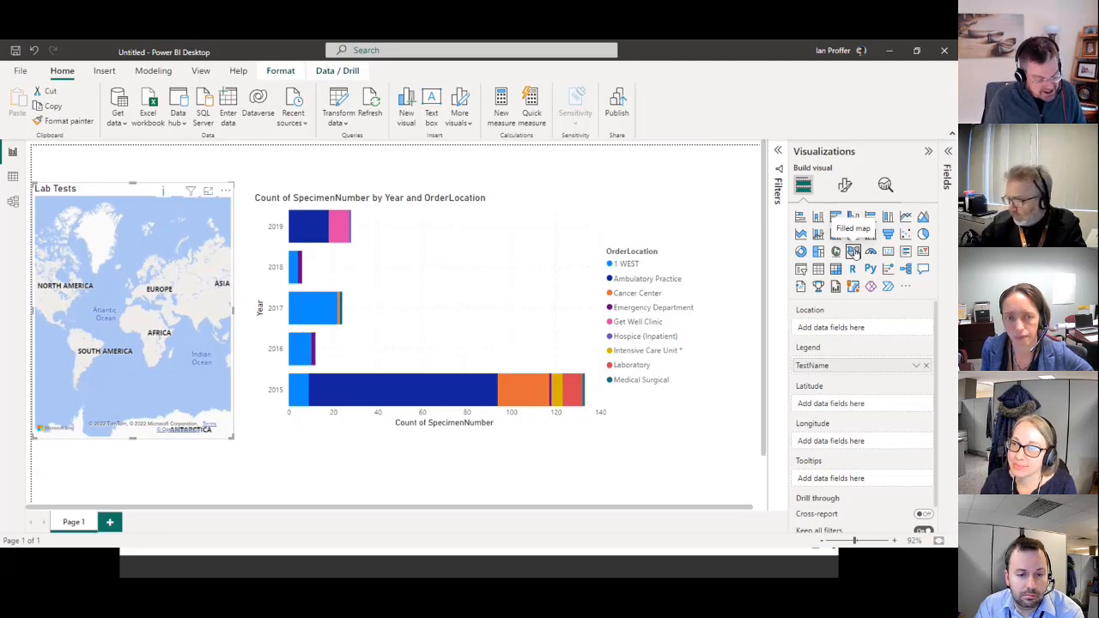
{"action": "key", "text": "ctrl+z"}
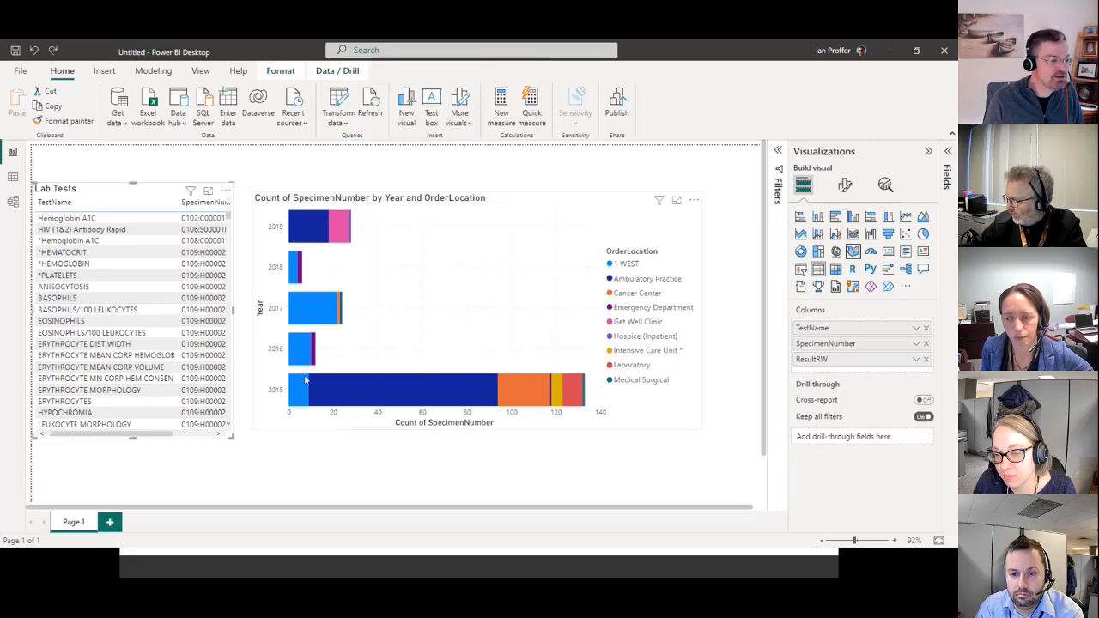
{"action": "left_click", "coordinate": [291, 479]}
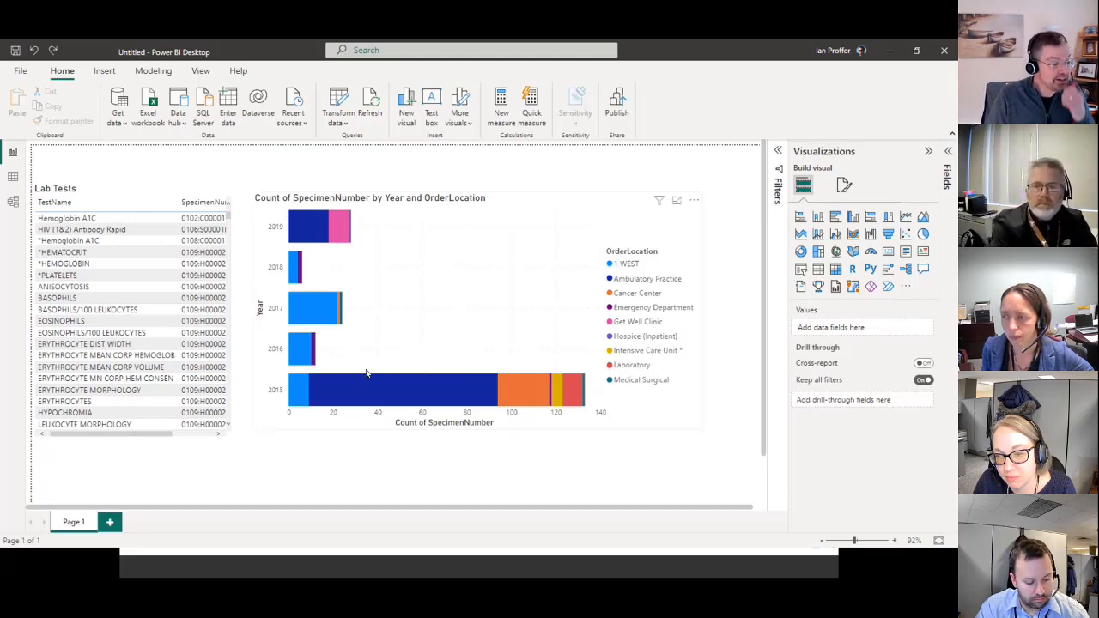
Switch to the slide presentation and advance to the "Questions and discussion" slide.
{"action": "mouse_move", "coordinate": [364, 379]}
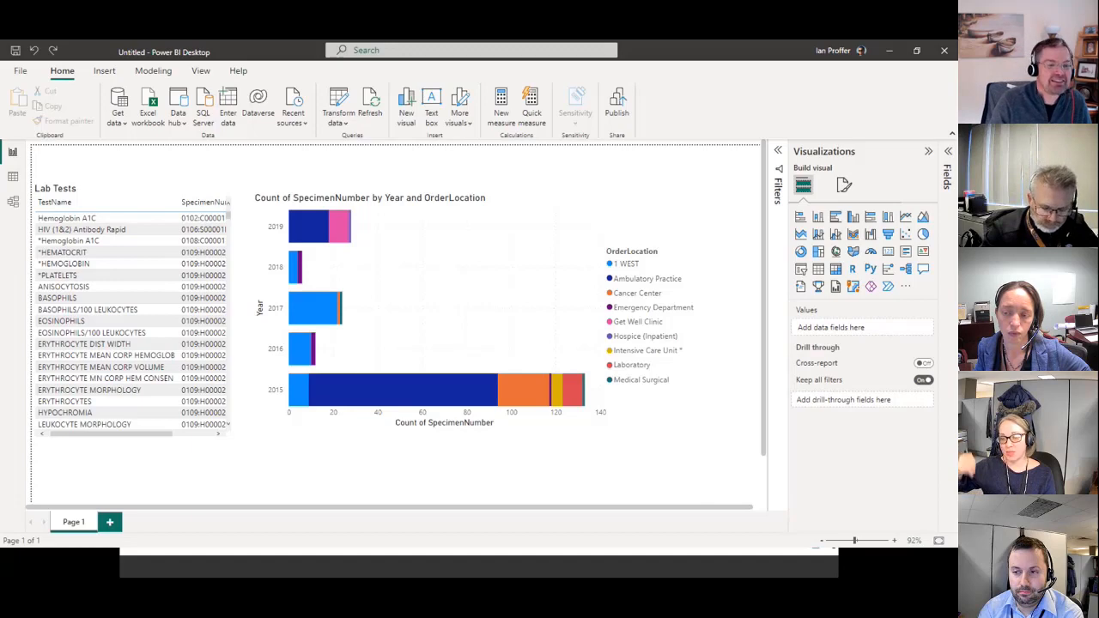
{"action": "key", "text": "alt+Tab"}
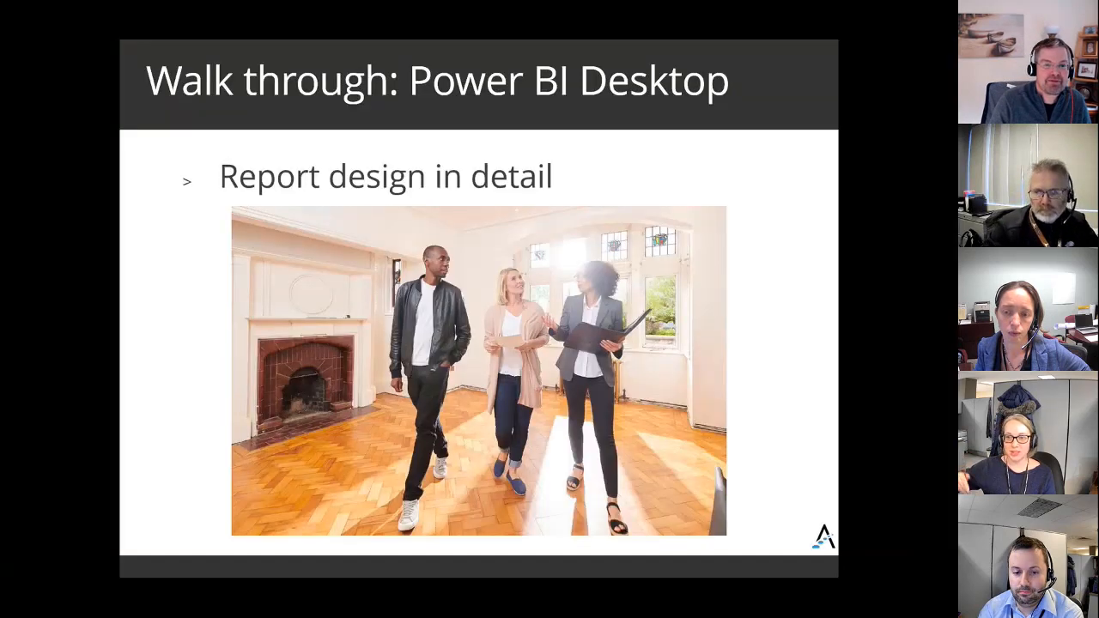
{"action": "key", "text": "Right"}
{"action": "key", "text": "Right"}
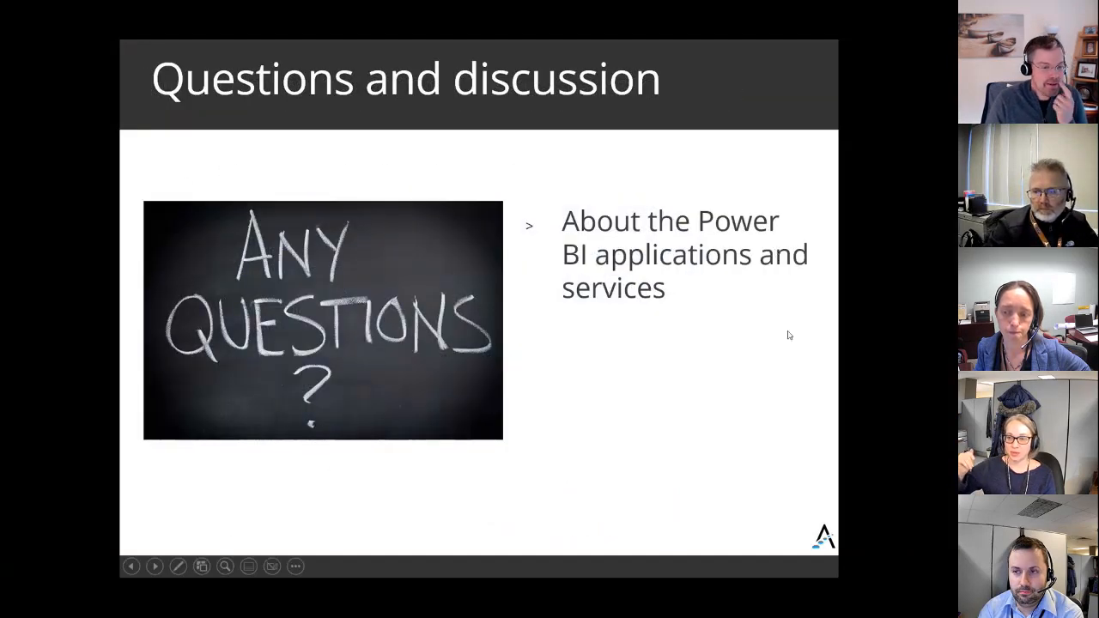